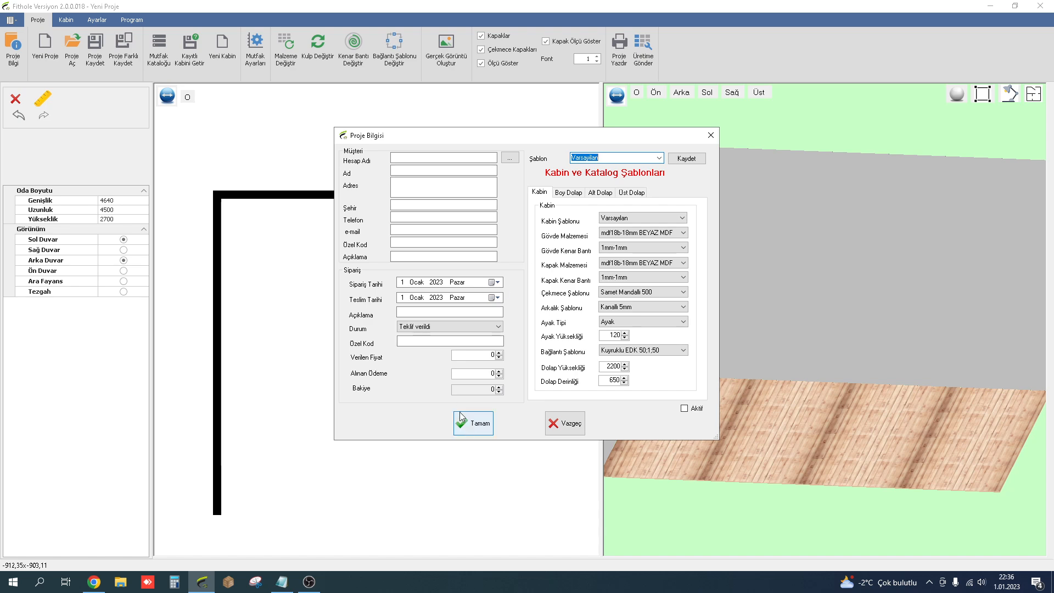
# Accept the default project information and examine the empty room in the 3D view.
pyautogui.click(474, 425)
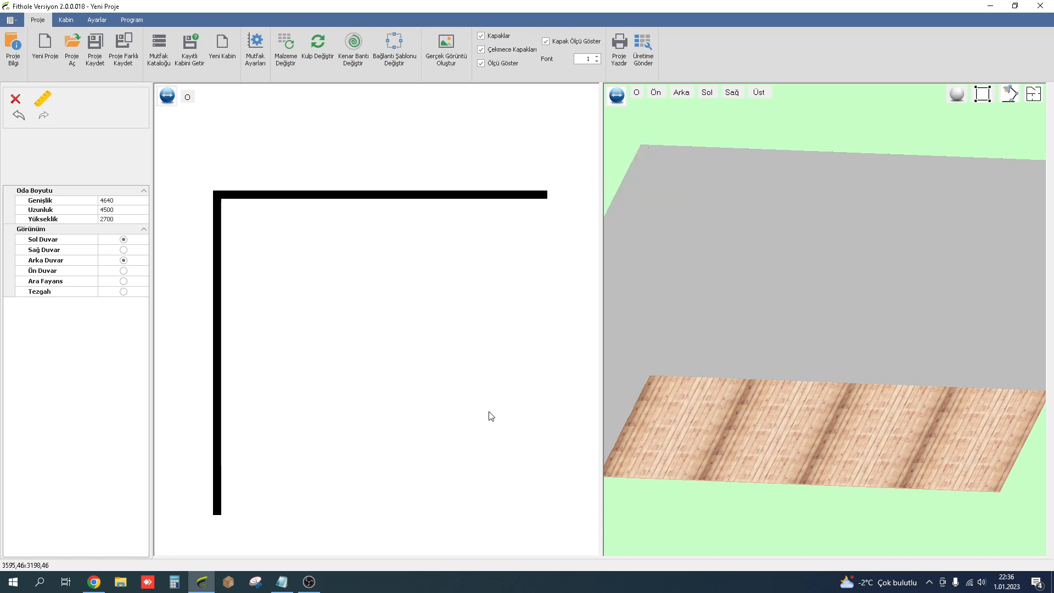
pyautogui.moveTo(776, 283)
pyautogui.mouseDown()
pyautogui.moveTo(753, 301)
pyautogui.moveTo(780, 296)
pyautogui.mouseUp()
pyautogui.moveTo(450, 312); pyautogui.dragTo(437, 279, button='middle')
pyautogui.moveTo(820, 309); pyautogui.dragTo(906, 287)
pyautogui.moveTo(800, 238); pyautogui.dragTo(891, 247)
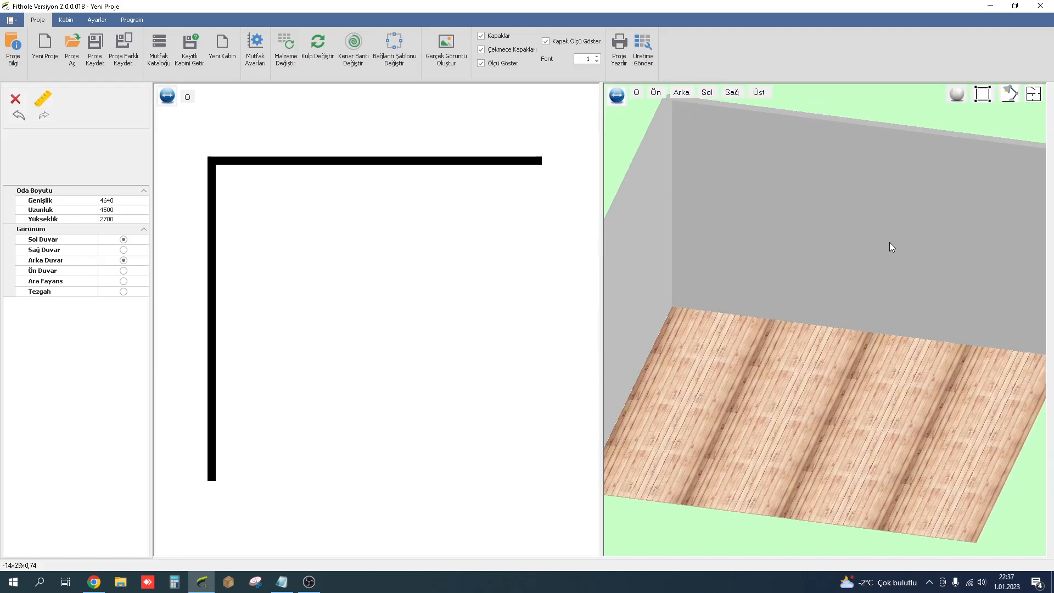
# Examine the room from the angled and front preset 3D views.
pyautogui.click(637, 92)
pyautogui.moveTo(699, 180); pyautogui.dragTo(657, 156)
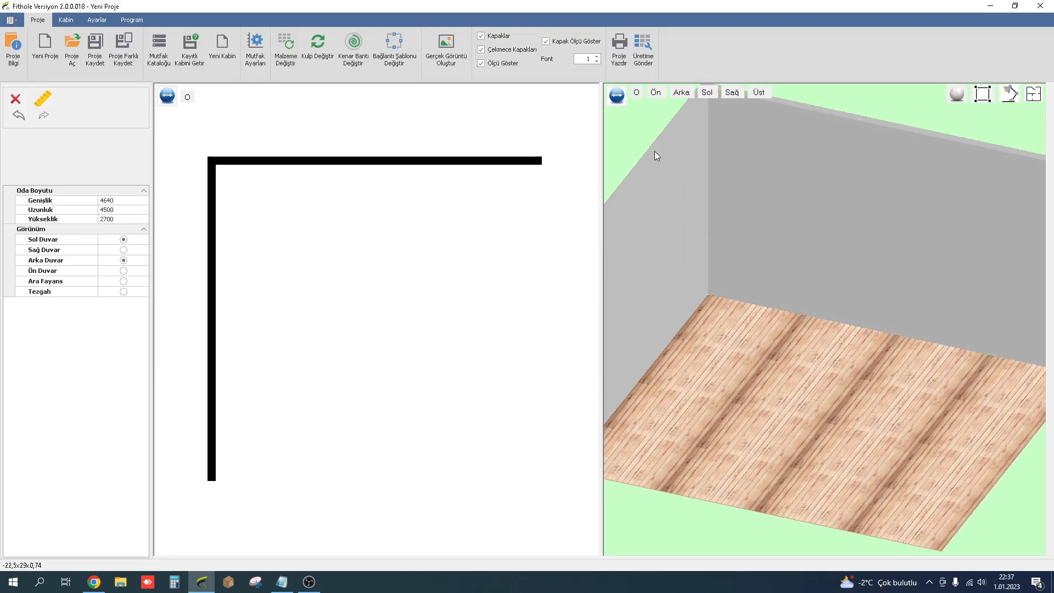
pyautogui.click(639, 95)
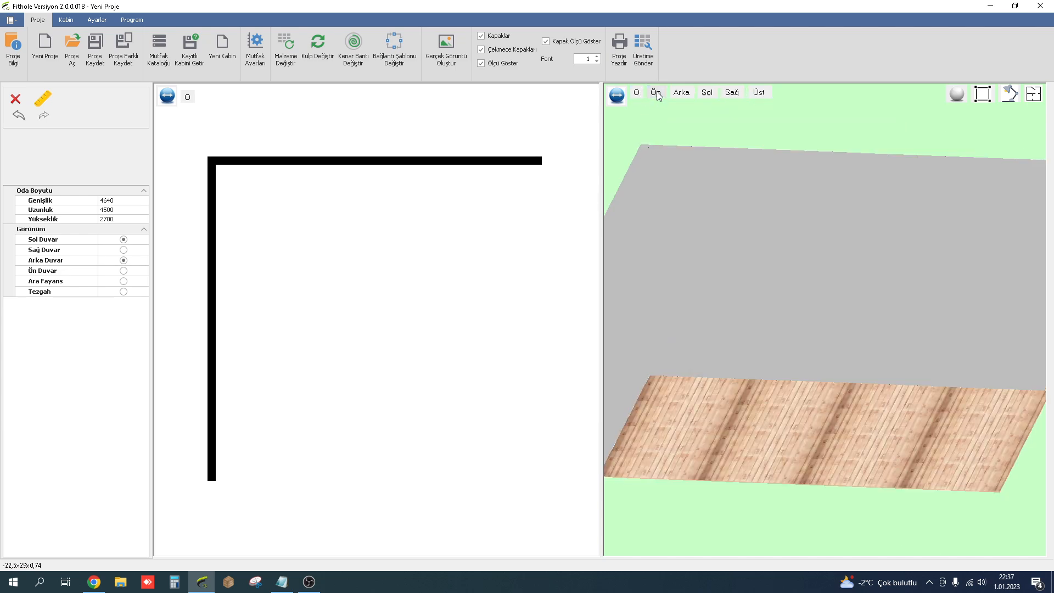
pyautogui.click(656, 92)
pyautogui.click(639, 94)
pyautogui.moveTo(714, 181); pyautogui.dragTo(951, 134)
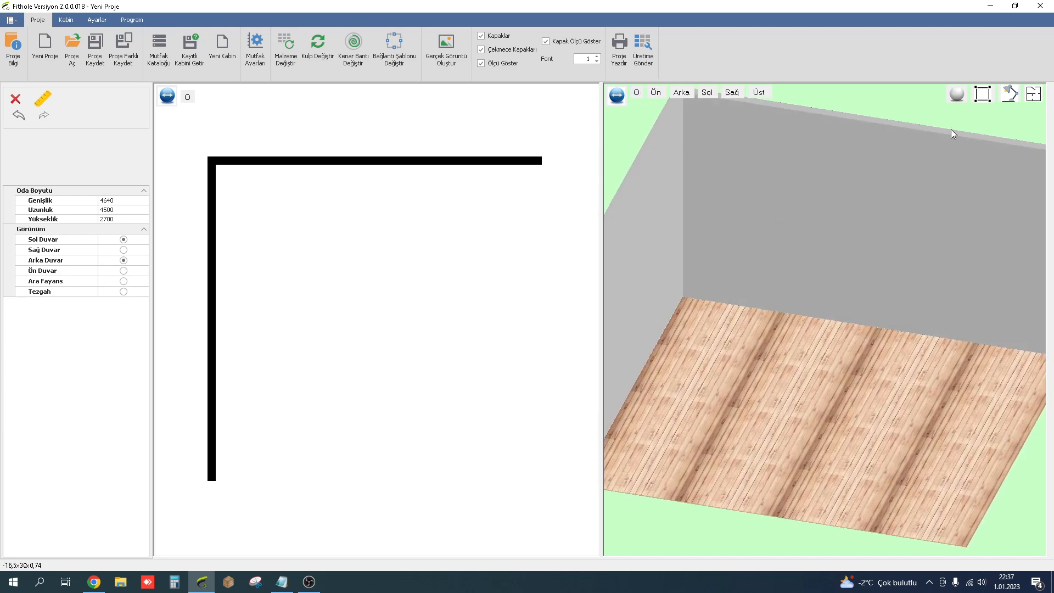
pyautogui.click(982, 96)
pyautogui.click(982, 96)
pyautogui.moveTo(896, 184); pyautogui.dragTo(765, 130)
pyautogui.click(637, 92)
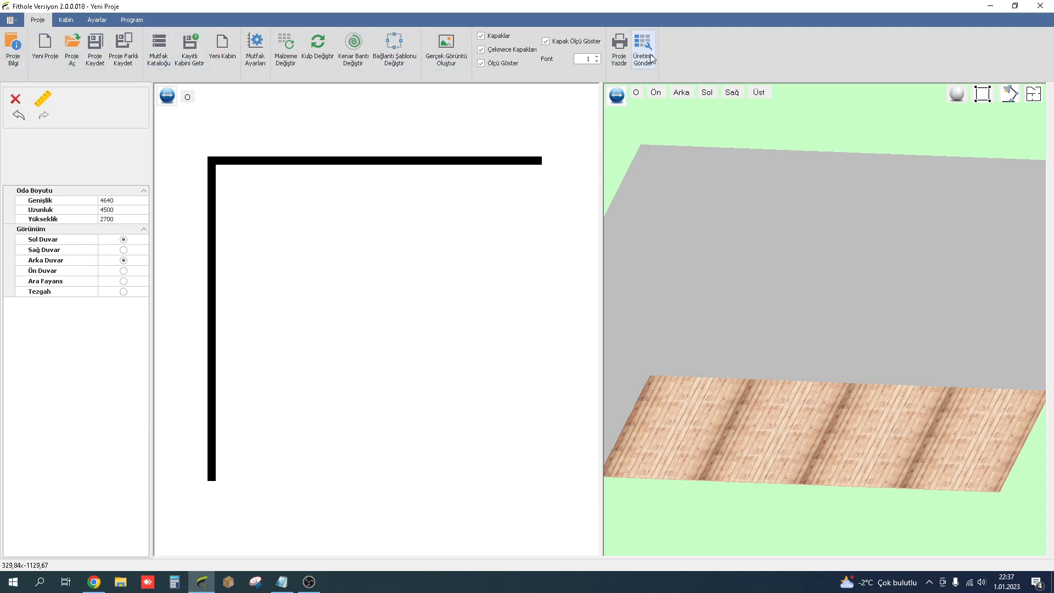
# Add a new tall cabinet to the plan near the back-left corner and open it for editing.
pyautogui.click(228, 60)
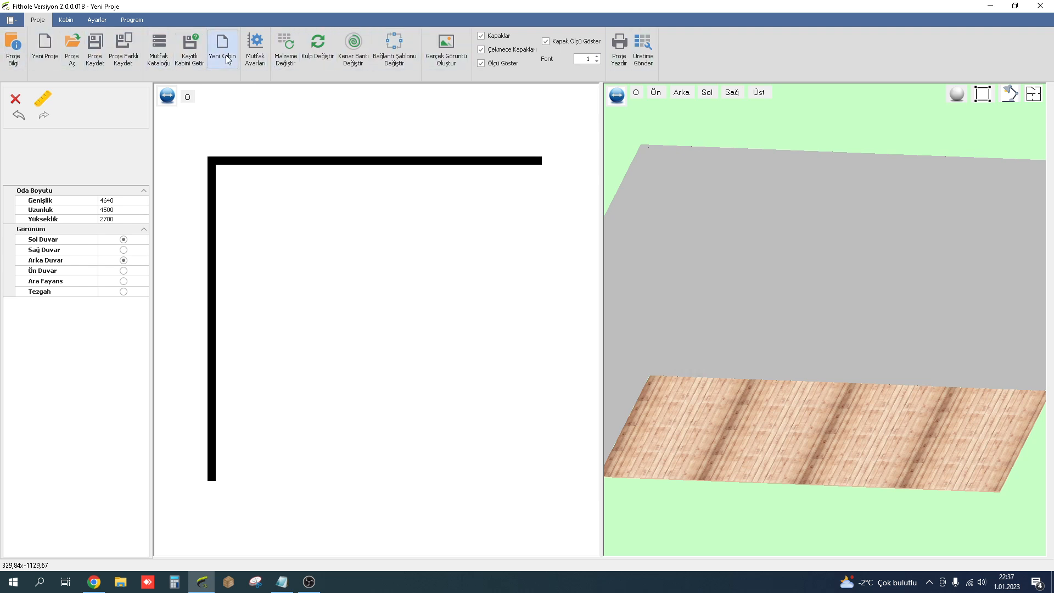
pyautogui.moveTo(335, 266); pyautogui.dragTo(332, 236)
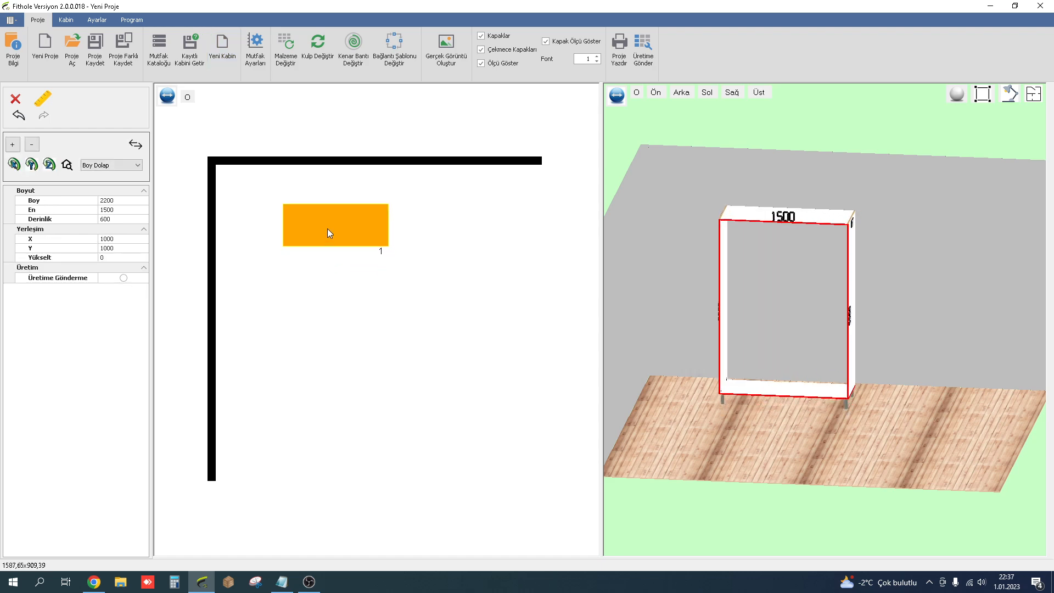
pyautogui.doubleClick(327, 228)
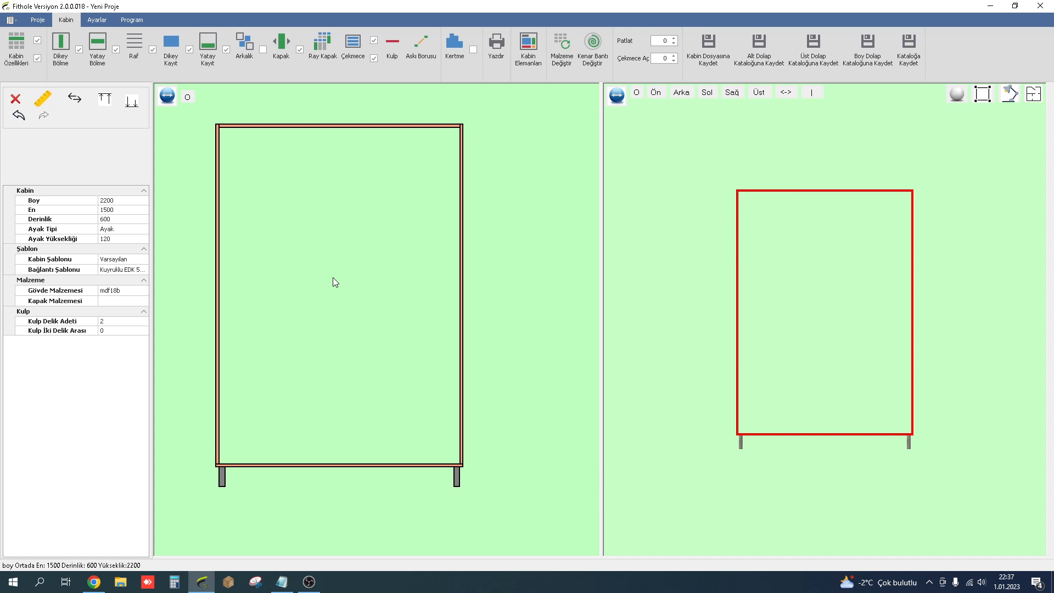
# Open the cabinet properties, switch the upper corner joints to the second style, and assign edge banding to the top panel's edges.
pyautogui.click(17, 45)
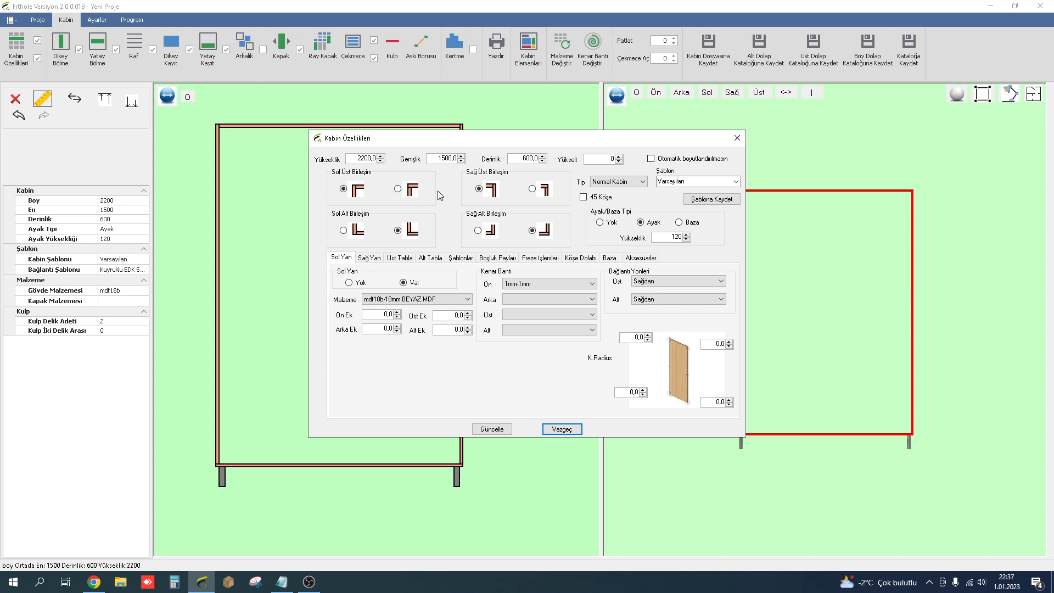
pyautogui.click(397, 189)
pyautogui.click(408, 258)
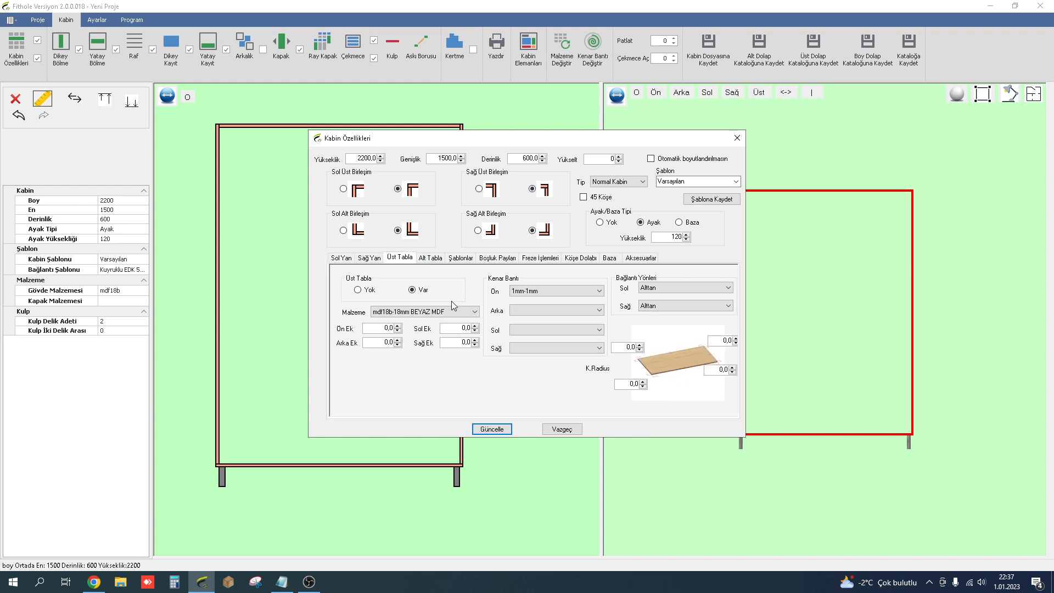
pyautogui.click(525, 331)
pyautogui.click(525, 347)
pyautogui.click(524, 348)
pyautogui.click(523, 367)
# Set the left side panel's front extension to 100 mm and apply the changes.
pyautogui.click(341, 258)
pyautogui.write('1')
pyautogui.click(493, 429)
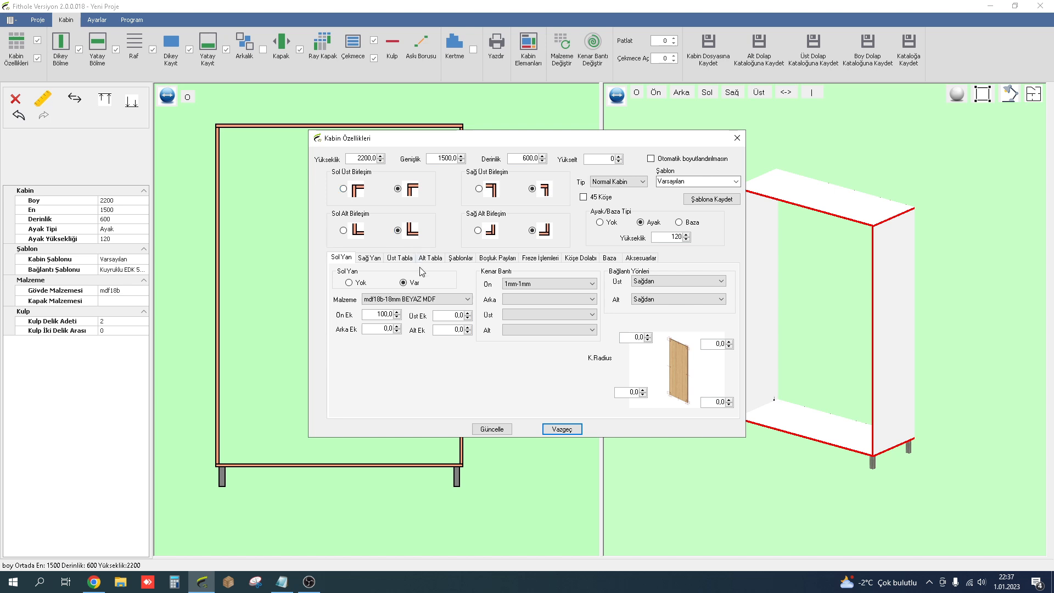
pyautogui.click(447, 315)
pyautogui.write('100')
pyautogui.click(494, 429)
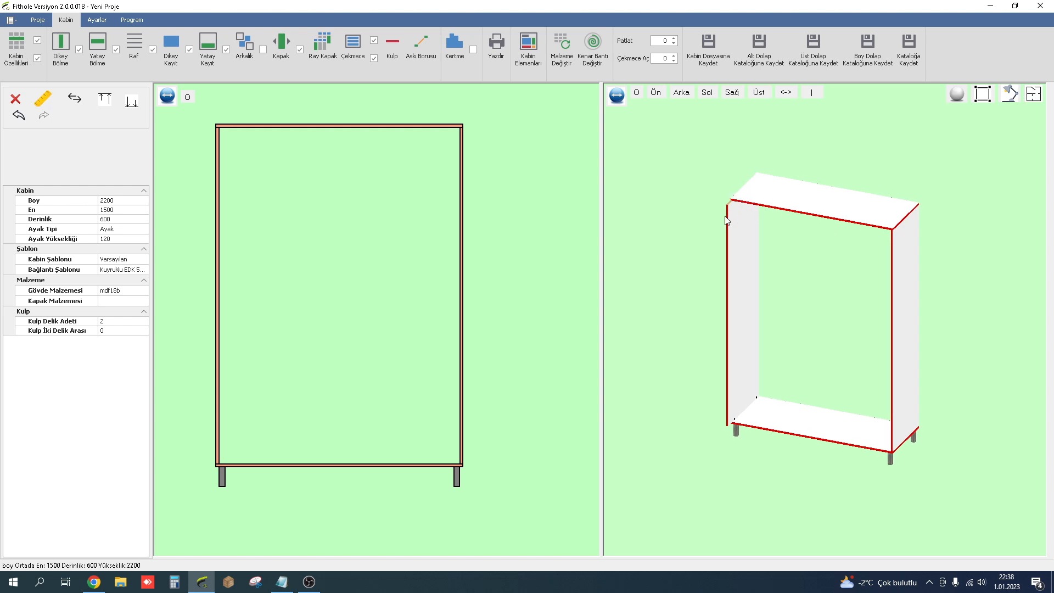
# Reopen the cabinet properties, check each panel tab, and apply the settings.
pyautogui.click(16, 46)
pyautogui.doubleClick(472, 316)
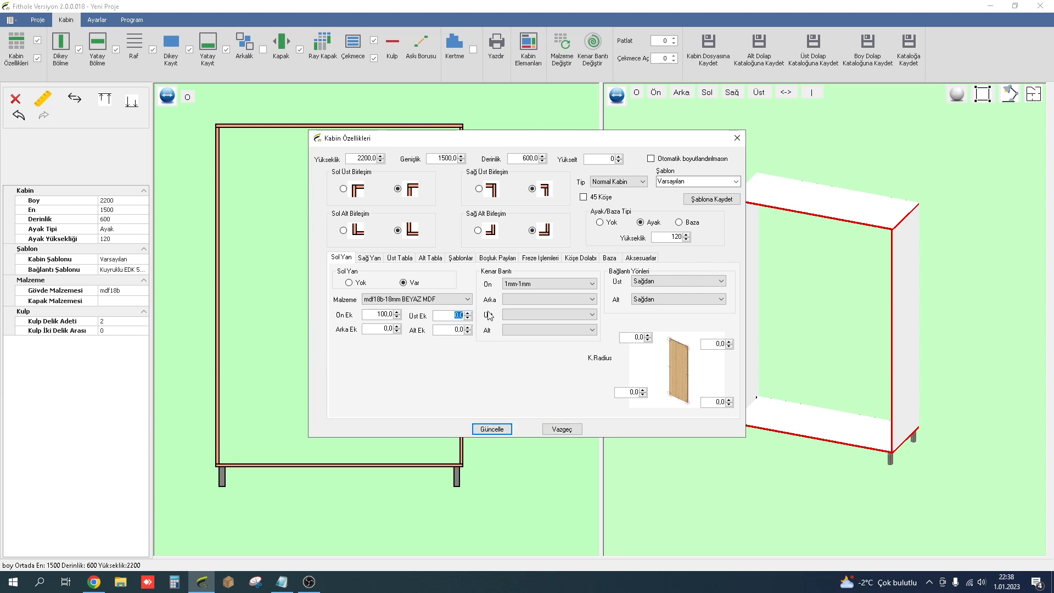
pyautogui.click(369, 258)
pyautogui.click(400, 257)
pyautogui.click(431, 257)
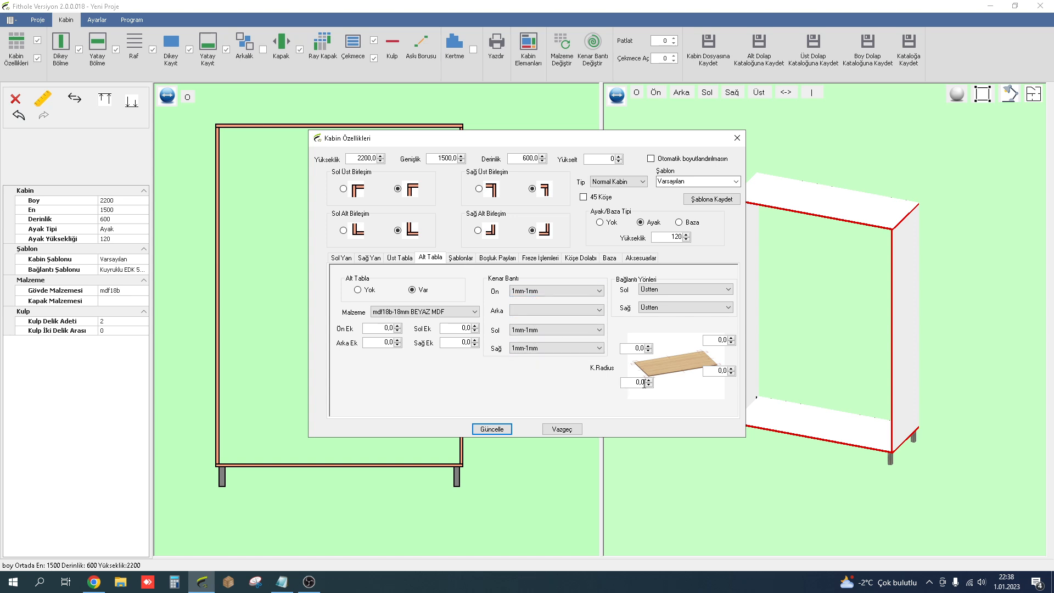
pyautogui.click(340, 257)
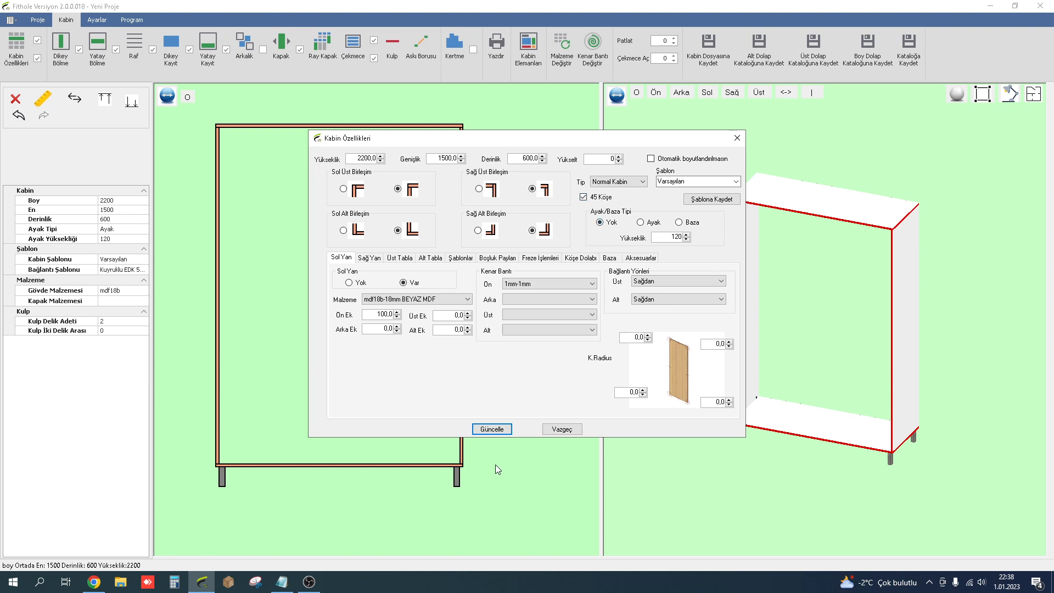
pyautogui.click(492, 429)
# Select the left side panel and set its front extension to 0.
pyautogui.click(217, 225)
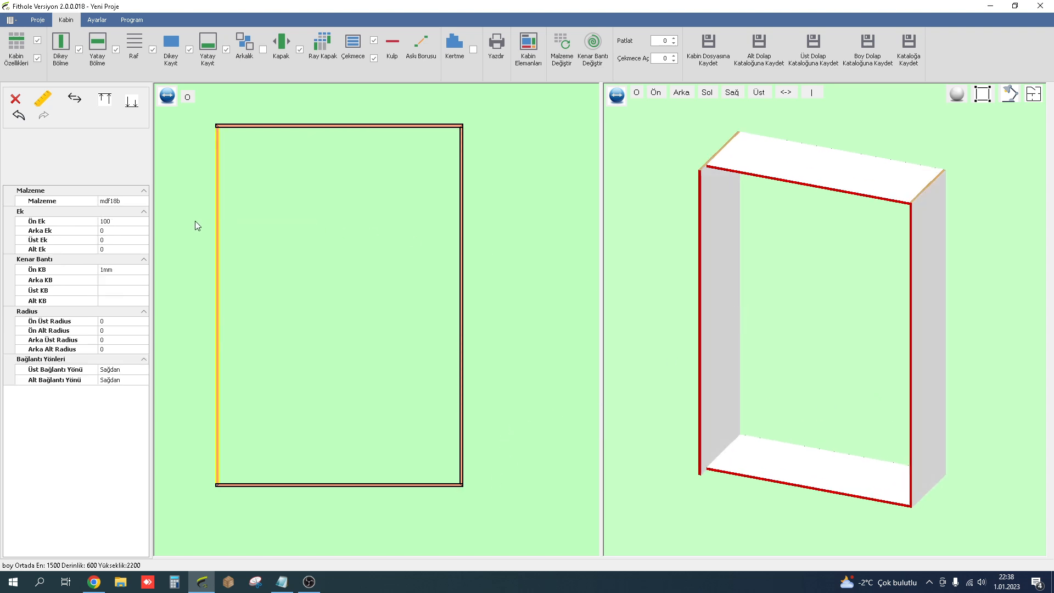
pyautogui.click(124, 220)
pyautogui.write('0')
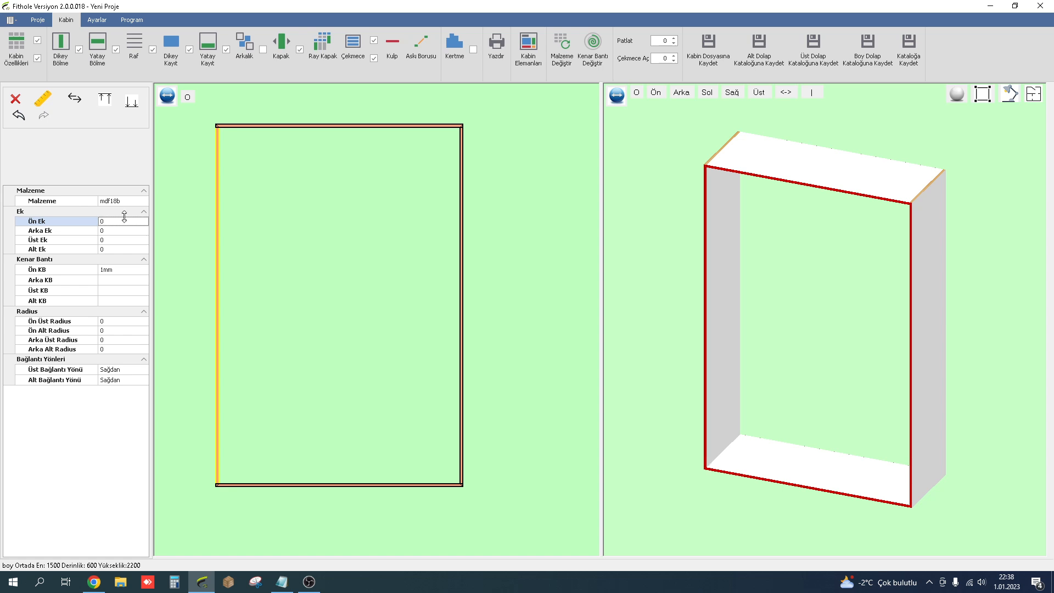
# Inspect the cabinet's inner opening by zooming and panning the plan and 3D views.
pyautogui.moveTo(637, 176); pyautogui.dragTo(710, 169, button='middle')
pyautogui.click(347, 175)
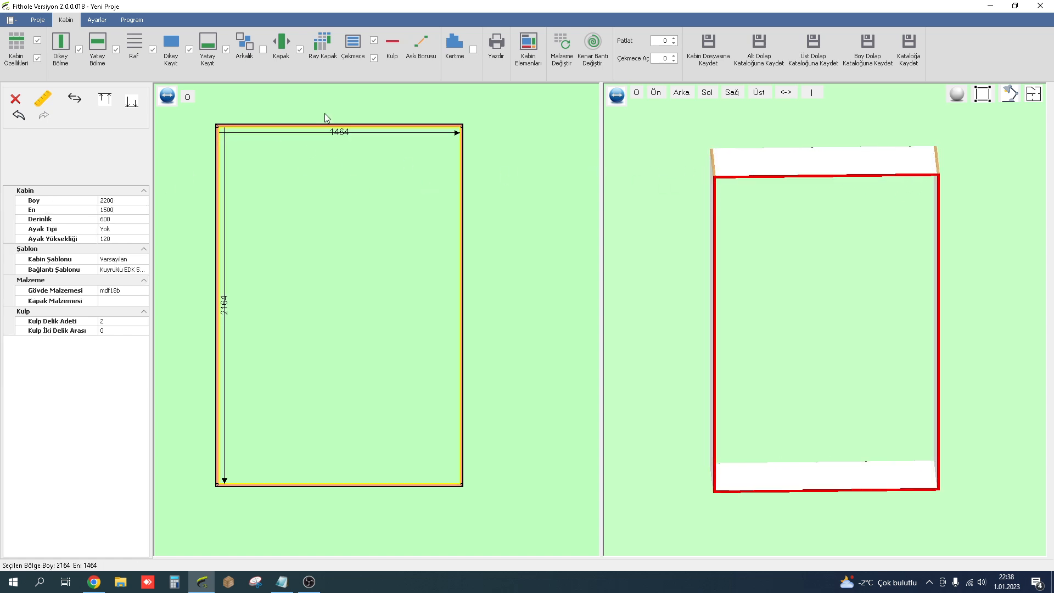
pyautogui.scroll(4, 437, 106)
pyautogui.moveTo(237, 108); pyautogui.dragTo(416, 249, button='middle')
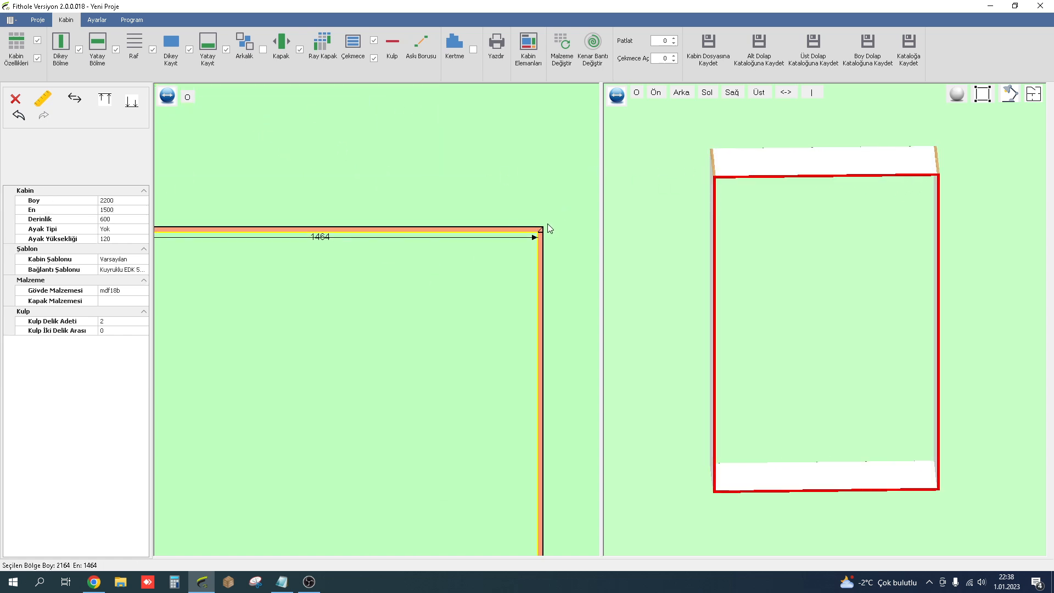
pyautogui.moveTo(724, 214); pyautogui.dragTo(893, 134, button='middle')
pyautogui.click(973, 95)
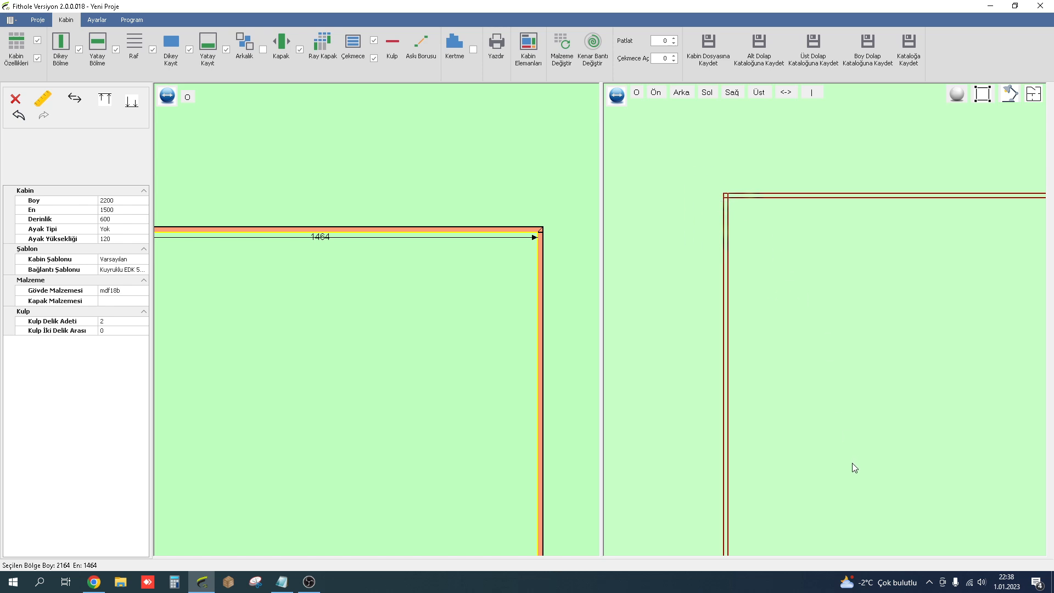
pyautogui.moveTo(853, 460); pyautogui.dragTo(813, 371, button='middle')
pyautogui.scroll(-3, 791, 330)
pyautogui.moveTo(773, 296); pyautogui.dragTo(743, 269, button='middle')
pyautogui.scroll(-3, 439, 275)
pyautogui.moveTo(378, 446)
pyautogui.mouseDown(button='middle')
pyautogui.moveTo(354, 257)
pyautogui.moveTo(343, 288)
pyautogui.mouseUp(button='middle')
pyautogui.scroll(-4, 354, 257)
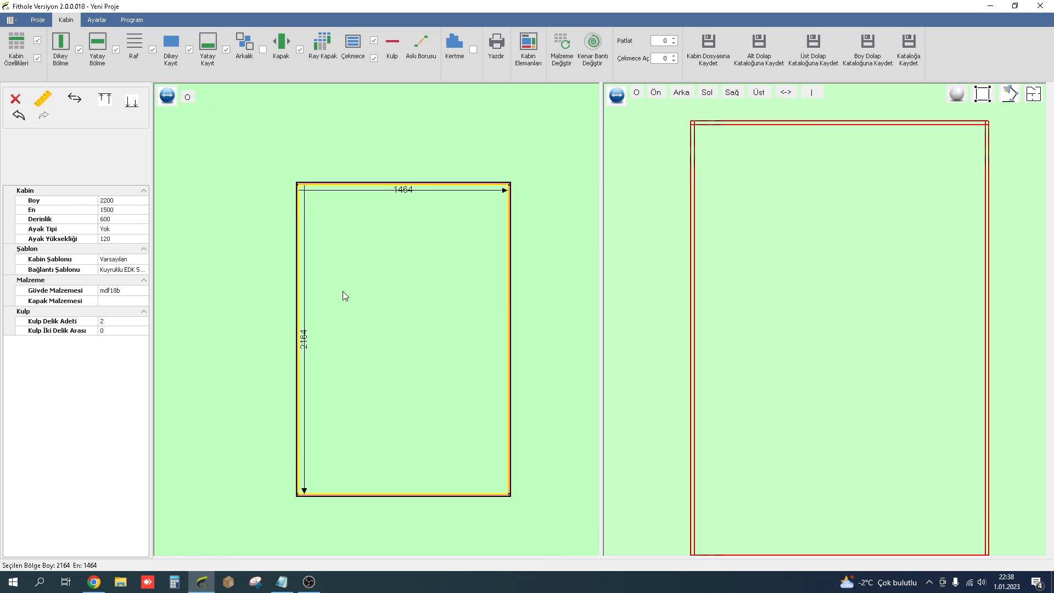
pyautogui.click(248, 250)
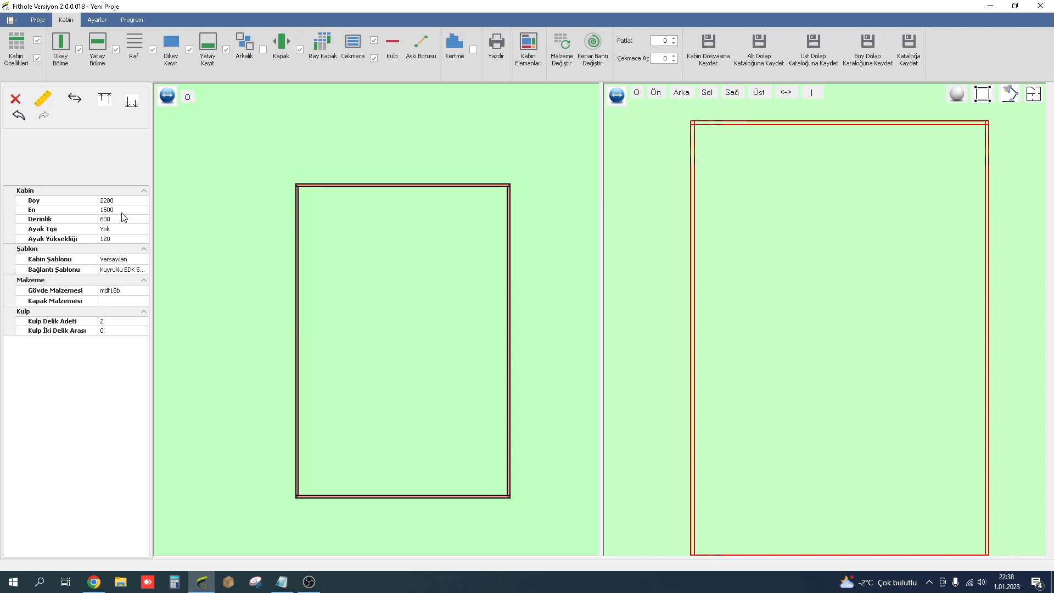
# Show the cabinet's overall width and height dimensions in the plan.
pyautogui.click(334, 185)
pyautogui.click(232, 217)
pyautogui.scroll(-2, 769, 274)
pyautogui.moveTo(668, 206); pyautogui.dragTo(728, 234, button='middle')
pyautogui.click(44, 101)
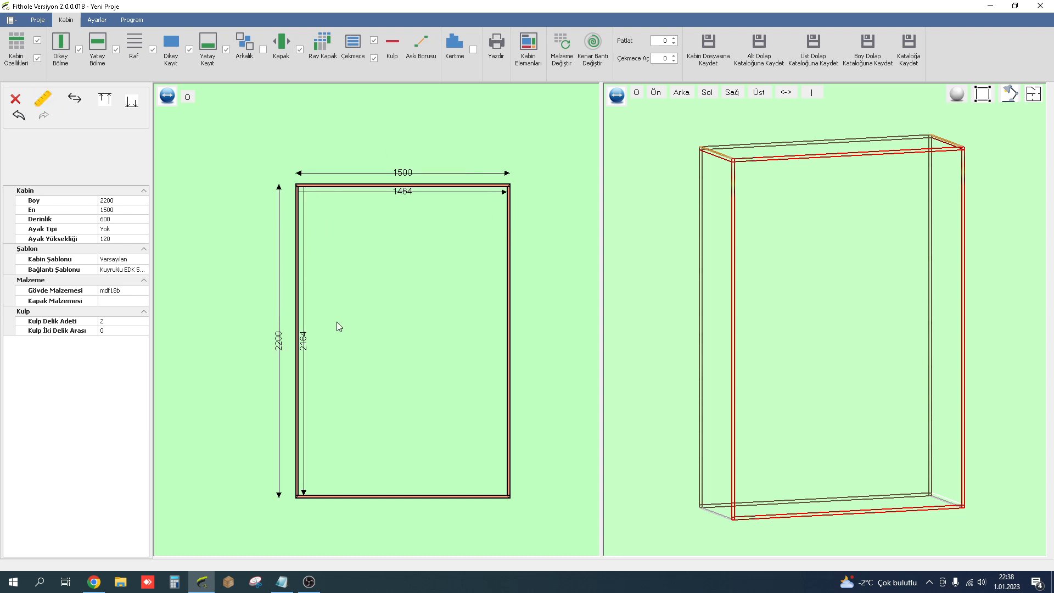
pyautogui.moveTo(360, 341); pyautogui.dragTo(352, 336, button='middle')
pyautogui.moveTo(701, 227); pyautogui.dragTo(698, 236, button='middle')
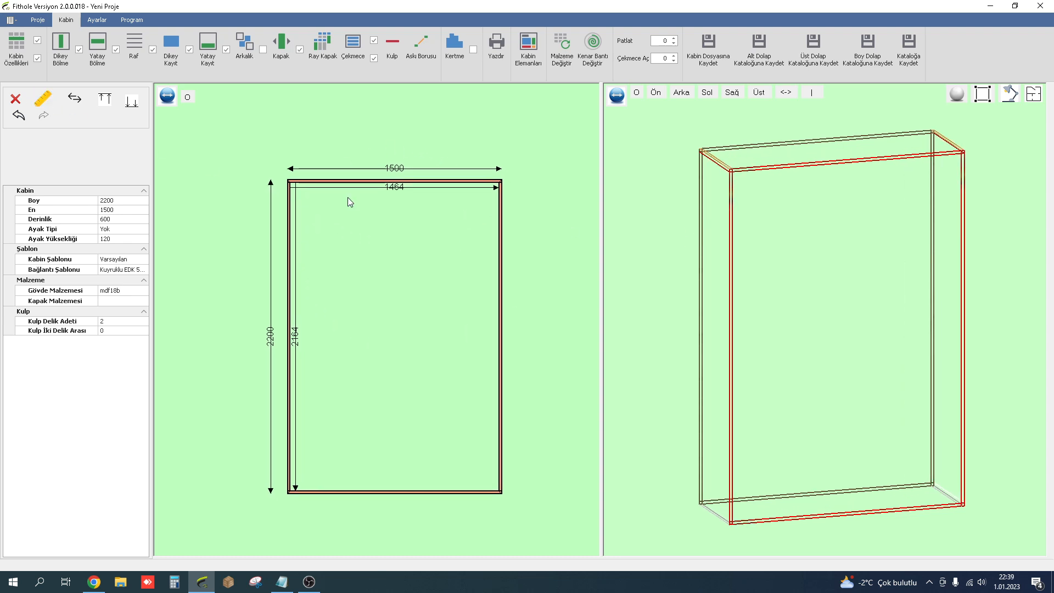
# Set the cabinet base to a plinth 100 mm high without 45° corners and apply.
pyautogui.click(17, 47)
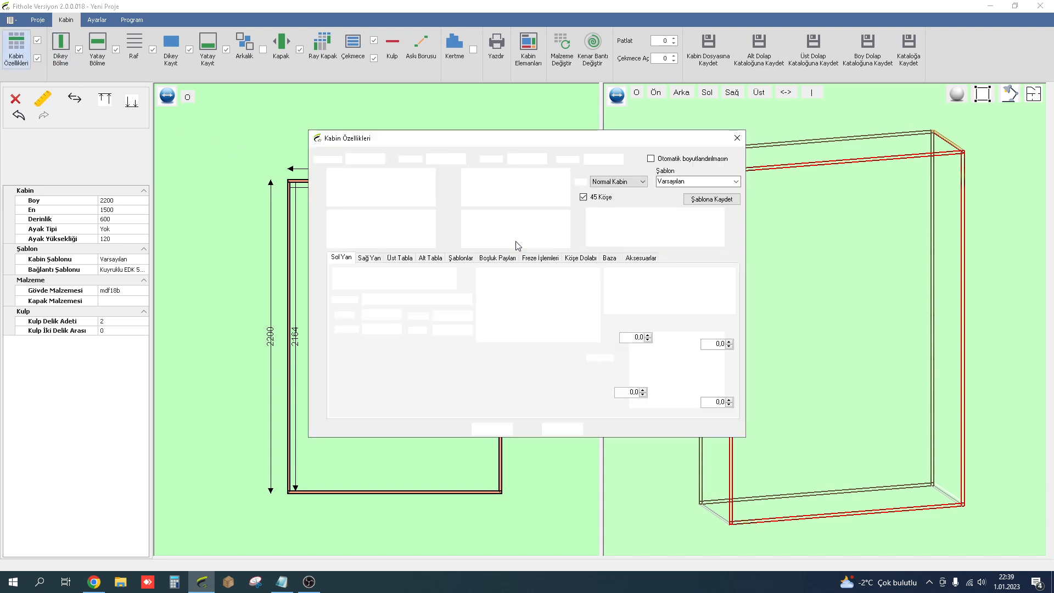
pyautogui.click(692, 223)
pyautogui.click(583, 197)
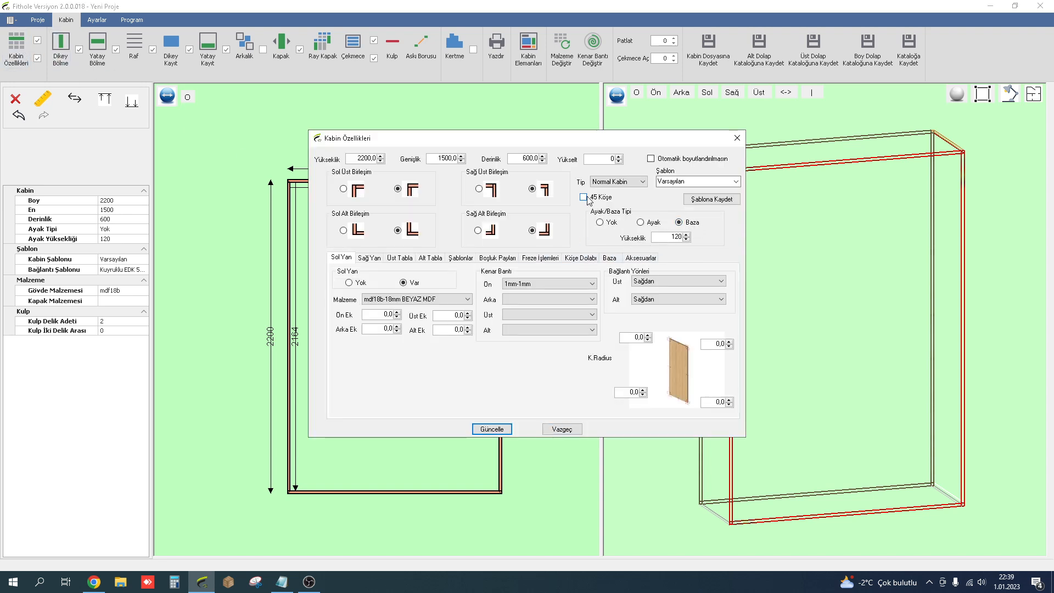
pyautogui.doubleClick(676, 237)
pyautogui.write('100')
pyautogui.click(491, 429)
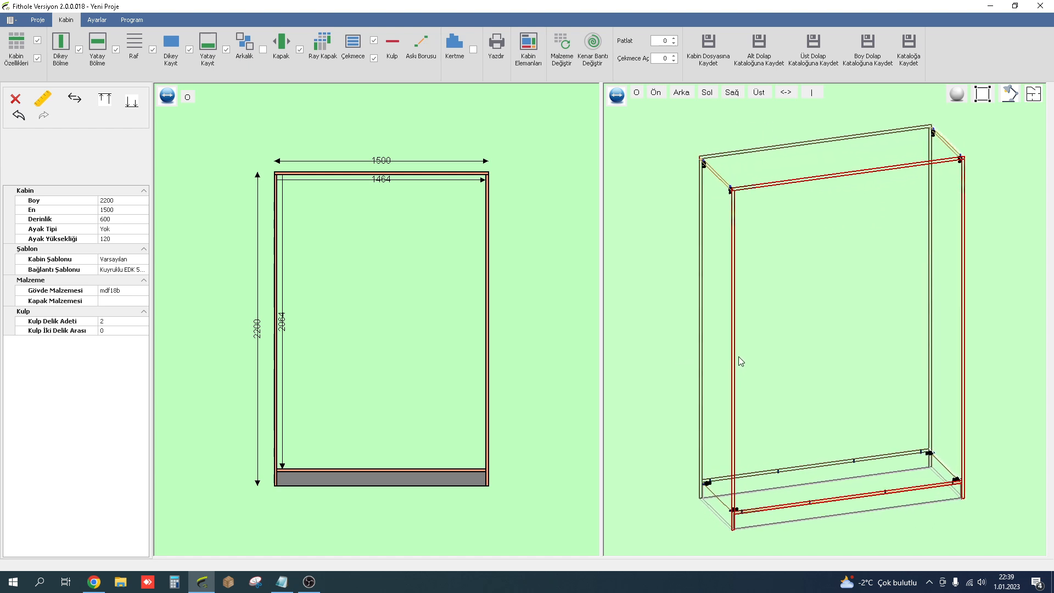
# Add a vertical divider splitting the cabinet interior into two equal sections.
pyautogui.click(637, 93)
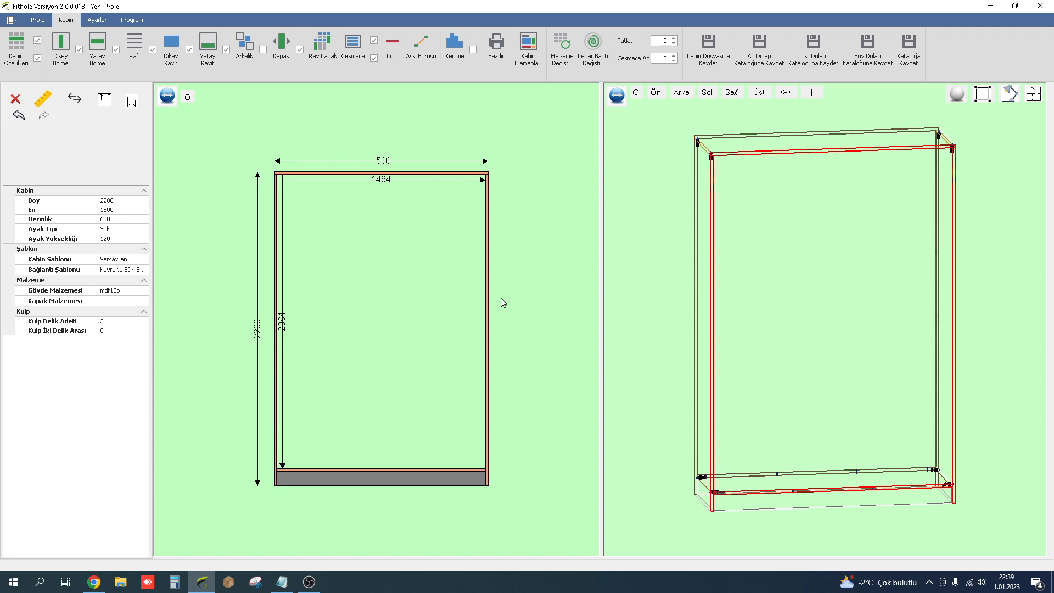
pyautogui.click(368, 254)
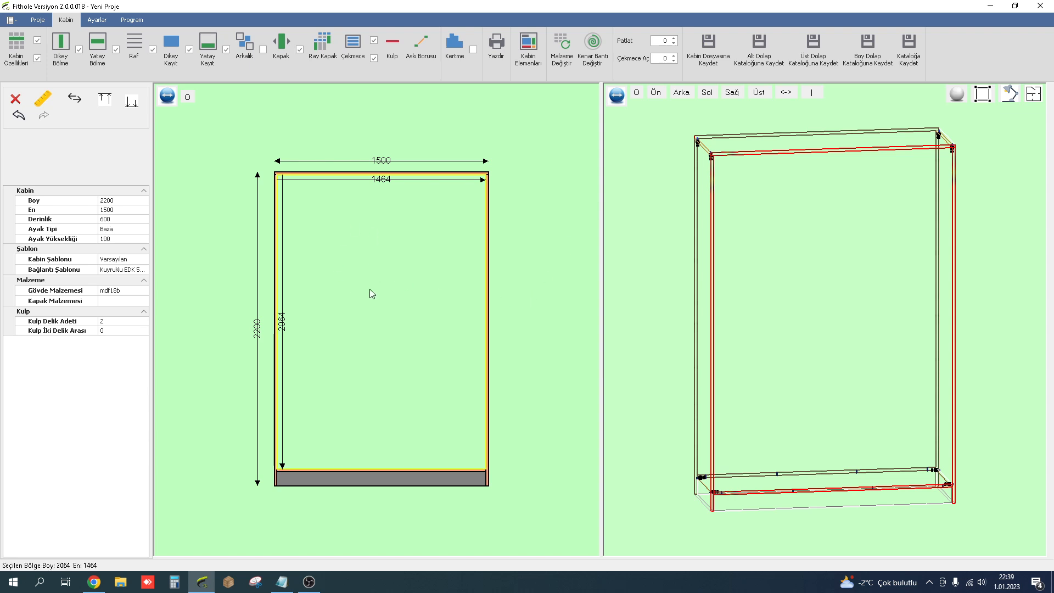
pyautogui.click(61, 49)
pyautogui.click(640, 418)
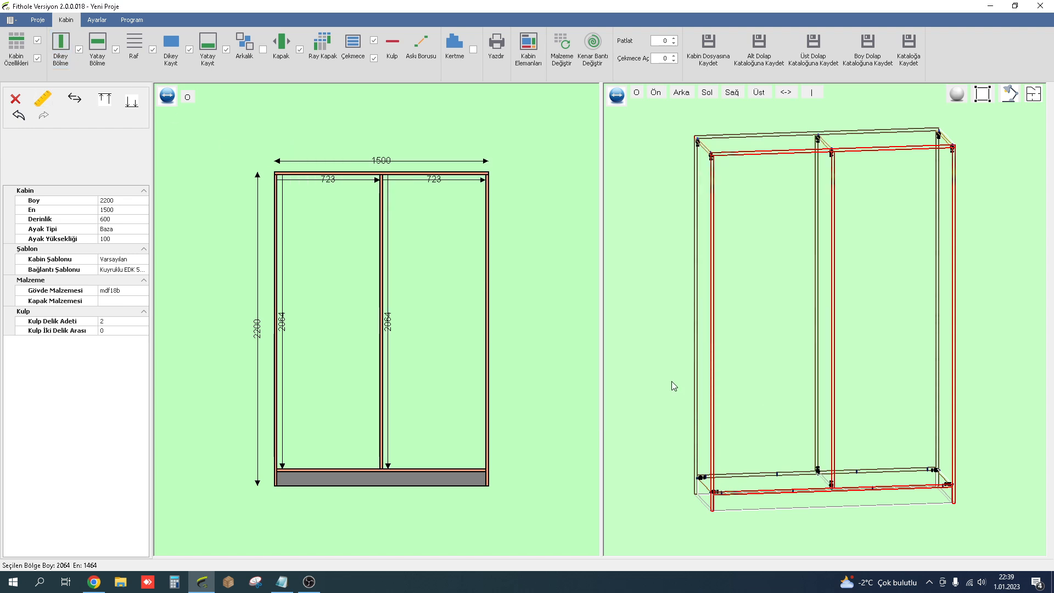
# Set the divider's left section width to 500 mm.
pyautogui.click(382, 317)
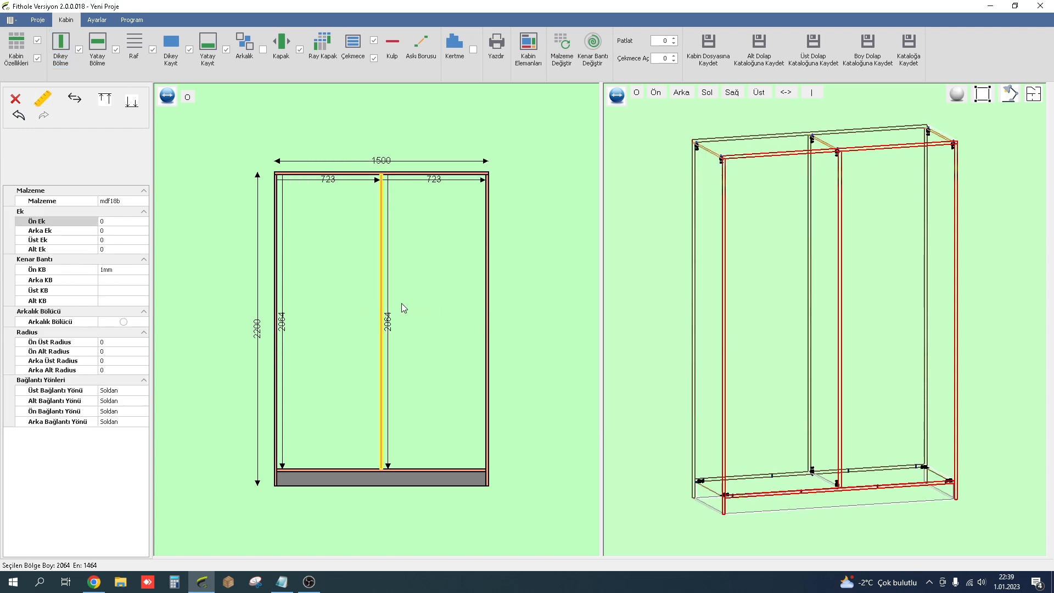
pyautogui.click(385, 306)
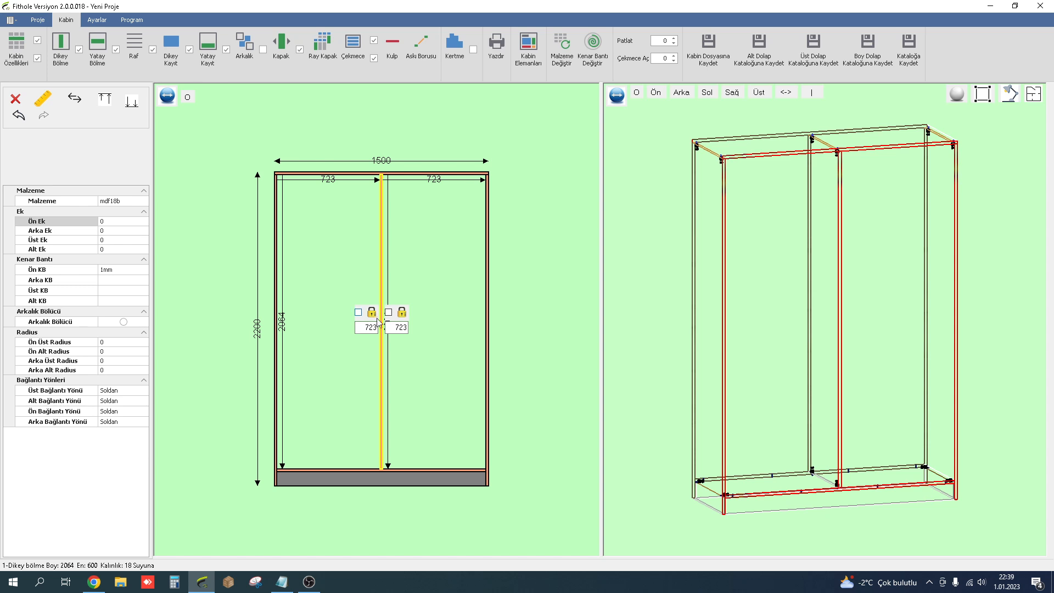
pyautogui.moveTo(364, 328); pyautogui.dragTo(387, 328)
pyautogui.write('500')
pyautogui.press('Return')
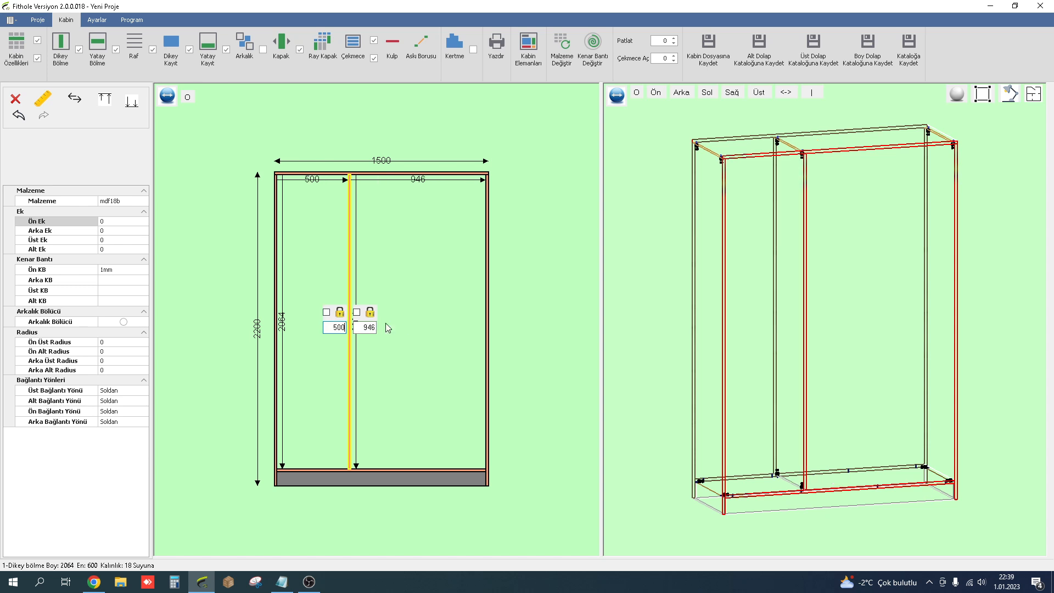
# Delete the vertical divider and select the cabinet's inner region.
pyautogui.moveTo(416, 242); pyautogui.dragTo(345, 272)
pyautogui.click(344, 272)
pyautogui.rightClick(348, 274)
pyautogui.click(363, 279)
pyautogui.click(306, 249)
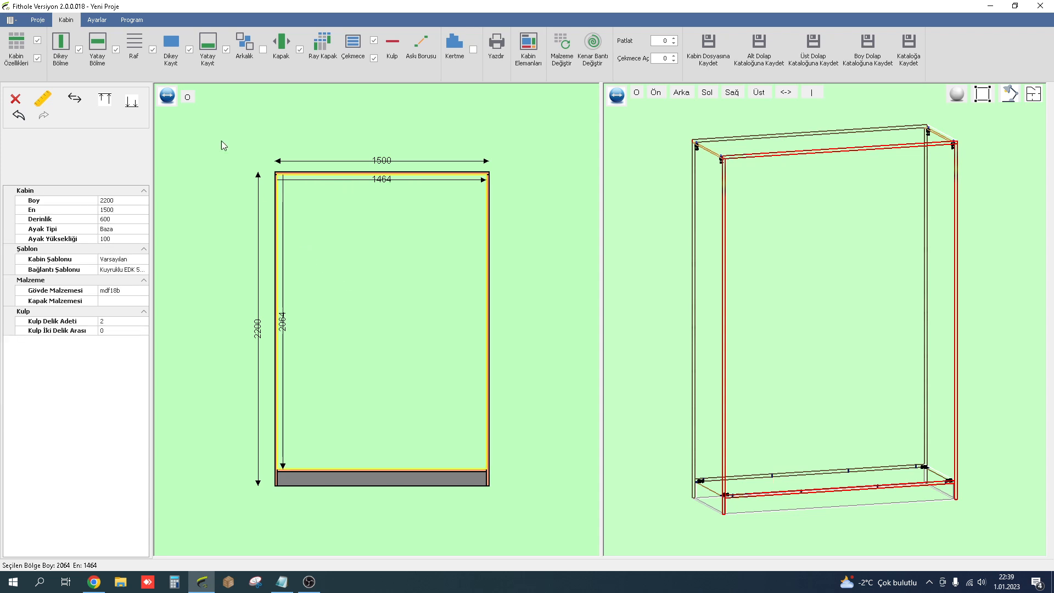
# Add two vertical dividers, fixing the left section at 500 mm and the right section at 250 mm wide.
pyautogui.click(64, 57)
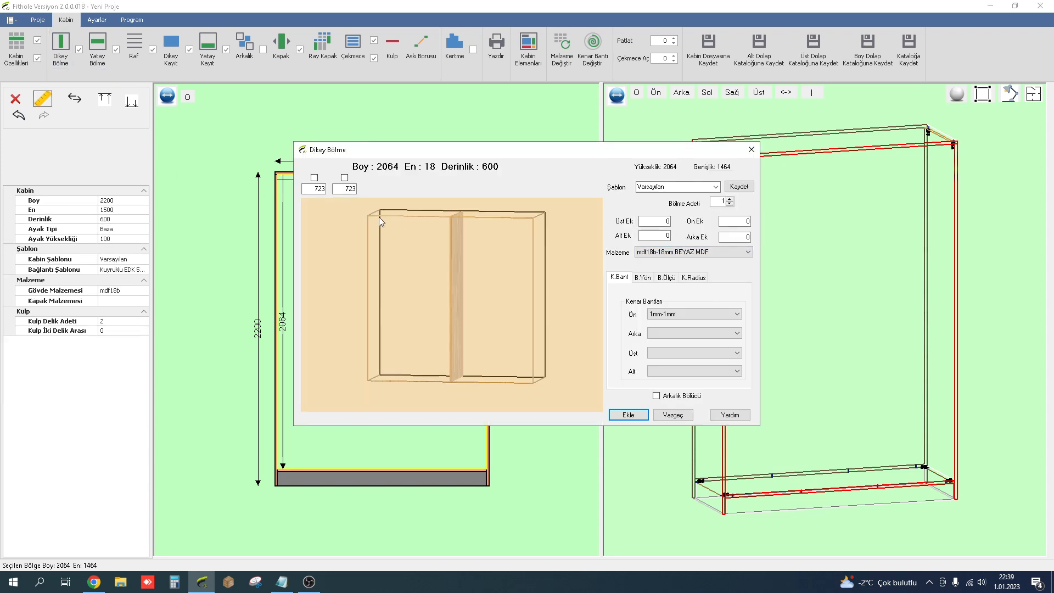
pyautogui.click(314, 178)
pyautogui.click(730, 200)
pyautogui.click(323, 189)
pyautogui.click(379, 187)
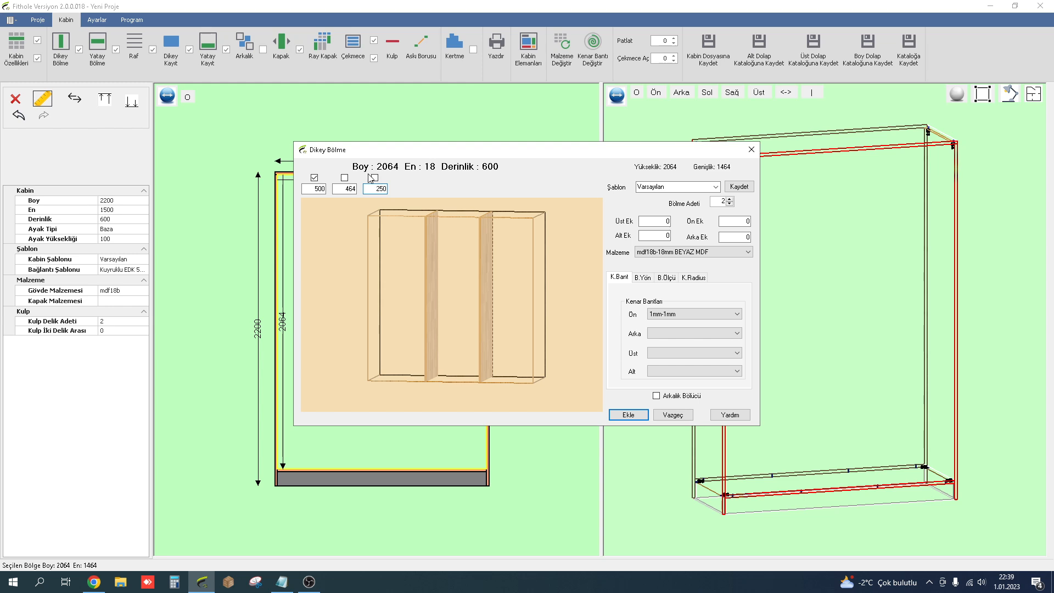
pyautogui.click(375, 178)
pyautogui.moveTo(330, 213); pyautogui.dragTo(442, 252)
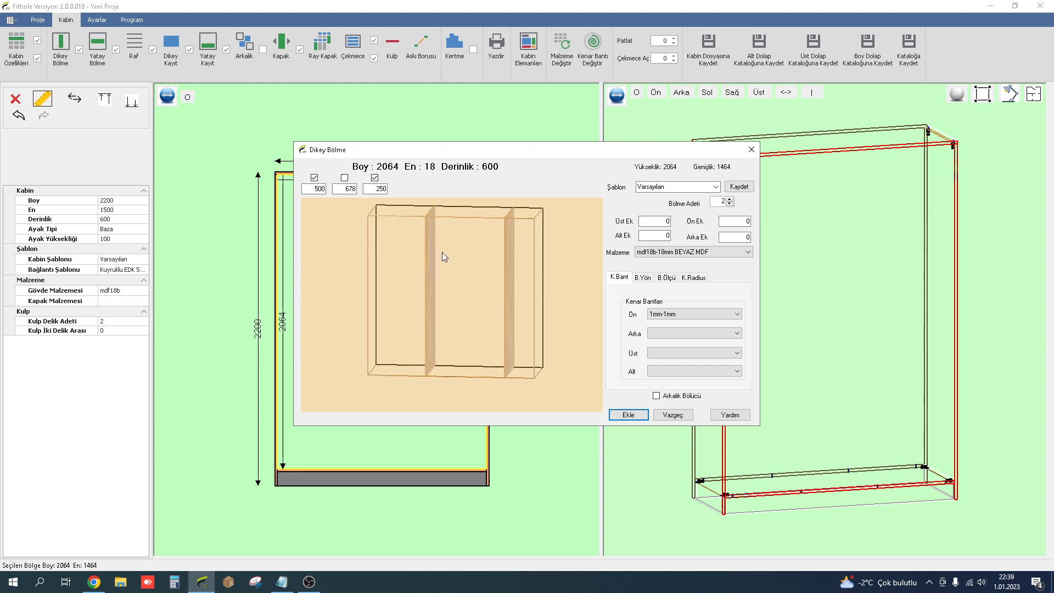
pyautogui.click(629, 414)
# Add two horizontal dividers in the left section, leaving a 1250 mm middle space.
pyautogui.click(95, 57)
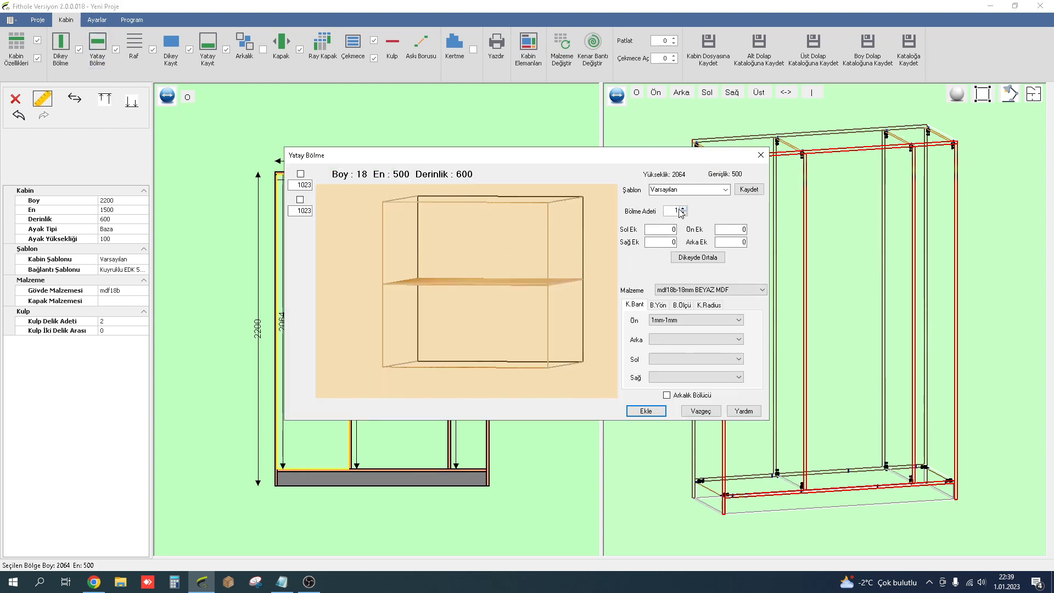
pyautogui.click(682, 209)
pyautogui.doubleClick(303, 211)
pyautogui.write('1')
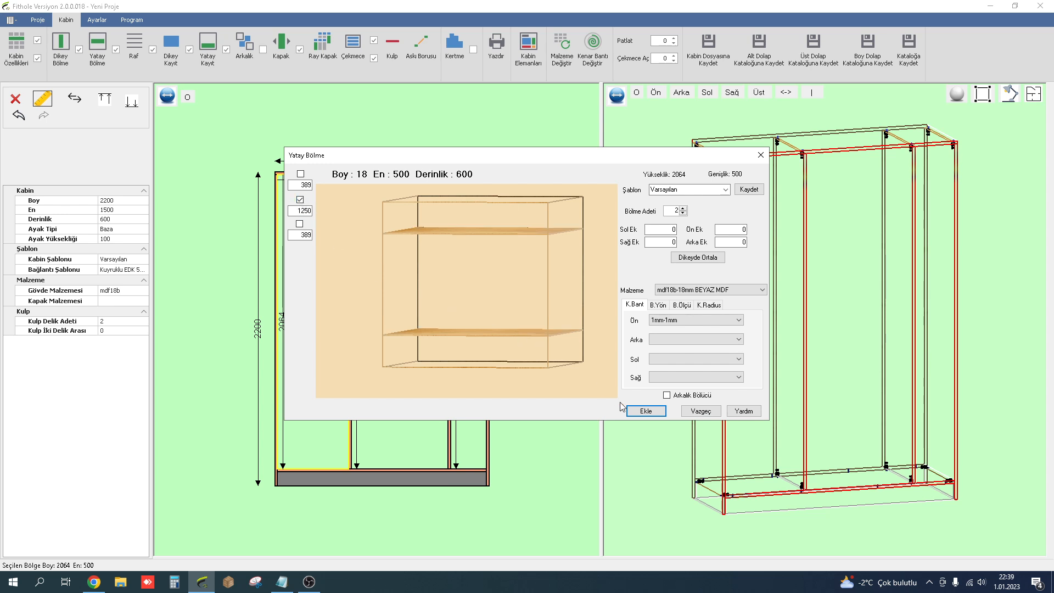
pyautogui.click(637, 410)
# Add two shelves in the middle section, leaving a 1250 mm middle space between them.
pyautogui.click(387, 298)
pyautogui.click(134, 55)
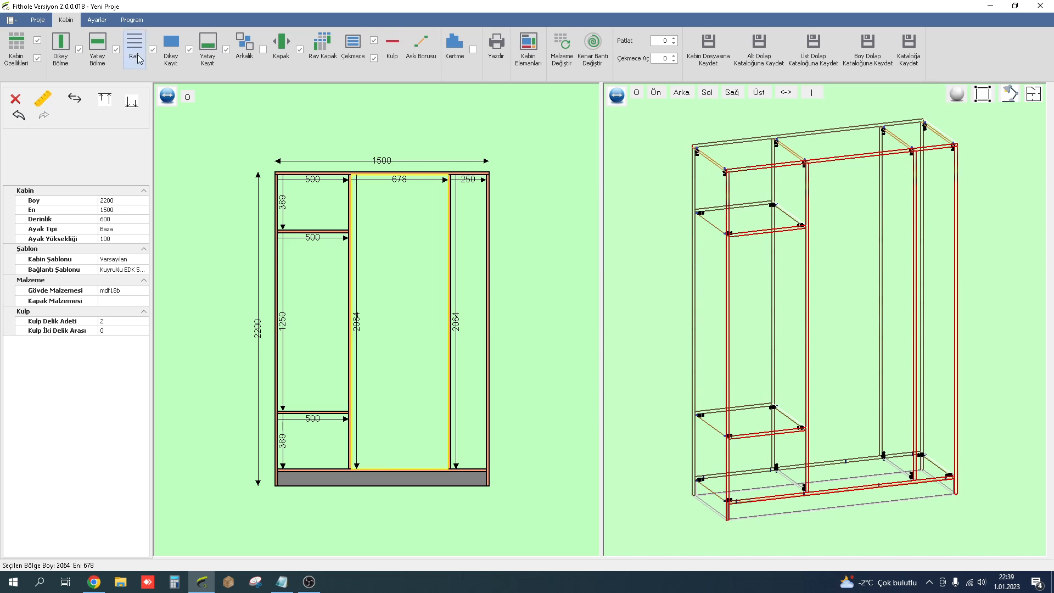
pyautogui.click(682, 210)
pyautogui.doubleClick(303, 210)
pyautogui.write('1250')
pyautogui.click(299, 200)
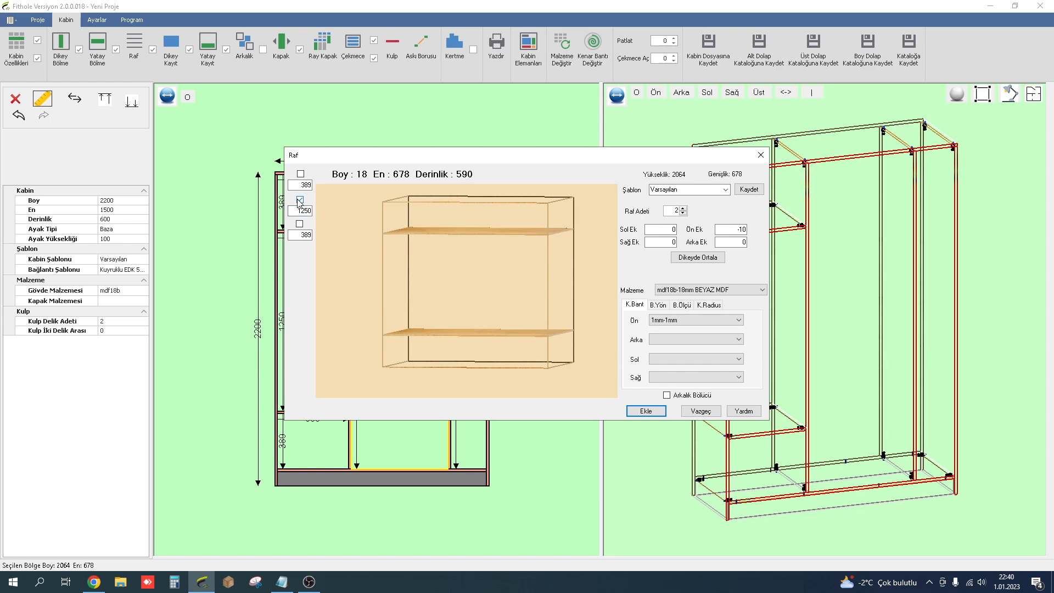
pyautogui.click(646, 411)
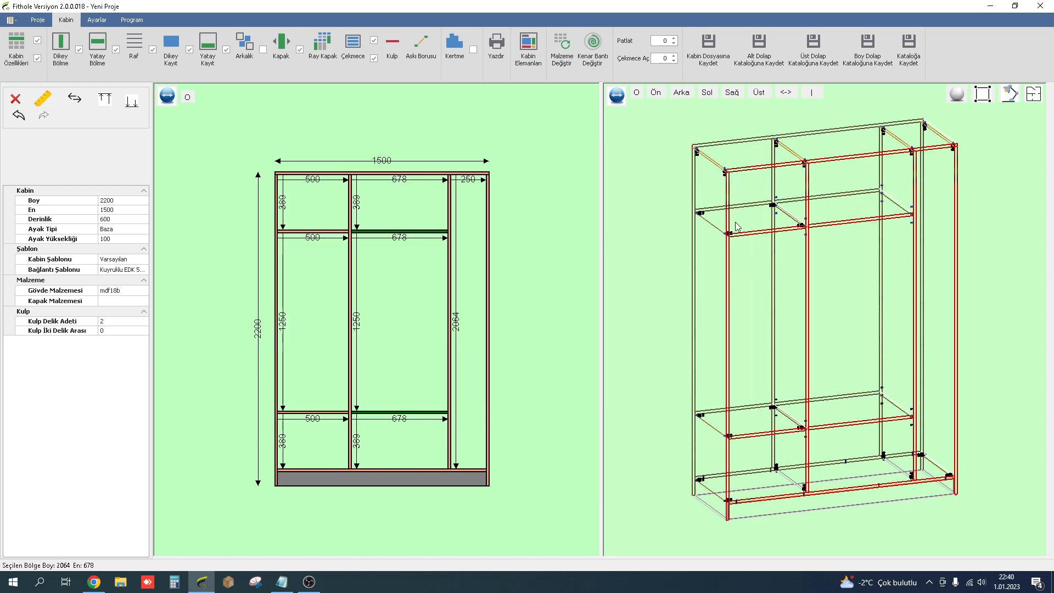
# Start a vertical rail in the left section's middle compartment, aligning it to the top and back.
pyautogui.scroll(3, 736, 227)
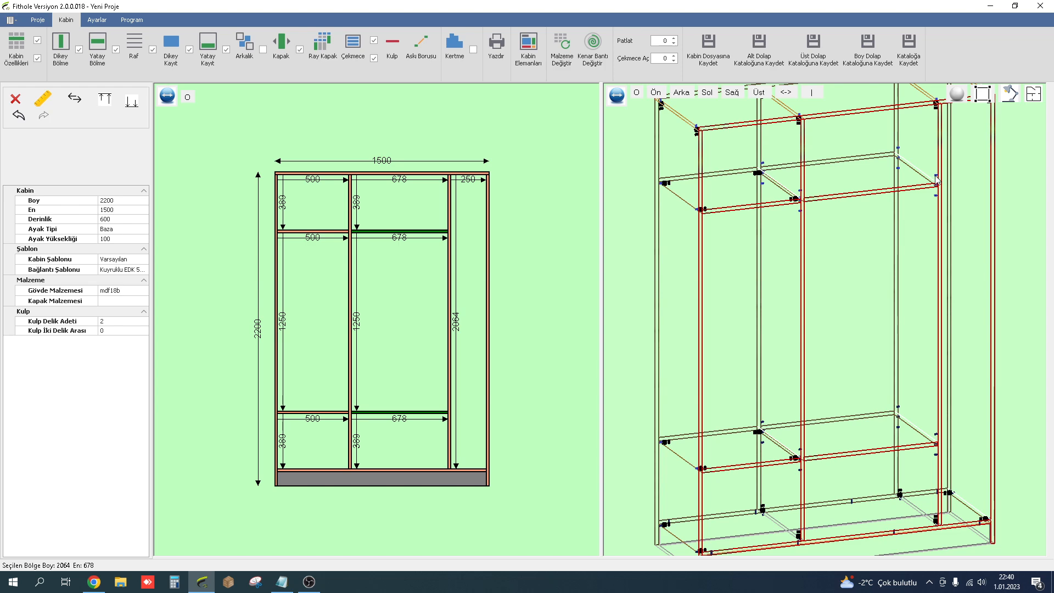
pyautogui.moveTo(873, 210); pyautogui.dragTo(826, 231)
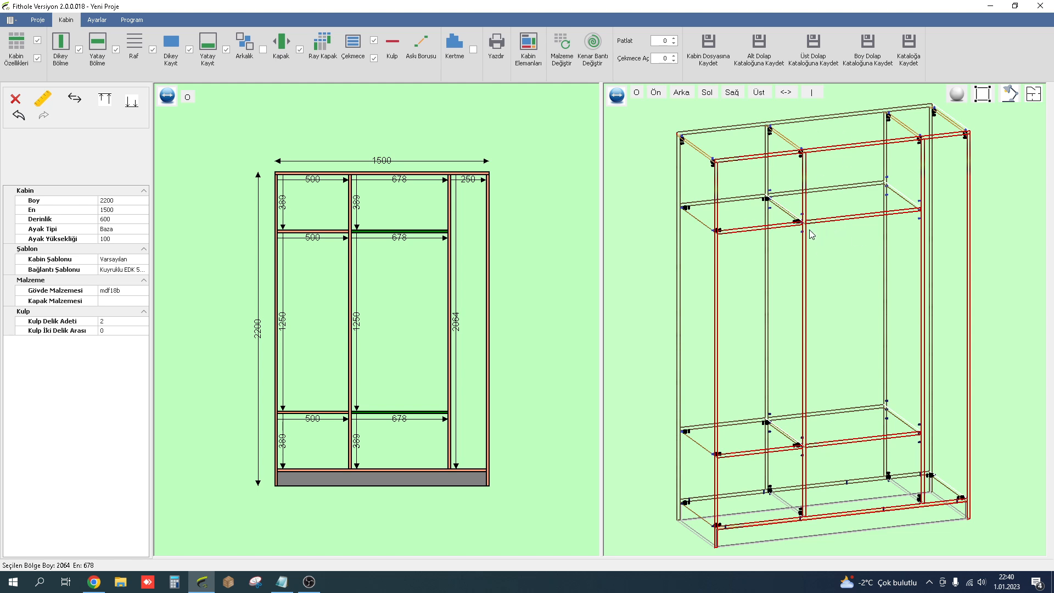
pyautogui.moveTo(790, 236); pyautogui.dragTo(788, 238, button='middle')
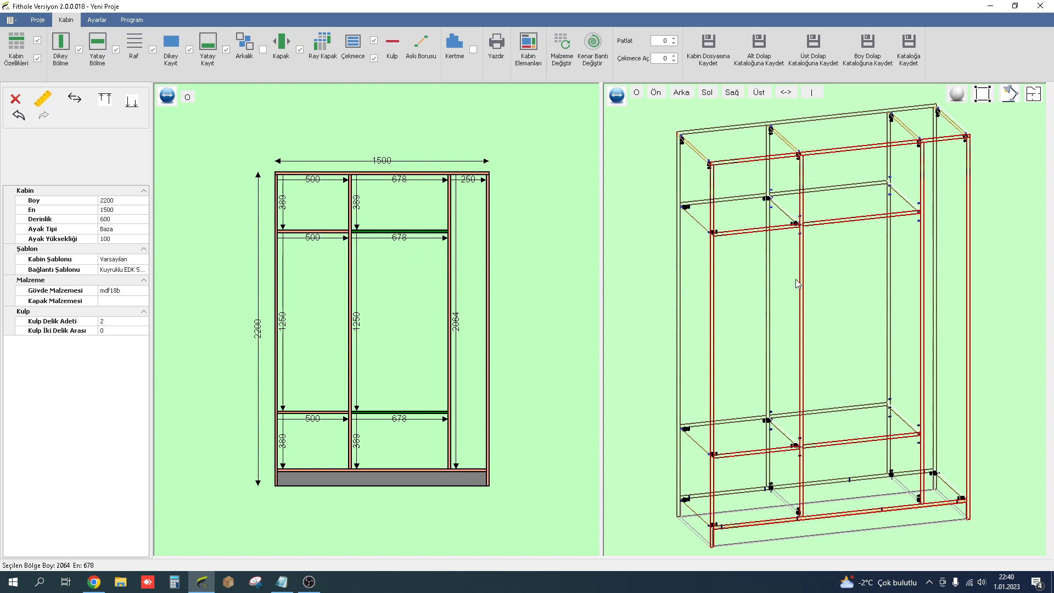
pyautogui.click(324, 278)
pyautogui.click(171, 47)
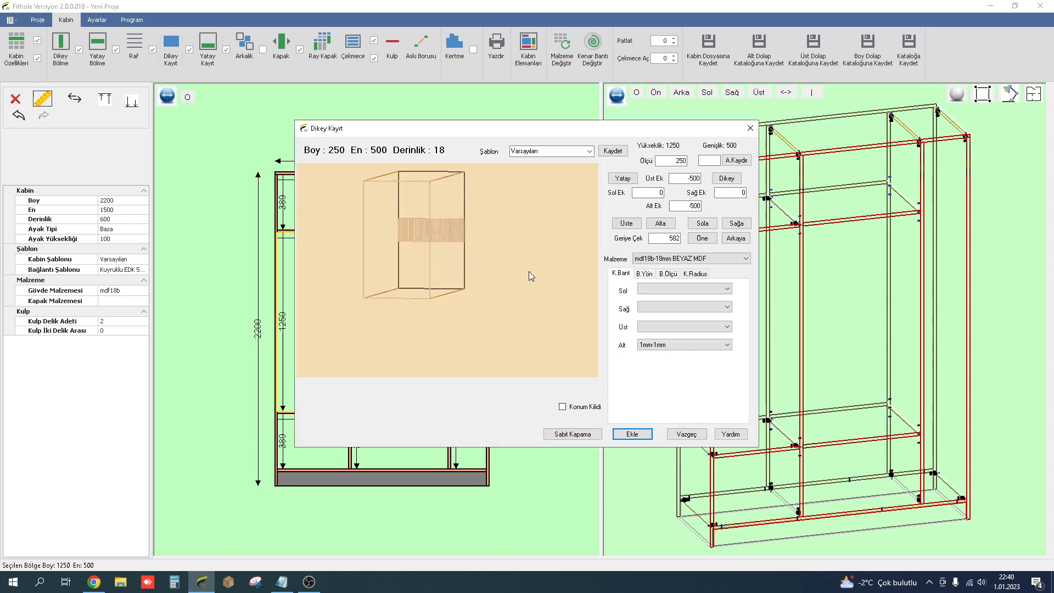
pyautogui.doubleClick(672, 161)
pyautogui.click(627, 225)
pyautogui.click(731, 241)
pyautogui.click(705, 240)
pyautogui.click(746, 241)
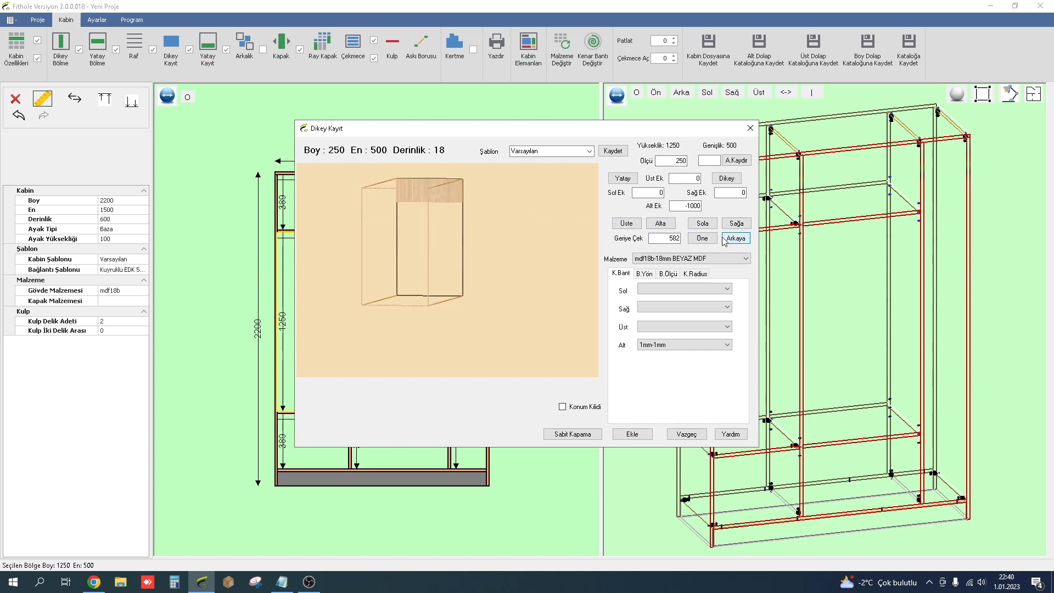
# Set the vertical rail's size to 200 mm, align it to the top, and add it.
pyautogui.moveTo(672, 160); pyautogui.dragTo(696, 162)
pyautogui.press('BackSpace')
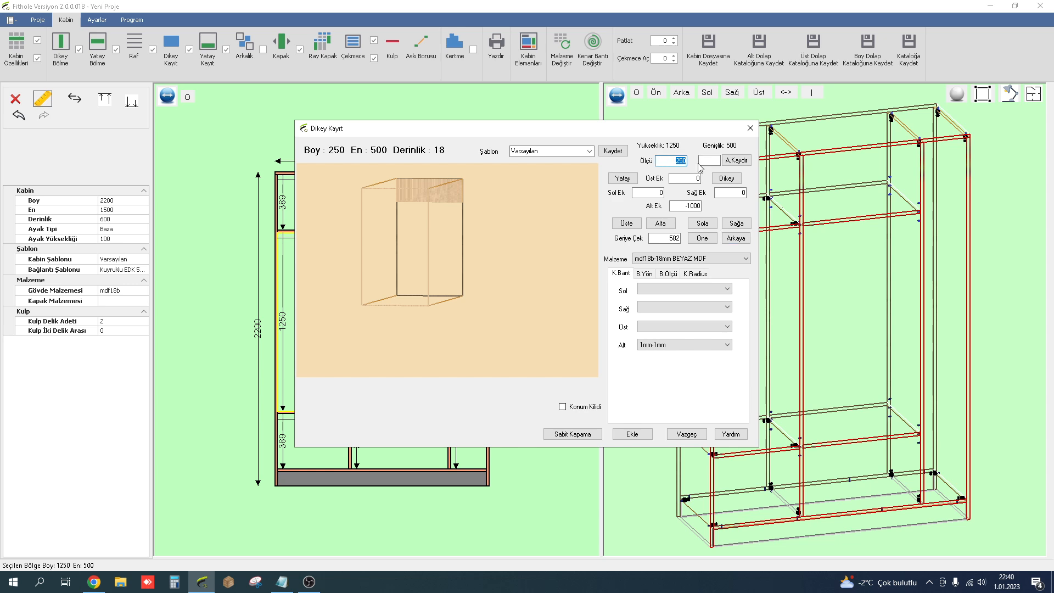
pyautogui.write('200')
pyautogui.click(685, 181)
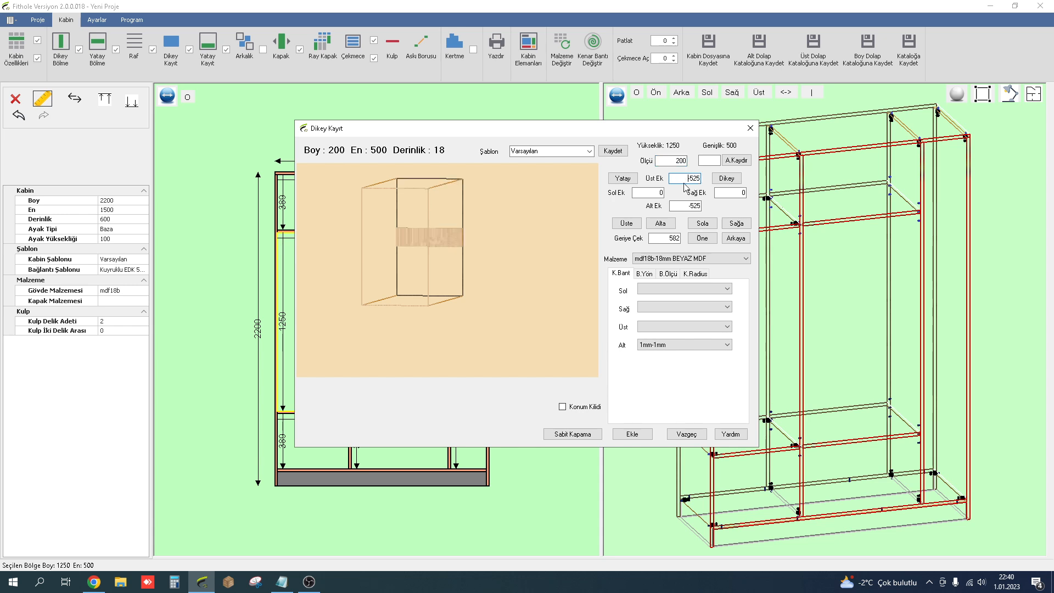
pyautogui.click(626, 225)
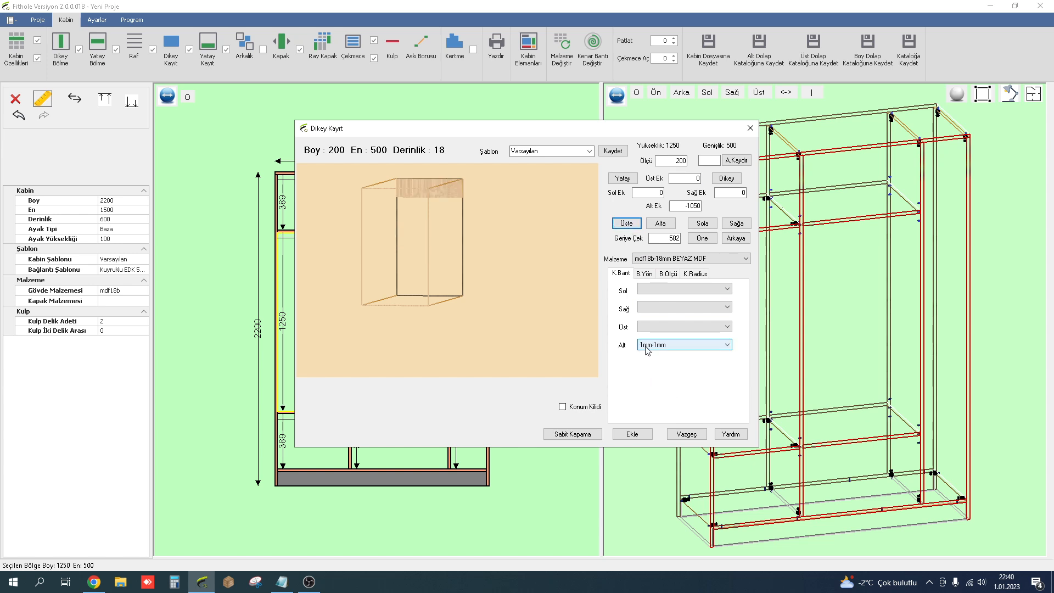
pyautogui.click(632, 433)
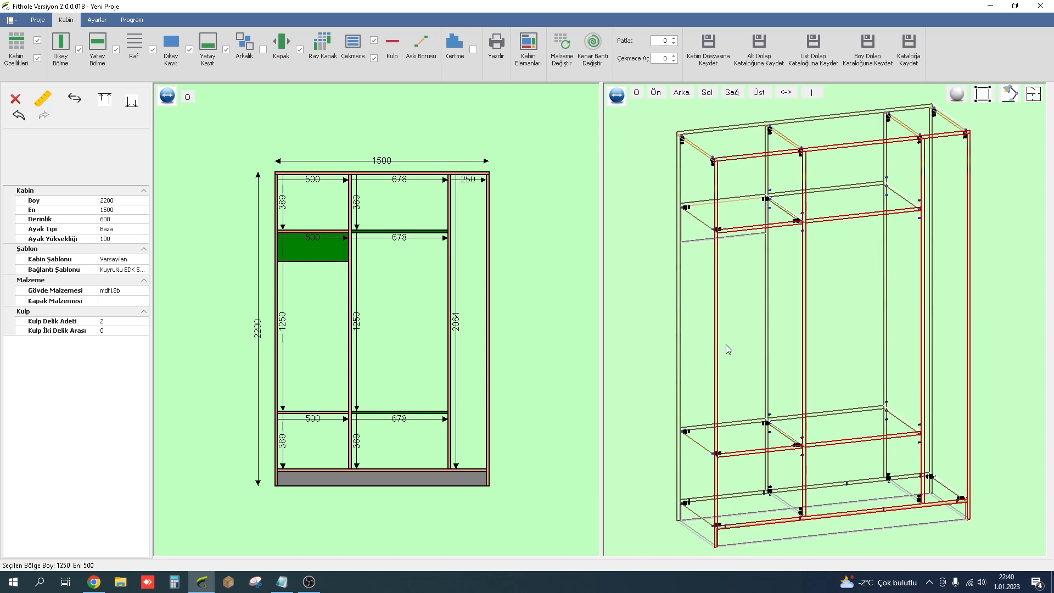
# Add a 100 mm horizontal rail at the top front of the middle section's central compartment.
pyautogui.click(984, 92)
pyautogui.moveTo(866, 193); pyautogui.dragTo(838, 163, button='middle')
pyautogui.moveTo(744, 257); pyautogui.dragTo(758, 284, button='middle')
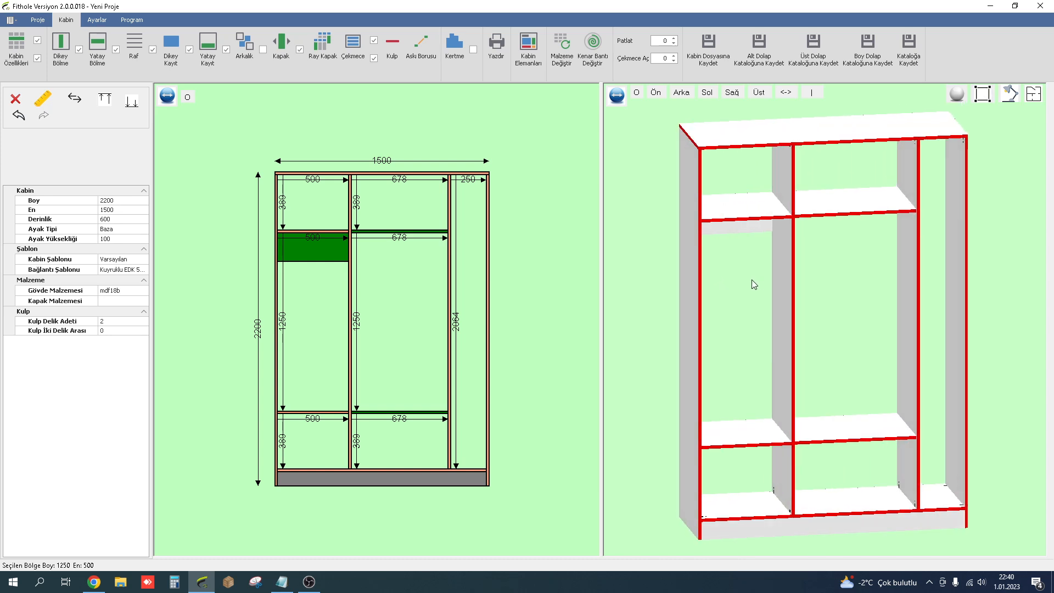
pyautogui.click(374, 269)
pyautogui.click(208, 49)
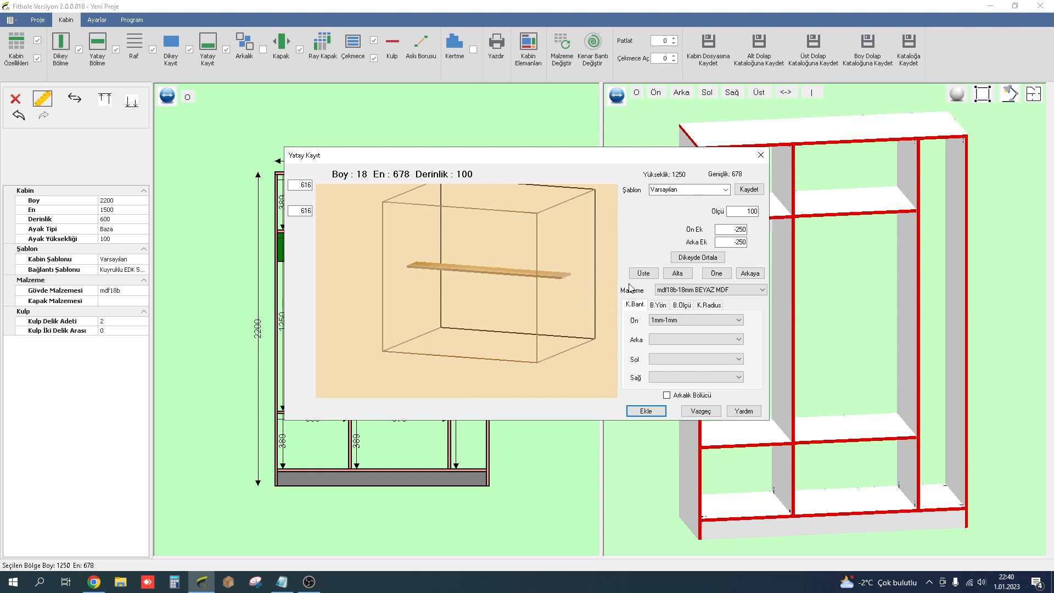
pyautogui.click(644, 273)
pyautogui.click(717, 273)
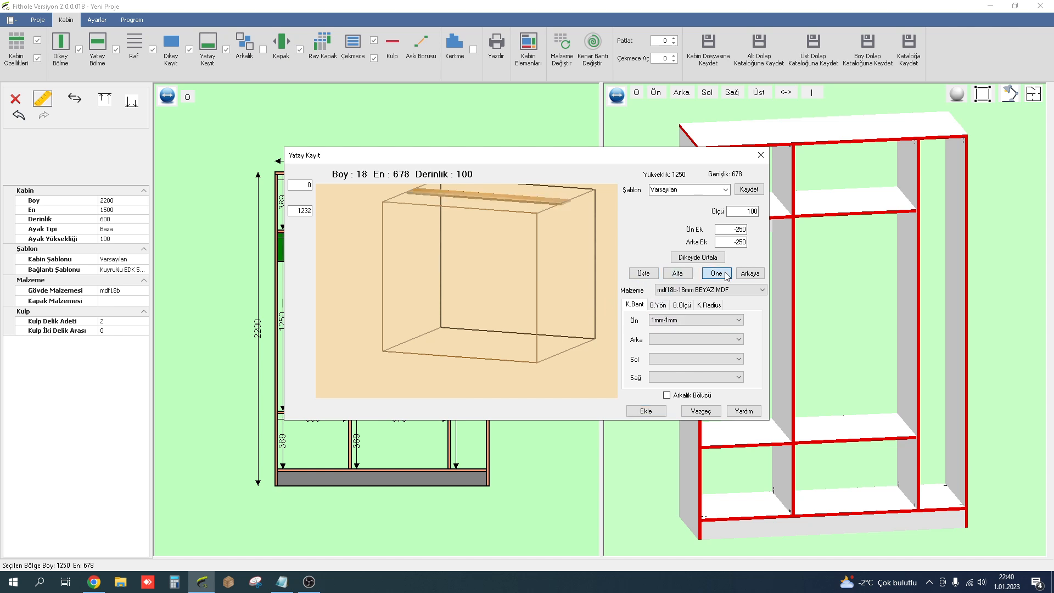
pyautogui.click(646, 411)
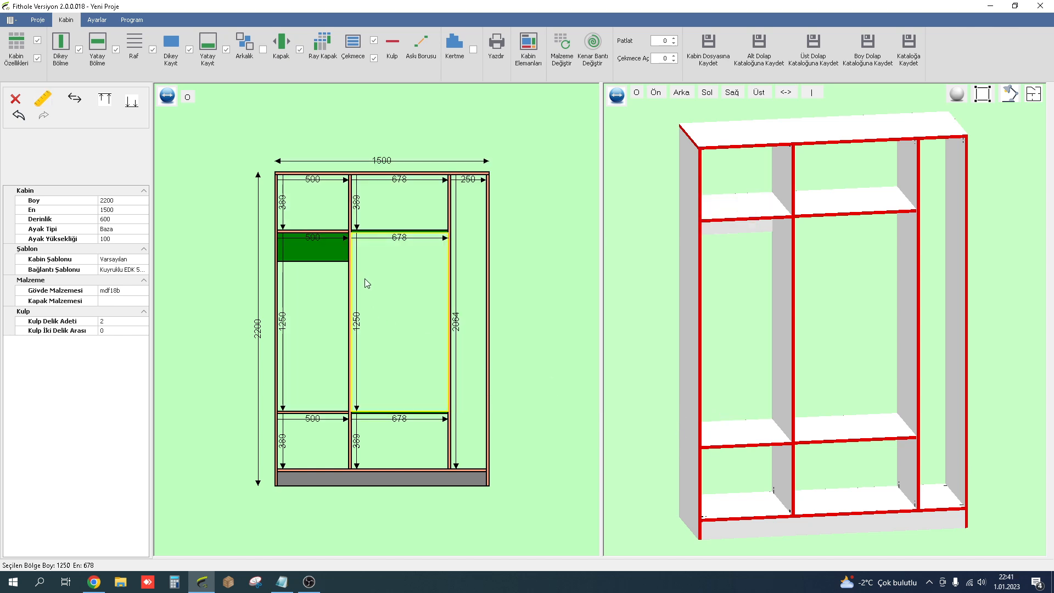
# Add another horizontal rail centred in the middle section's central compartment.
pyautogui.click(206, 47)
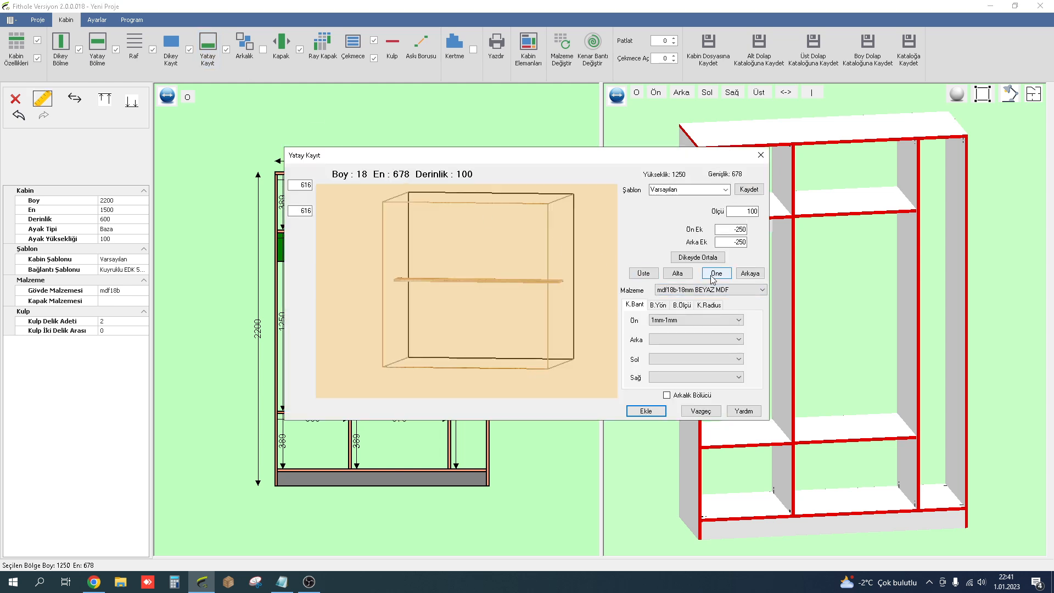
pyautogui.click(646, 411)
pyautogui.moveTo(839, 330); pyautogui.dragTo(650, 341)
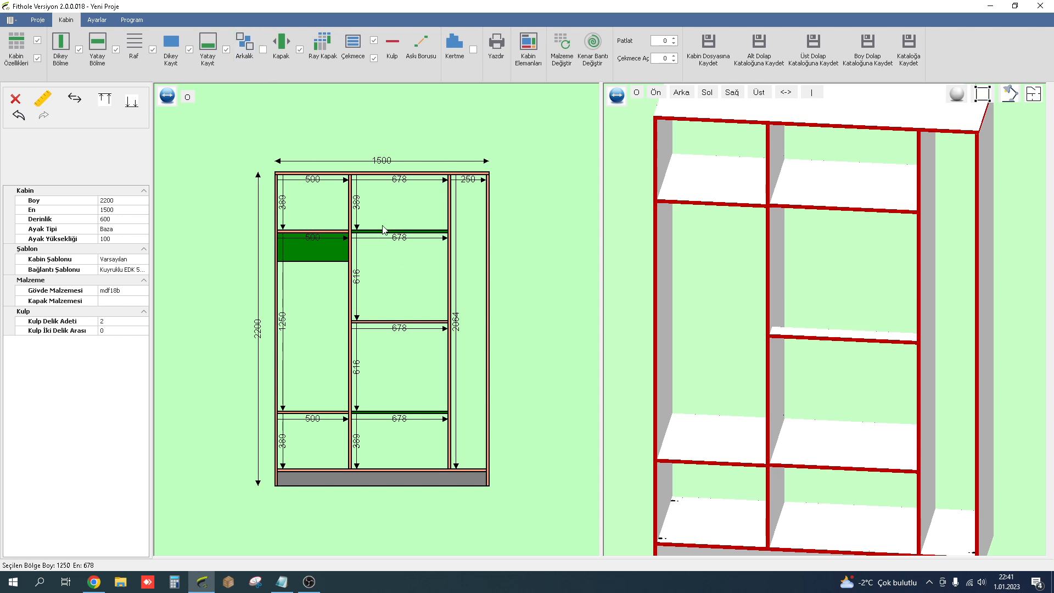
# Select the whole left section and add a back panel to it.
pyautogui.click(401, 205)
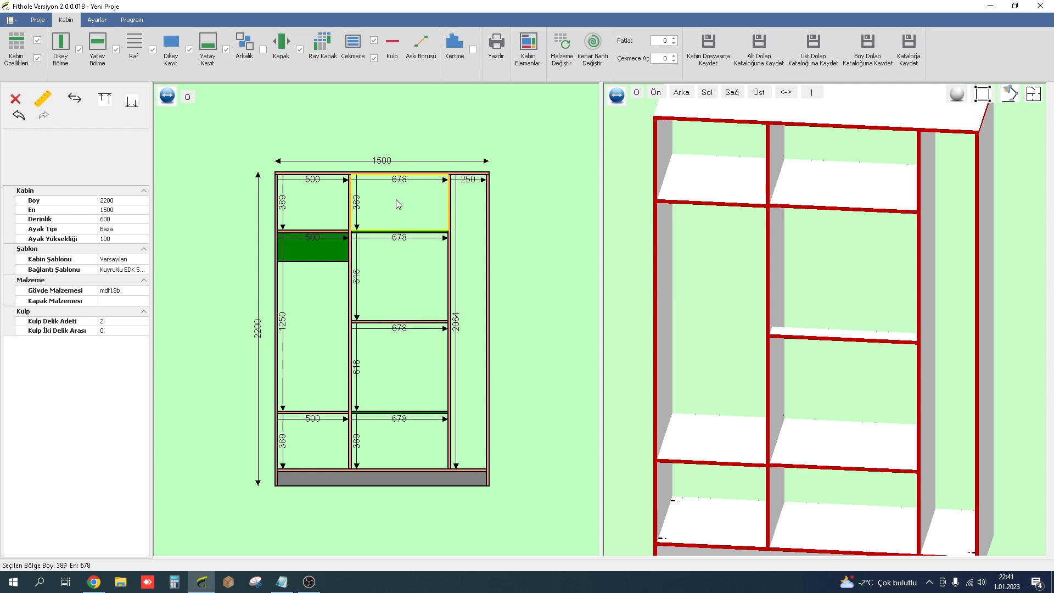
pyautogui.press('Right')
pyautogui.press('Down')
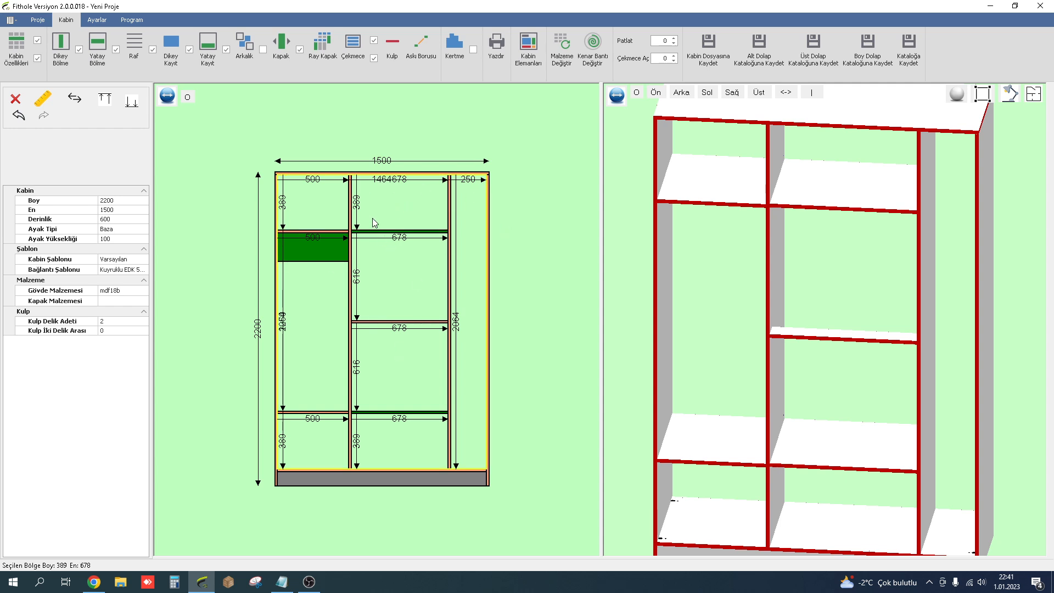
pyautogui.click(535, 226)
pyautogui.click(323, 194)
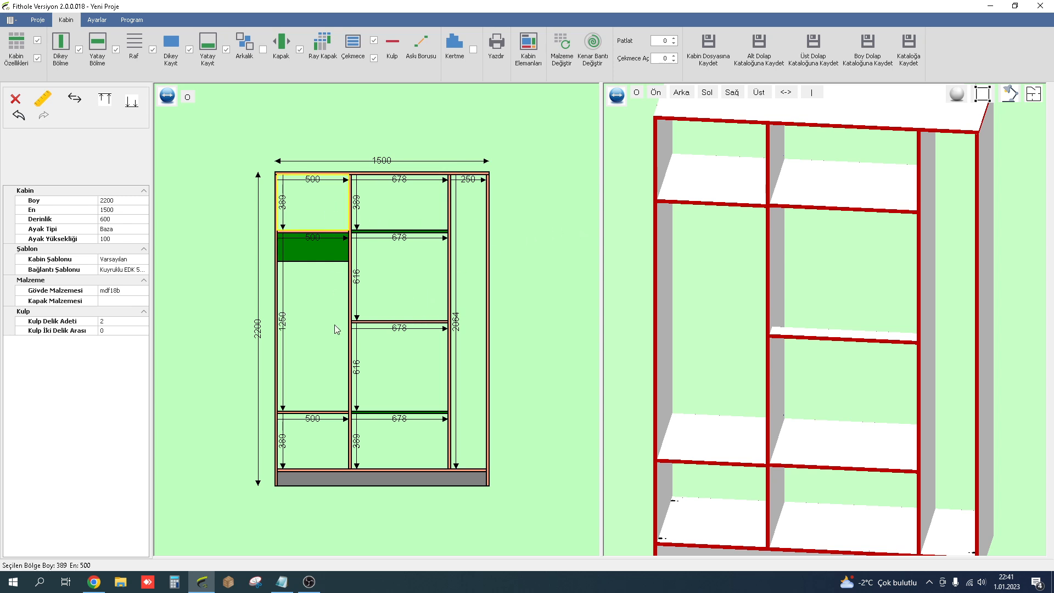
pyautogui.click(539, 186)
pyautogui.click(325, 196)
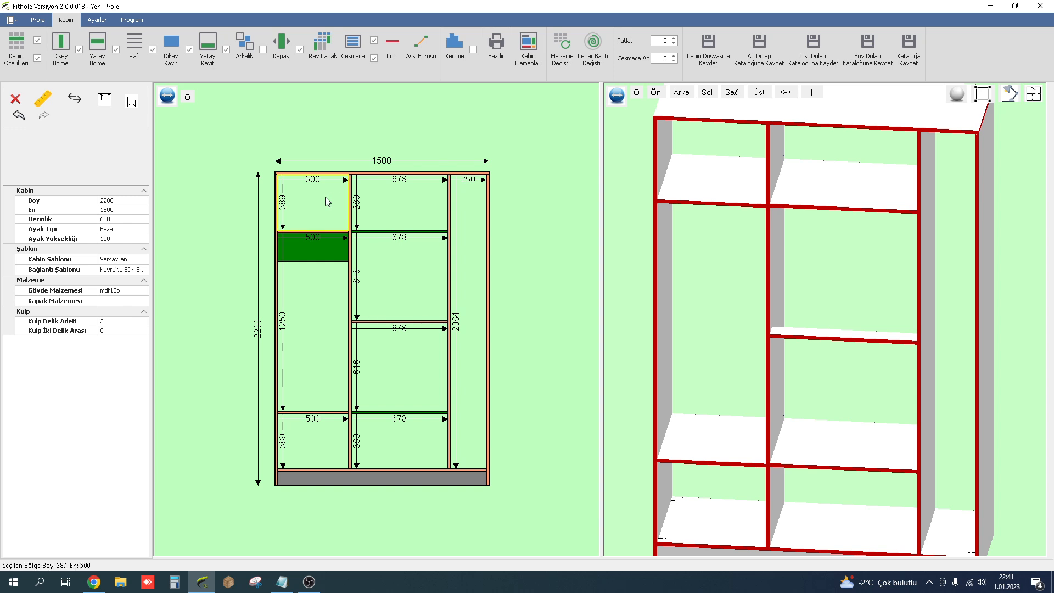
pyautogui.keyDown('shift'); pyautogui.click(318, 445); pyautogui.keyUp('shift')
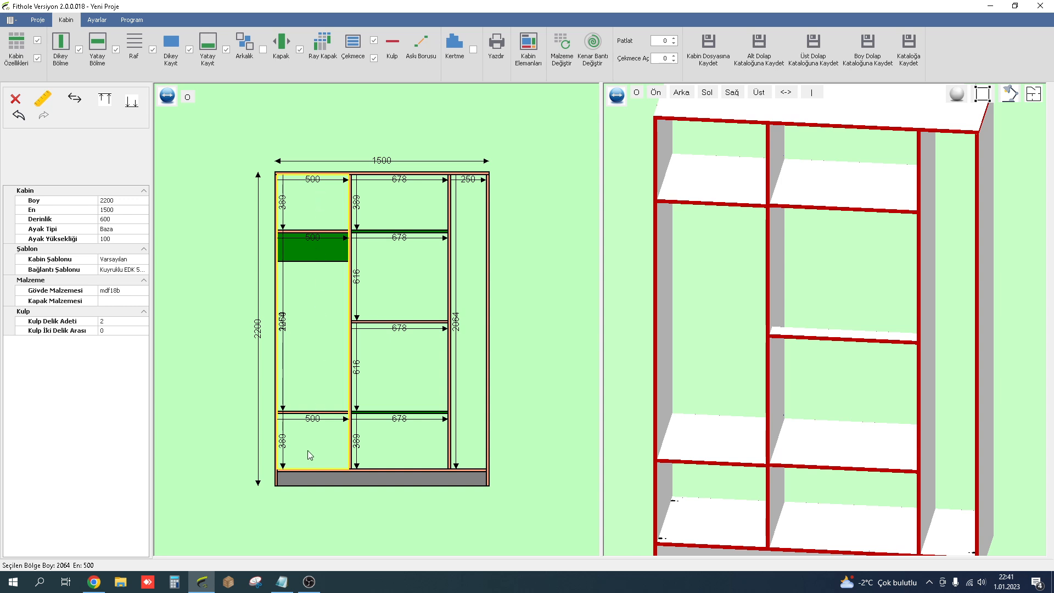
pyautogui.click(244, 44)
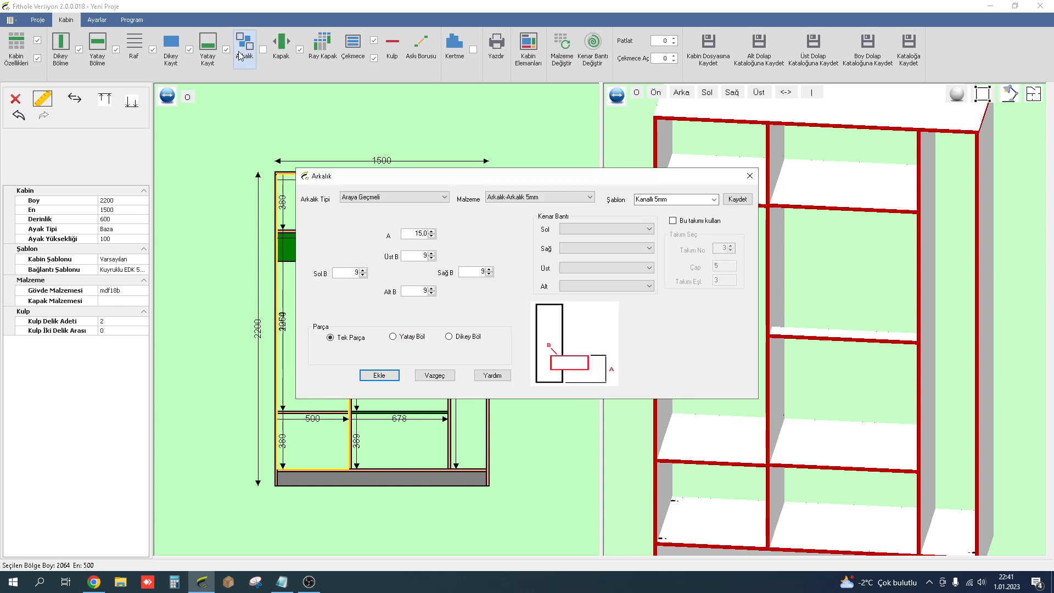
pyautogui.click(414, 339)
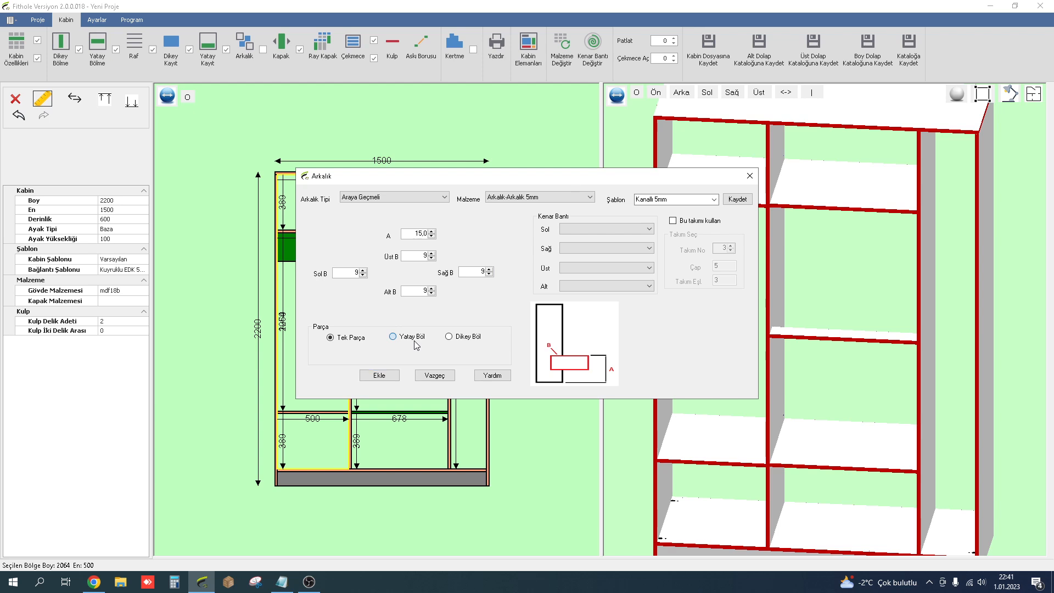
pyautogui.click(385, 375)
pyautogui.moveTo(656, 296); pyautogui.dragTo(689, 278, button='middle')
pyautogui.click(199, 309)
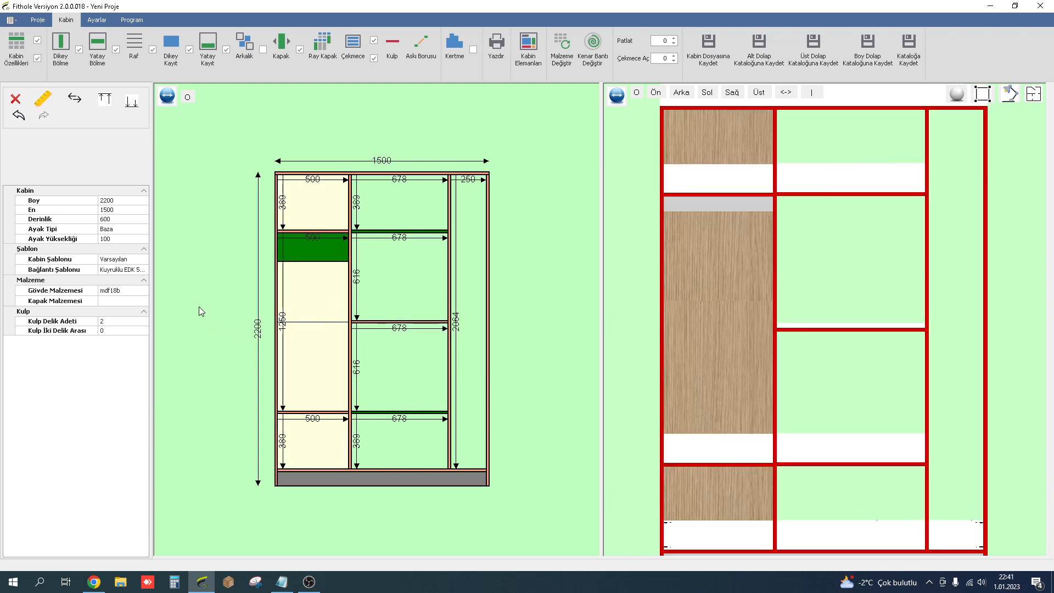
# Hide the dimensions and mark the left section's upper horizontal divider as a back panel divider.
pyautogui.click(43, 99)
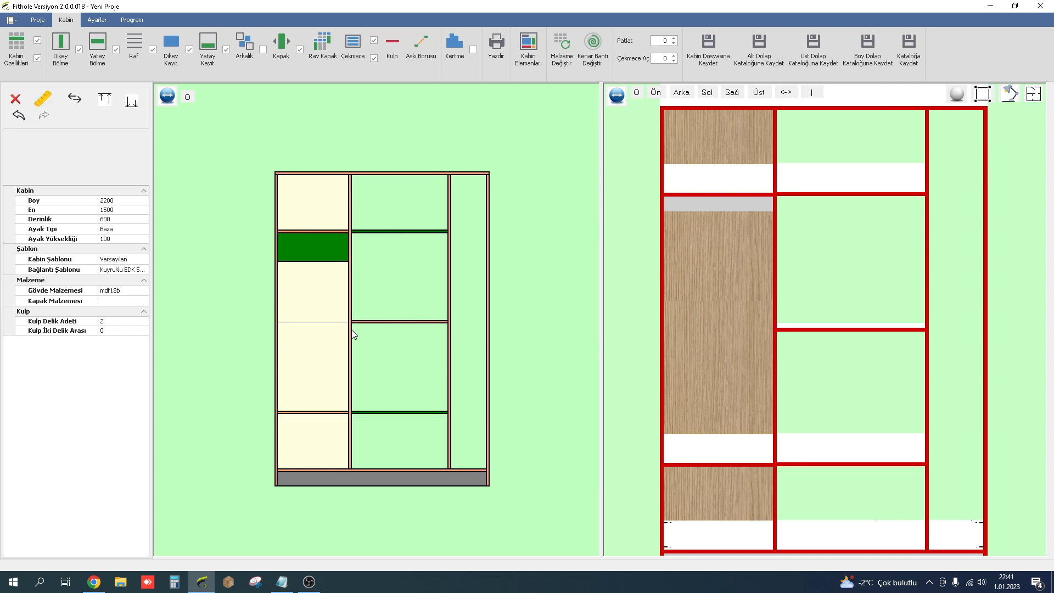
pyautogui.moveTo(330, 314); pyautogui.dragTo(286, 331)
pyautogui.click(327, 231)
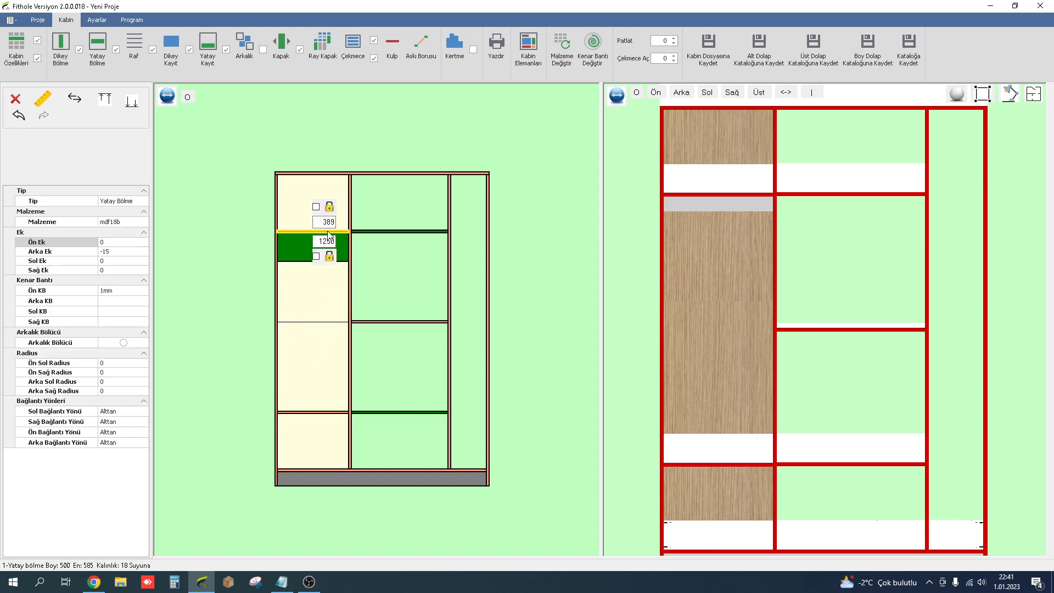
pyautogui.click(124, 344)
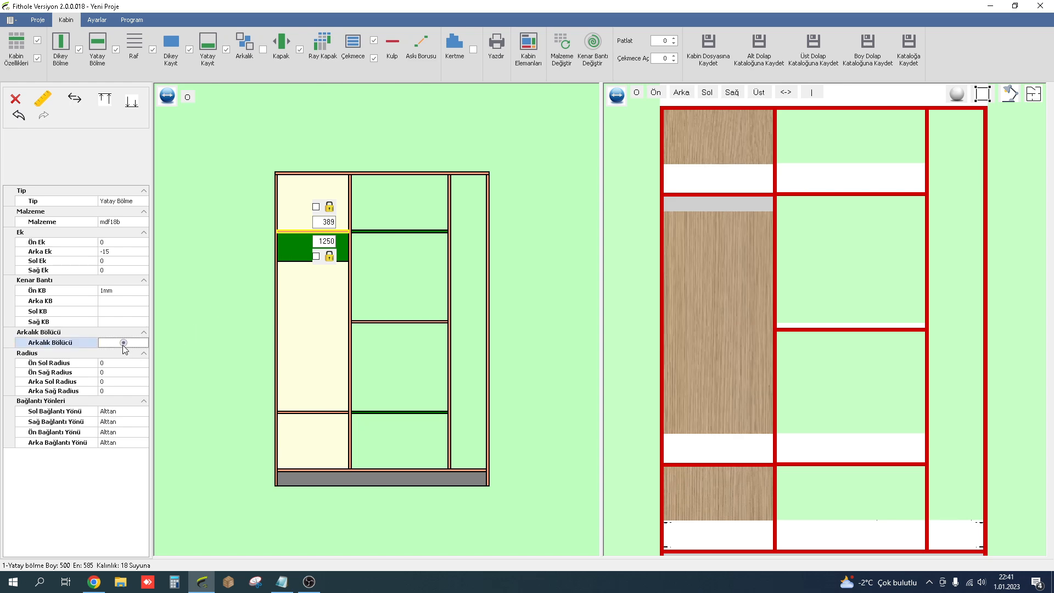
# Inspect the upper horizontal divider from the right side view, zoomed in.
pyautogui.click(732, 93)
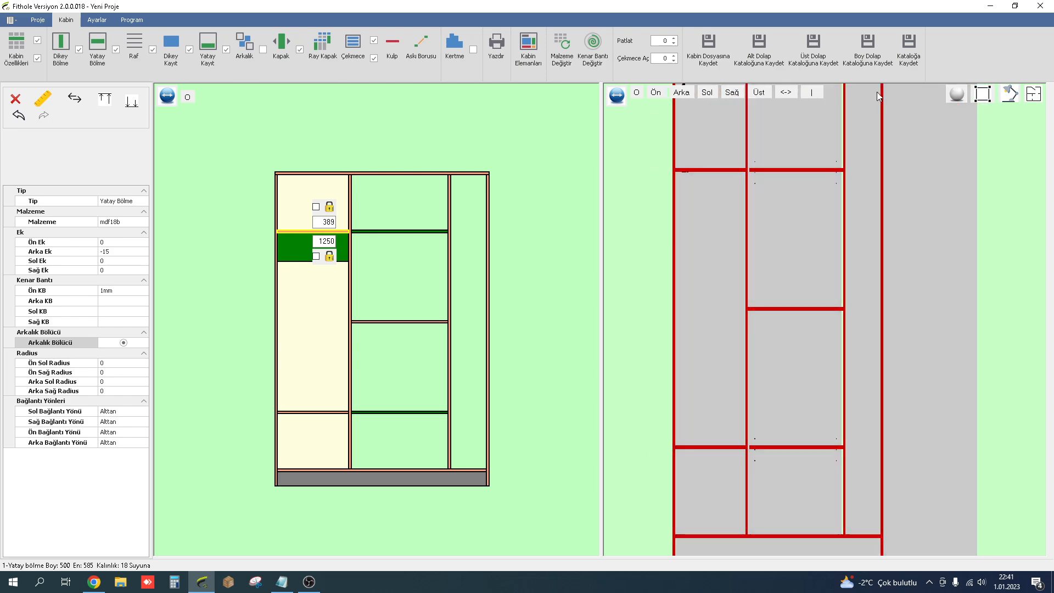
pyautogui.moveTo(939, 218); pyautogui.dragTo(937, 314, button='middle')
pyautogui.scroll(9, 937, 314)
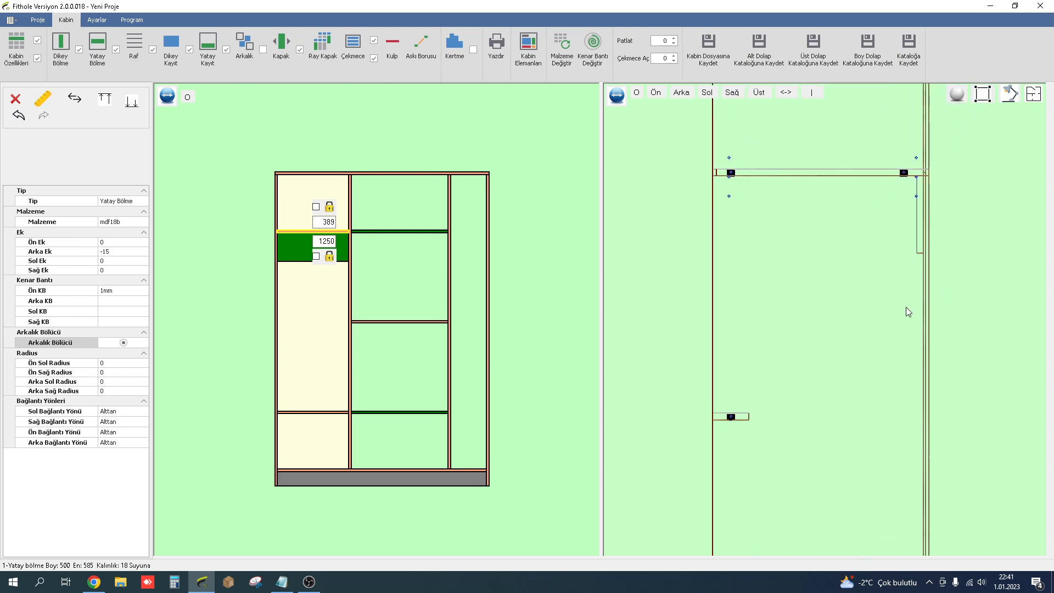
# Inspect the upper horizontal divider and the cabinet from several angles in the 3D view.
pyautogui.moveTo(787, 188); pyautogui.dragTo(713, 364, button='middle')
pyautogui.scroll(3, 921, 210)
pyautogui.moveTo(855, 266); pyautogui.dragTo(799, 379, button='middle')
pyautogui.click(558, 350)
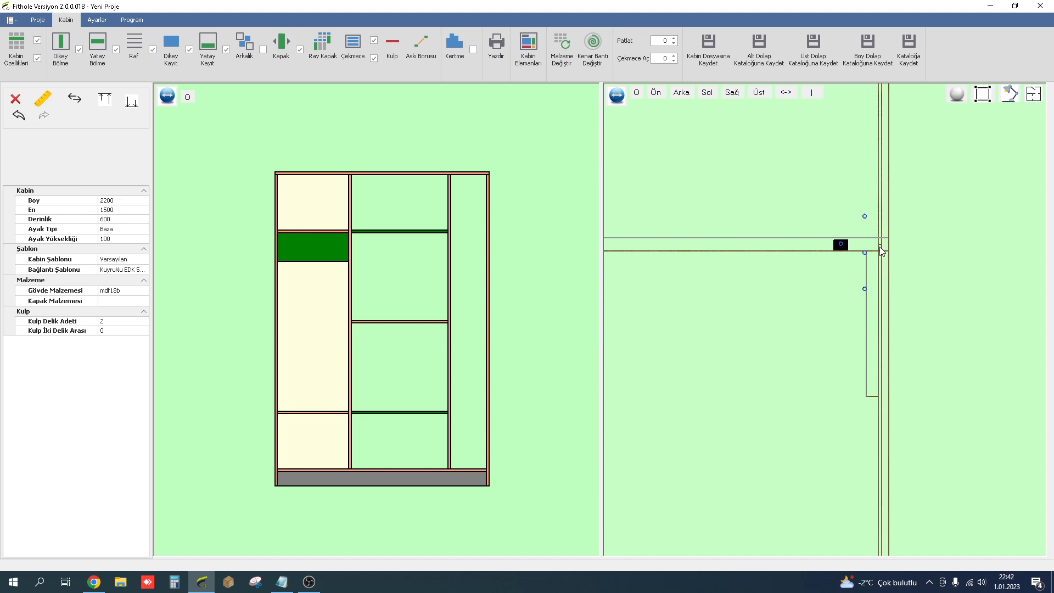
pyautogui.moveTo(882, 245); pyautogui.dragTo(882, 256, button='middle')
pyautogui.click(982, 95)
pyautogui.moveTo(968, 189); pyautogui.dragTo(668, 320, button='middle')
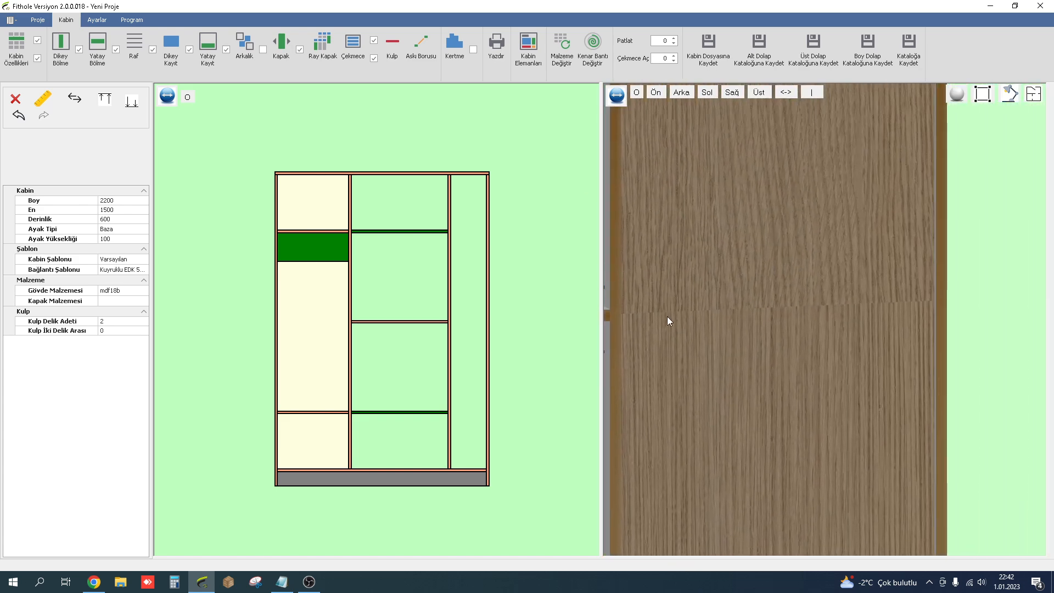
pyautogui.scroll(-4, 921, 304)
pyautogui.moveTo(637, 130); pyautogui.dragTo(808, 214, button='middle')
pyautogui.scroll(-5, 811, 219)
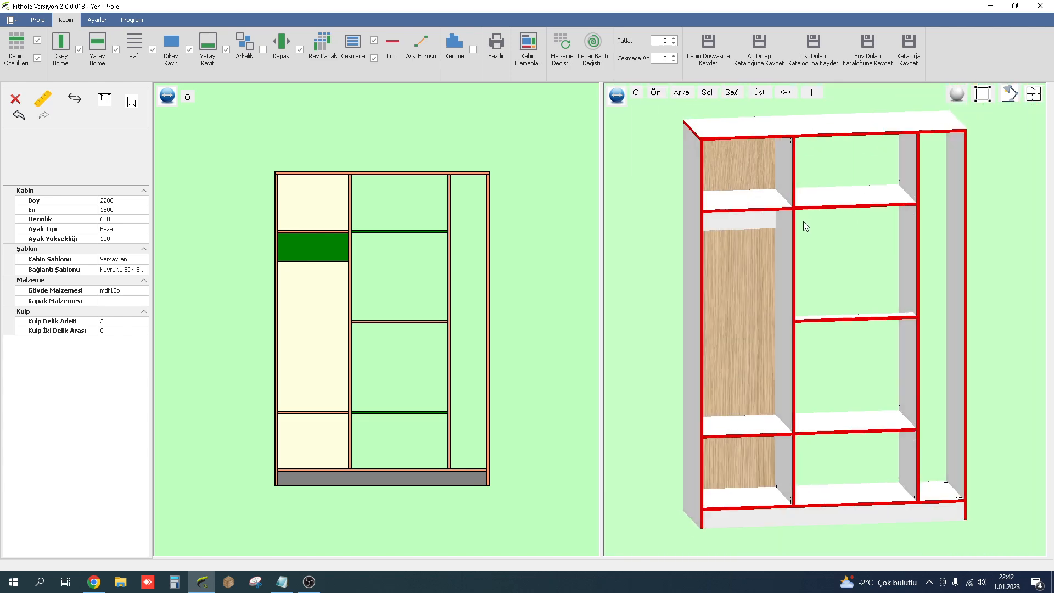
# Select the middle and right sections together and add a back panel to them.
pyautogui.click(423, 198)
pyautogui.keyDown('shift'); pyautogui.click(468, 414); pyautogui.keyUp('shift')
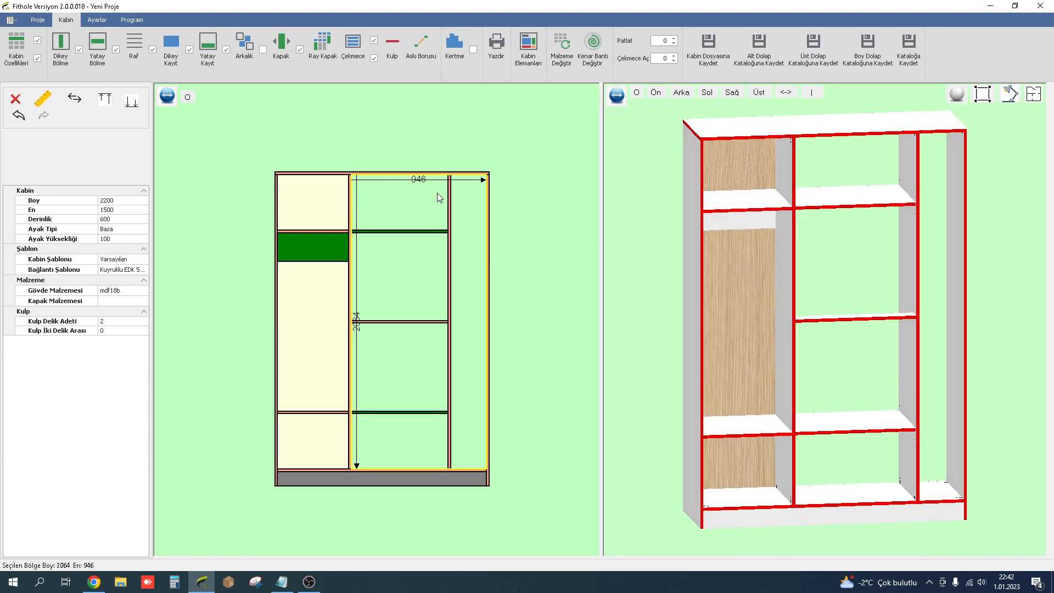
pyautogui.click(244, 45)
pyautogui.click(449, 337)
pyautogui.click(394, 375)
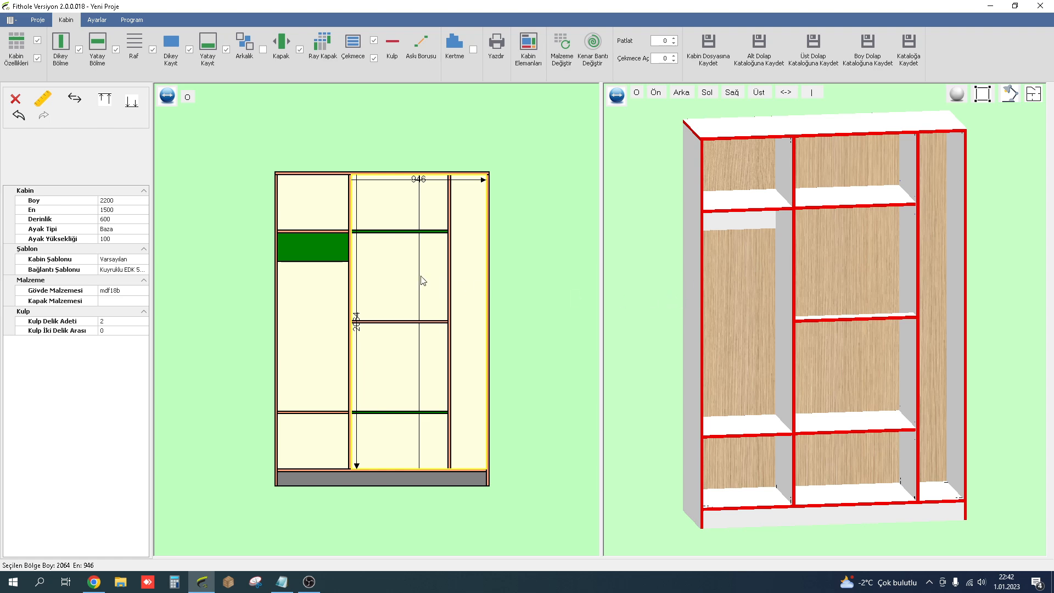
# Mark the vertical divider between the middle and right sections as a back panel divider.
pyautogui.click(440, 277)
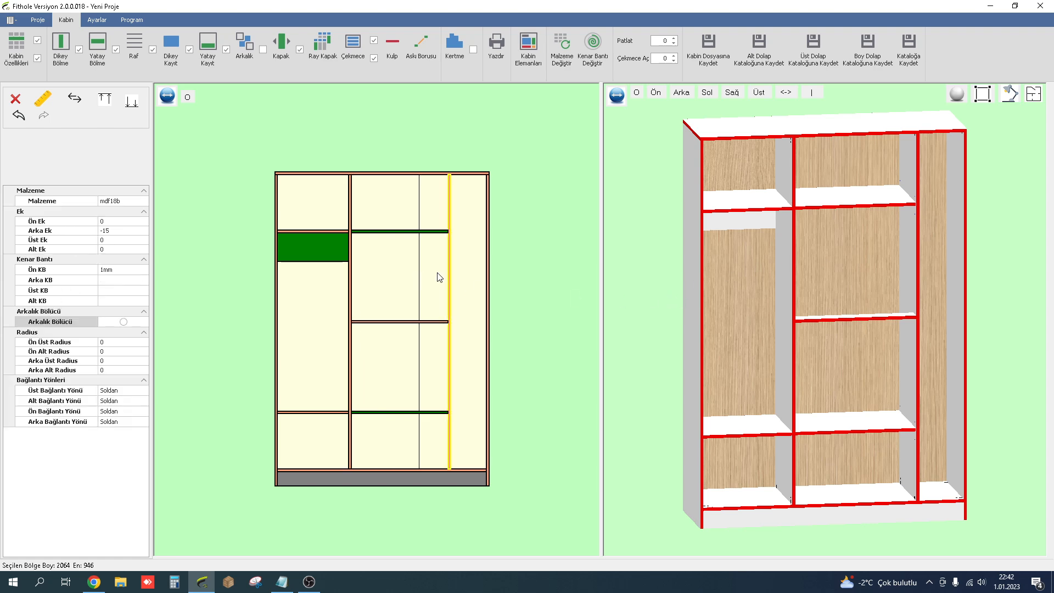
pyautogui.click(125, 324)
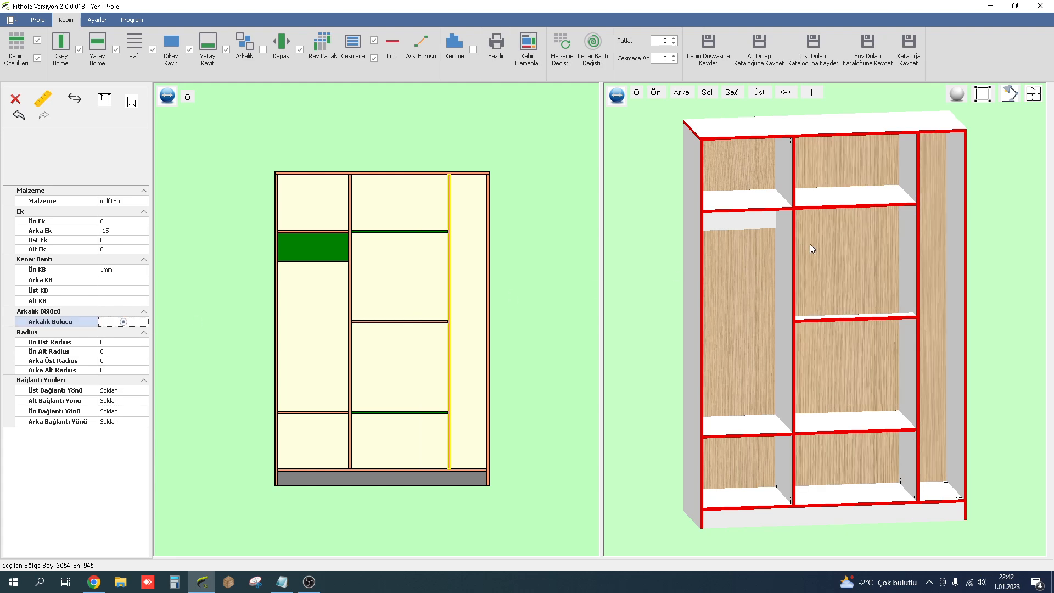
# Inspect the top of the cabinet in the top view, zoomed in.
pyautogui.moveTo(904, 241); pyautogui.dragTo(770, 283, button='middle')
pyautogui.click(759, 95)
pyautogui.click(980, 99)
pyautogui.scroll(3, 881, 307)
pyautogui.scroll(5, 881, 311)
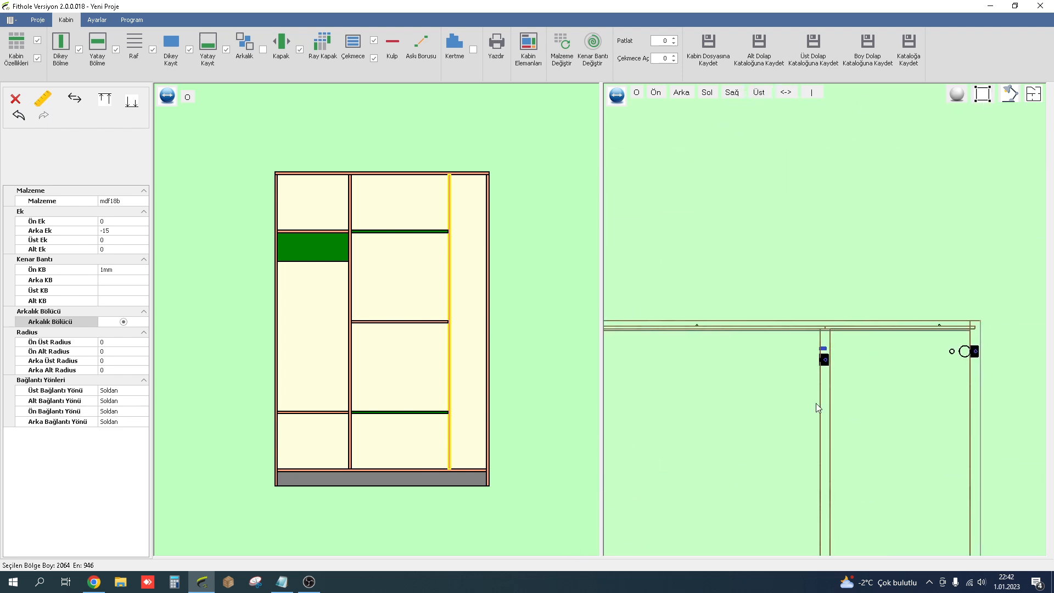
pyautogui.click(539, 273)
pyautogui.scroll(-4, 867, 255)
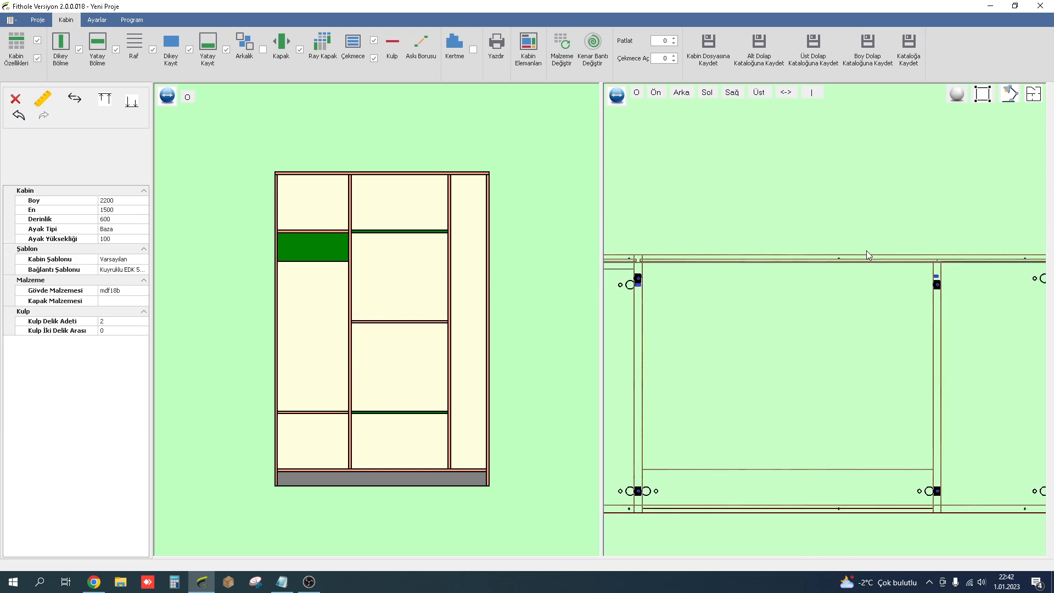
# Turn the vertical divider's back panel divider option off and back on.
pyautogui.click(450, 278)
pyautogui.click(123, 323)
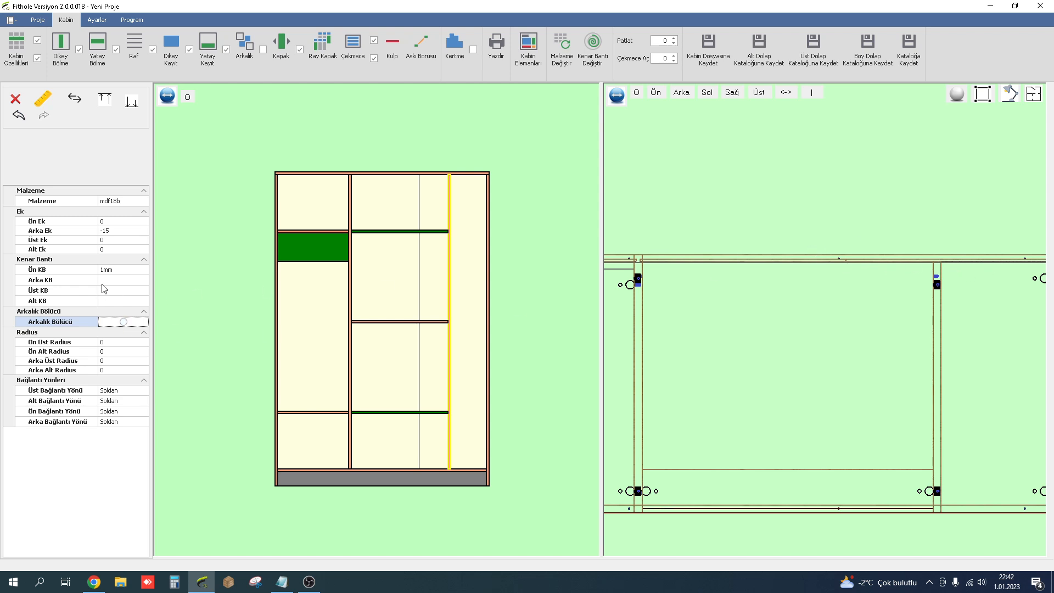
pyautogui.click(123, 323)
# Orbit and zoom the 3D view to inspect the back panels and dividers in wireframe.
pyautogui.scroll(-2, 817, 386)
pyautogui.moveTo(816, 386); pyautogui.dragTo(879, 291, button='middle')
pyautogui.moveTo(826, 258); pyautogui.dragTo(812, 317)
pyautogui.scroll(-1, 815, 330)
pyautogui.moveTo(816, 349); pyautogui.dragTo(821, 434, button='middle')
pyautogui.moveTo(822, 434); pyautogui.dragTo(819, 335)
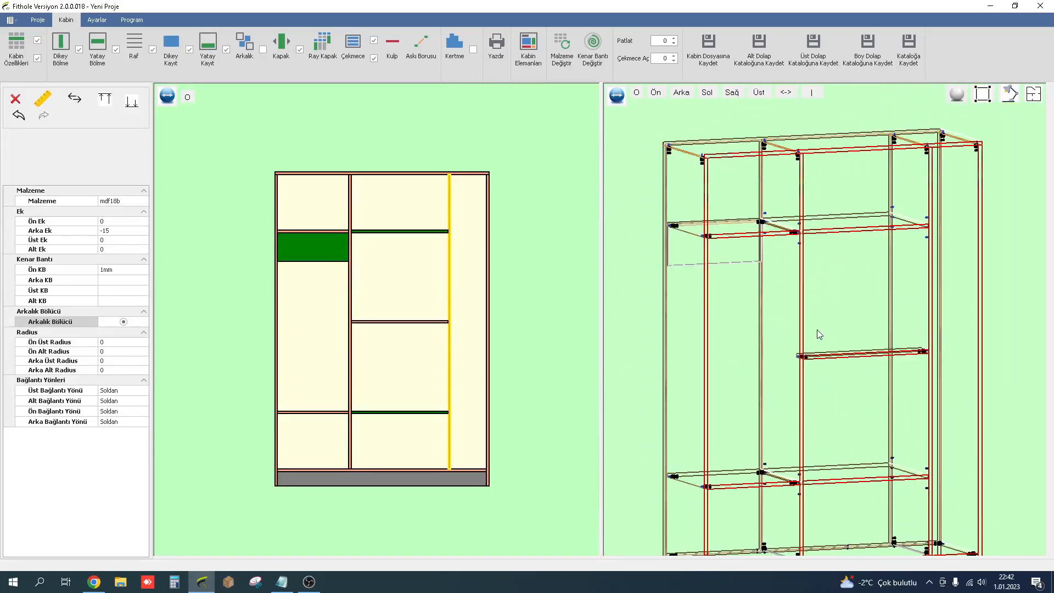
pyautogui.scroll(-1, 818, 384)
pyautogui.moveTo(819, 431); pyautogui.dragTo(818, 364, button='middle')
pyautogui.scroll(-1, 818, 363)
pyautogui.click(982, 93)
pyautogui.moveTo(748, 259); pyautogui.dragTo(729, 284)
pyautogui.moveTo(728, 284); pyautogui.dragTo(730, 310, button='middle')
# Select compartments of the middle section and inspect the back panels in the 3D view.
pyautogui.click(417, 281)
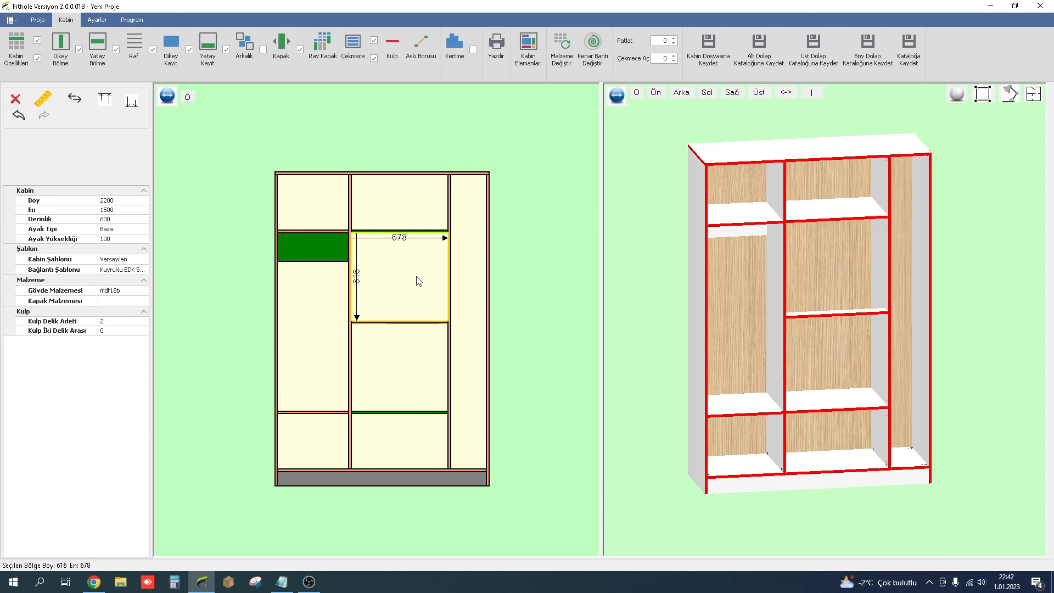
pyautogui.click(494, 276)
pyautogui.click(364, 290)
pyautogui.click(411, 306)
pyautogui.click(401, 289)
pyautogui.moveTo(693, 283); pyautogui.dragTo(622, 282, button='middle')
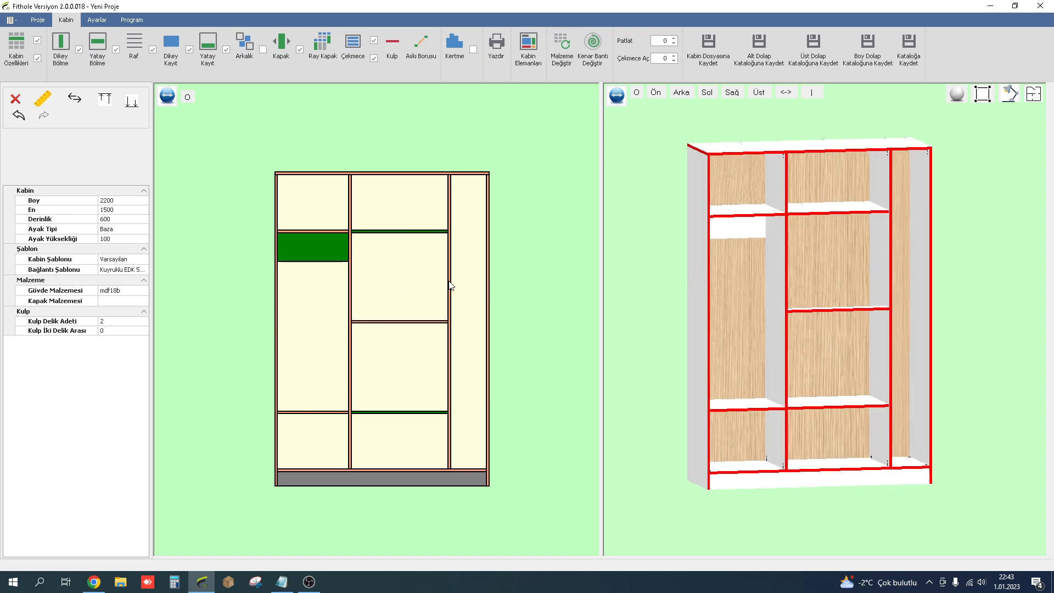
pyautogui.click(401, 272)
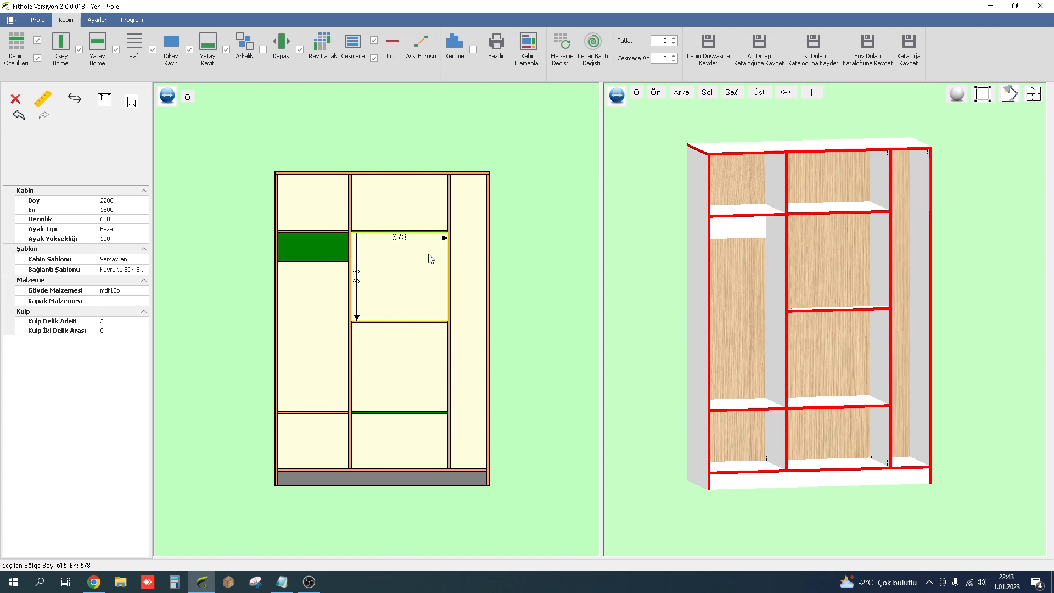
pyautogui.click(576, 260)
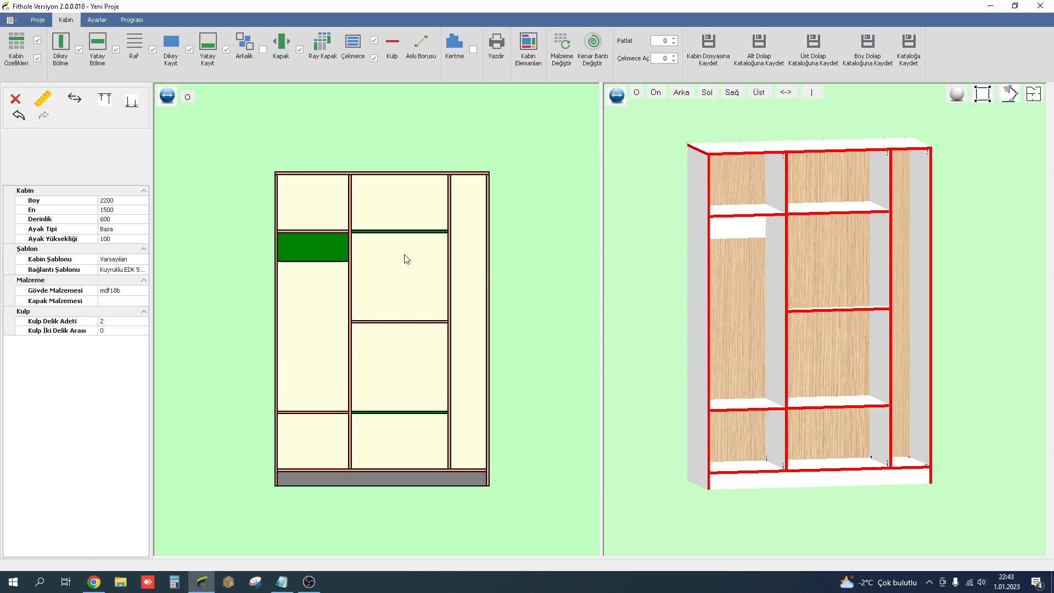
pyautogui.moveTo(739, 264); pyautogui.dragTo(662, 260, button='middle')
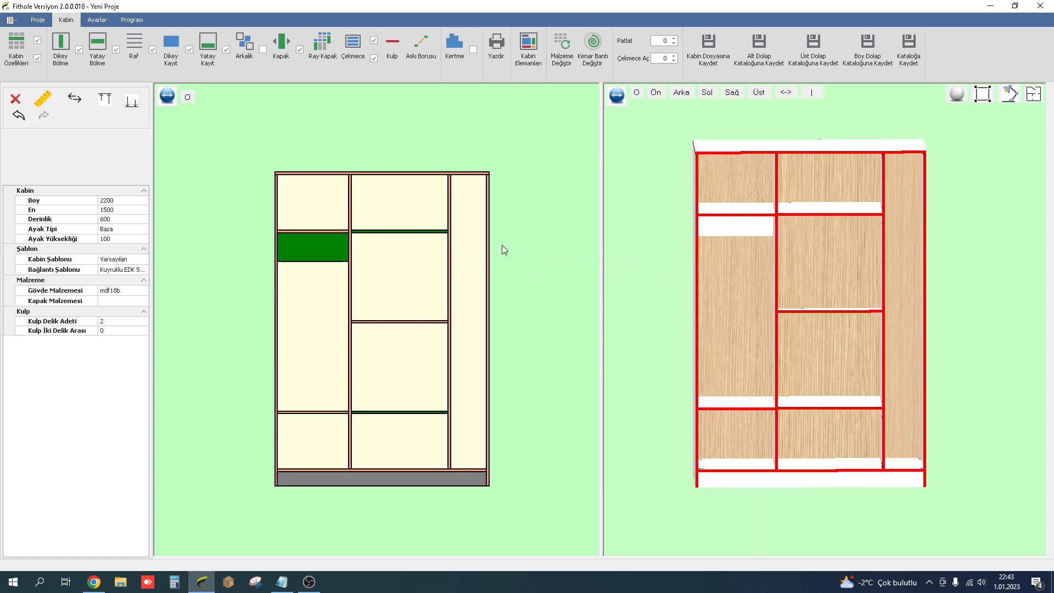
pyautogui.moveTo(738, 261); pyautogui.dragTo(799, 265, button='middle')
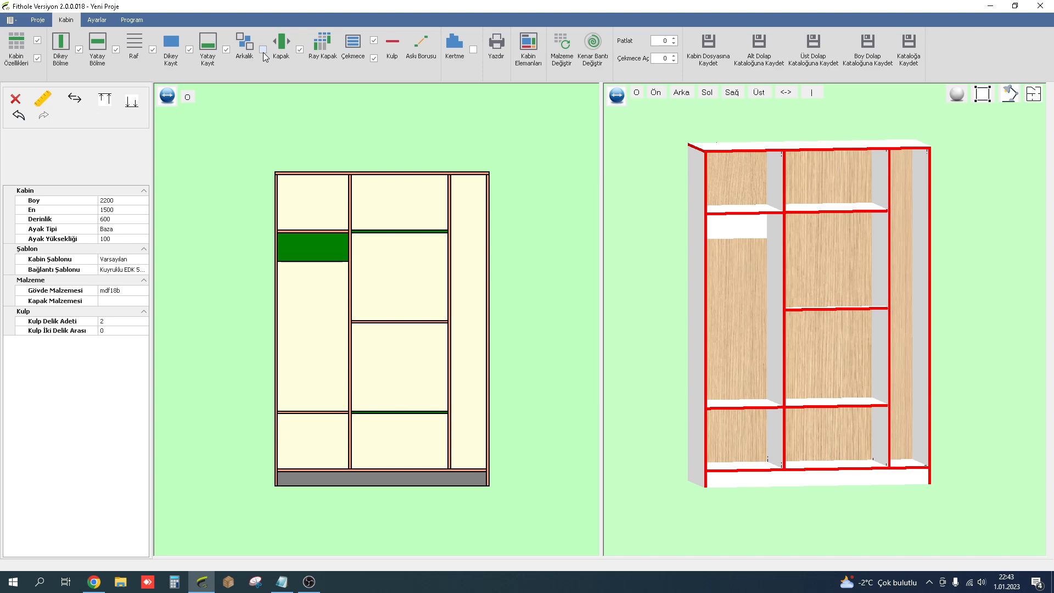
# Inspect the middle section's back panel properties in the transparent 3D view.
pyautogui.click(393, 211)
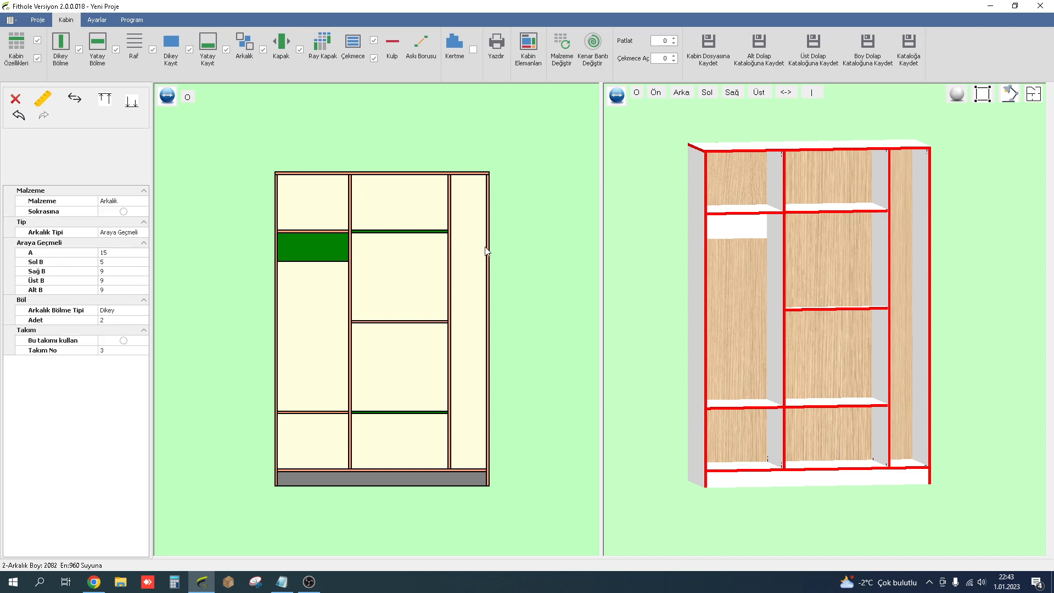
pyautogui.click(985, 95)
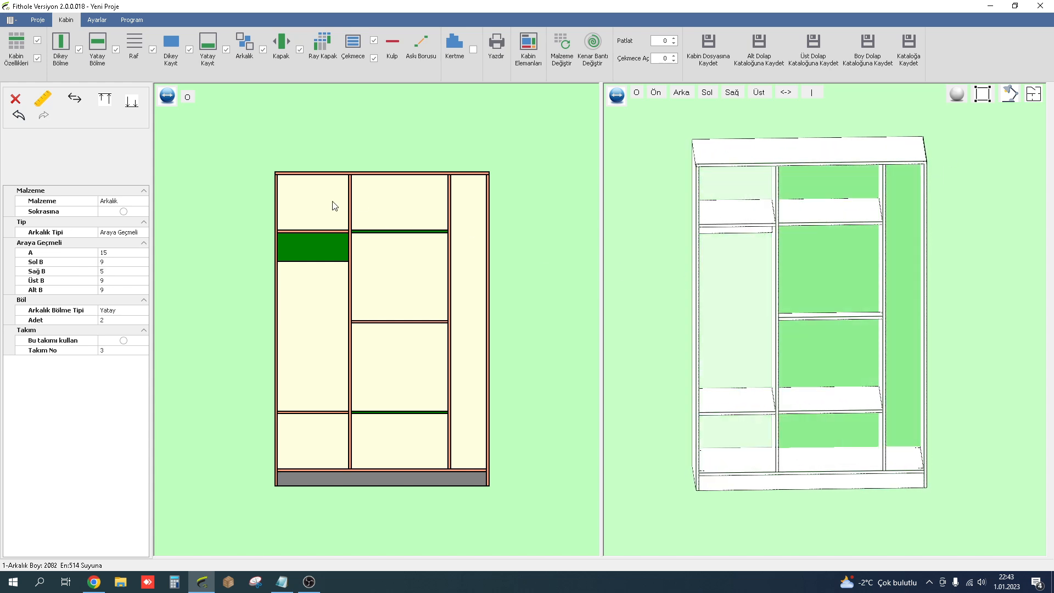
pyautogui.click(263, 49)
pyautogui.click(384, 206)
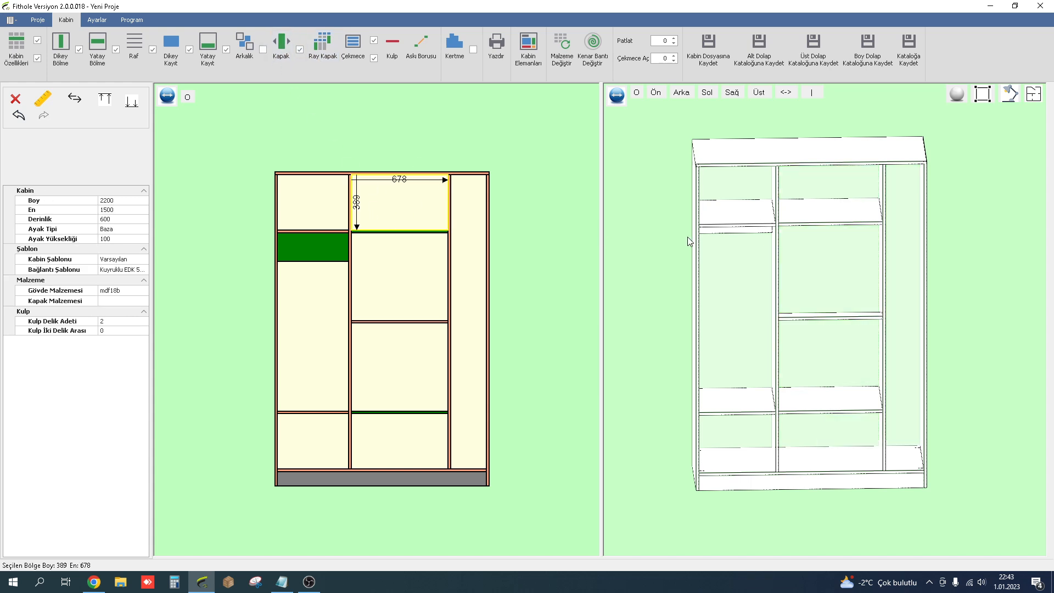
pyautogui.click(263, 50)
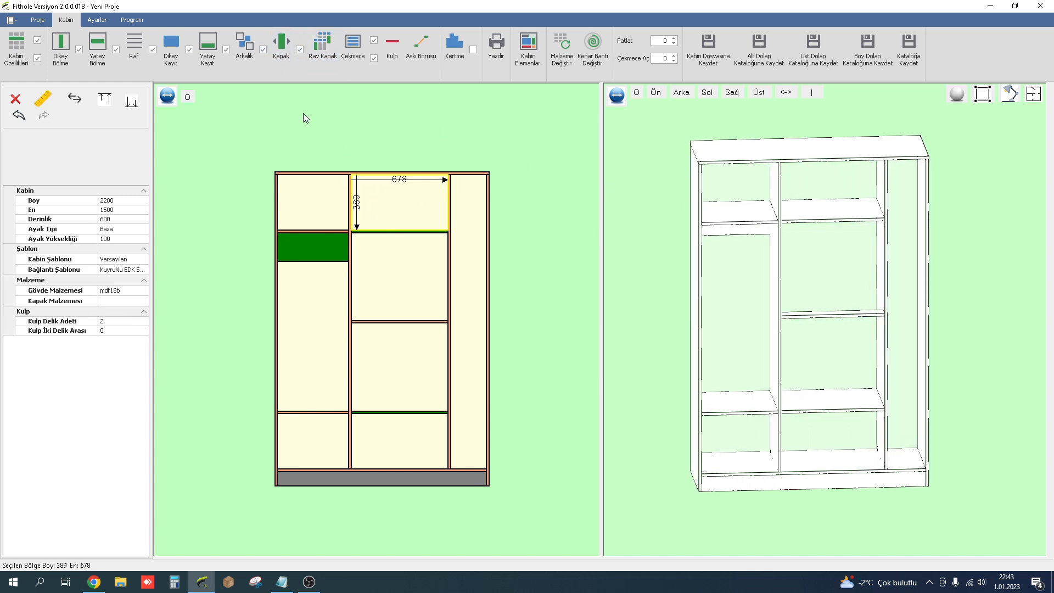
# Delete the back panel covering the middle and right sections.
pyautogui.click(400, 206)
pyautogui.rightClick(403, 196)
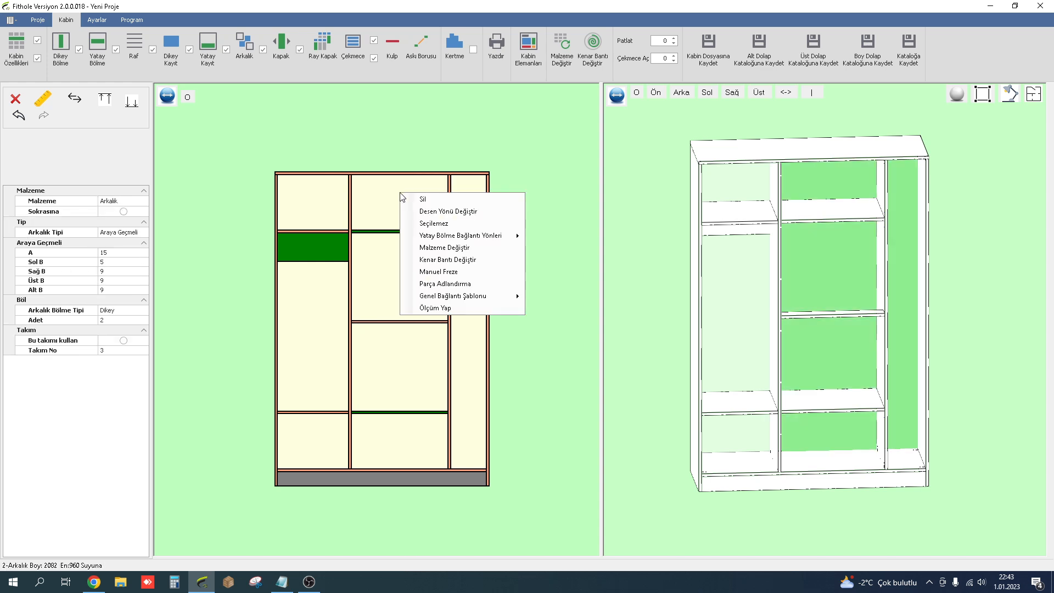
pyautogui.click(473, 212)
pyautogui.click(958, 93)
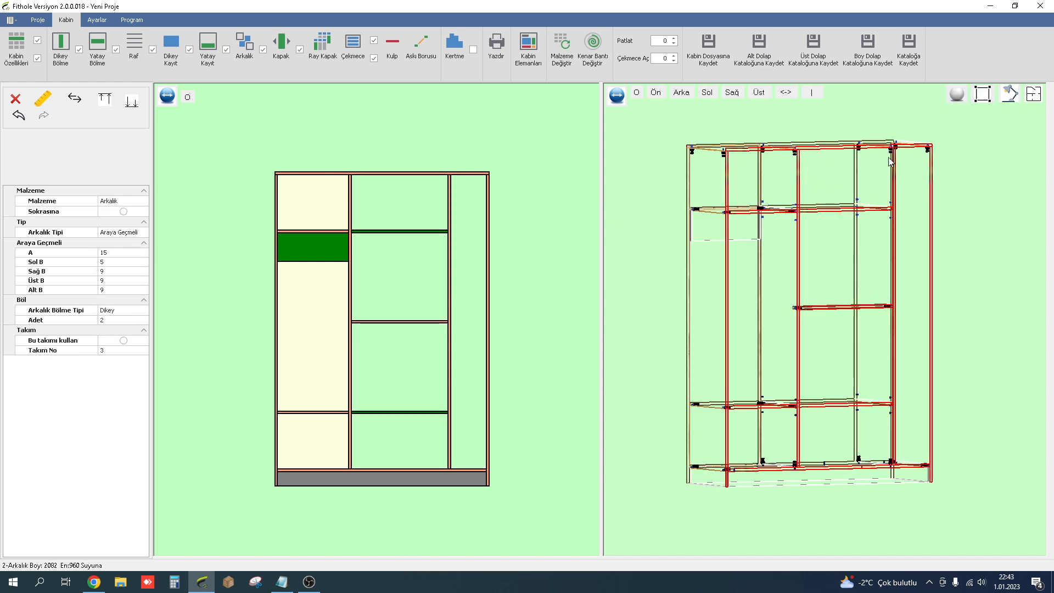
pyautogui.click(983, 94)
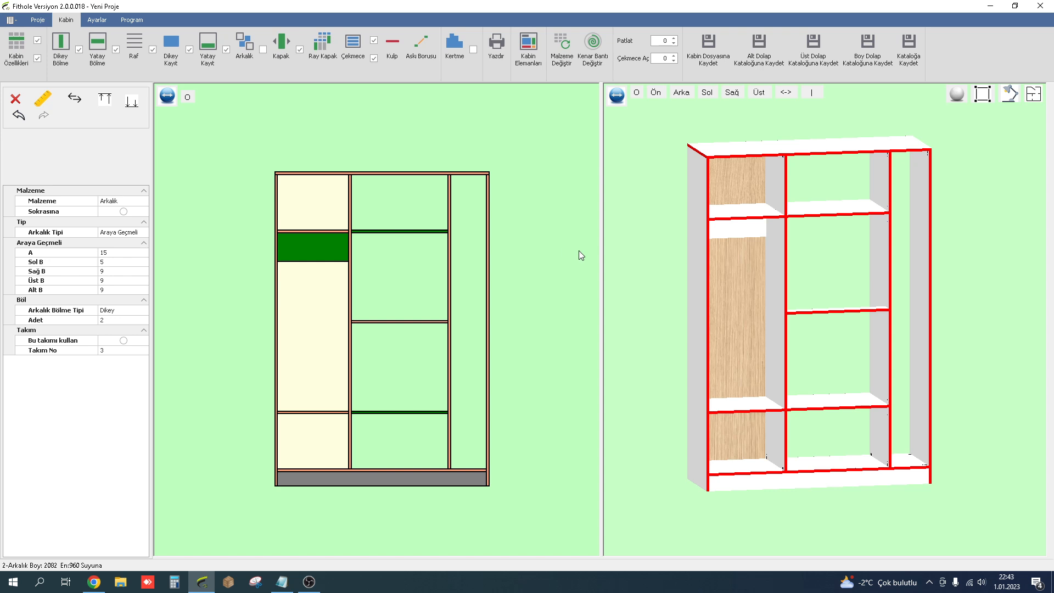
# Select the whole left section and add a standard door with mdf18b-18mm BEYAZ MDF material.
pyautogui.click(332, 206)
pyautogui.keyDown('shift'); pyautogui.click(323, 460); pyautogui.keyUp('shift')
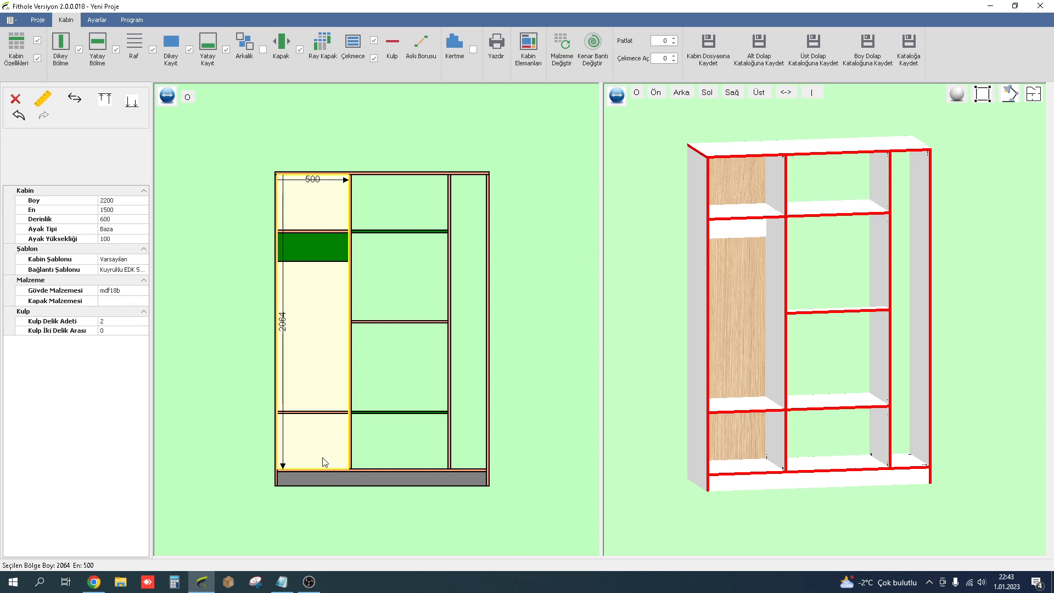
pyautogui.click(281, 48)
pyautogui.click(328, 212)
pyautogui.keyDown('shift'); pyautogui.click(297, 453); pyautogui.keyUp('shift')
pyautogui.click(286, 53)
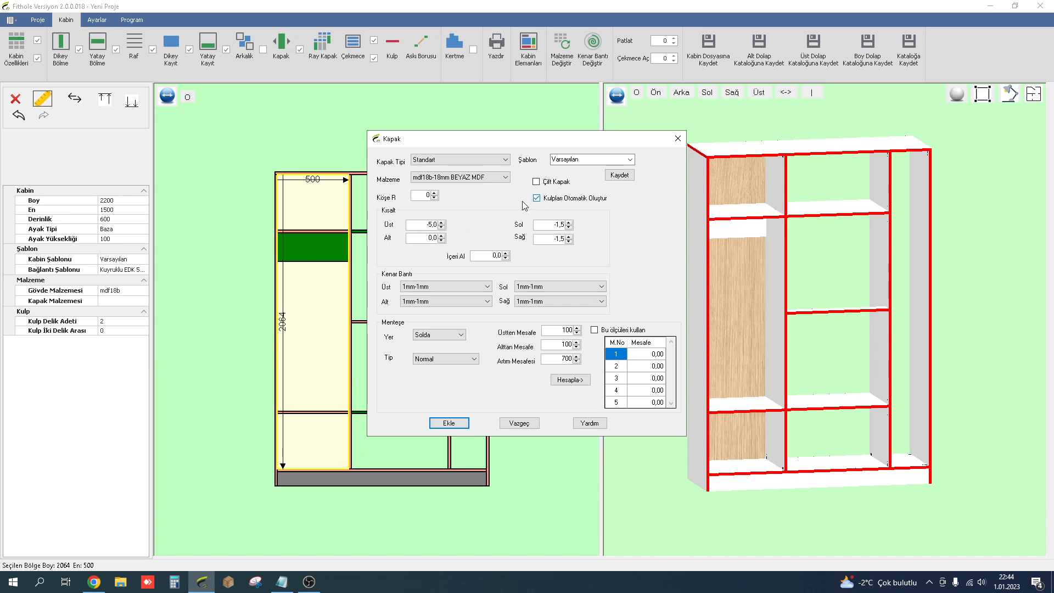
pyautogui.click(448, 423)
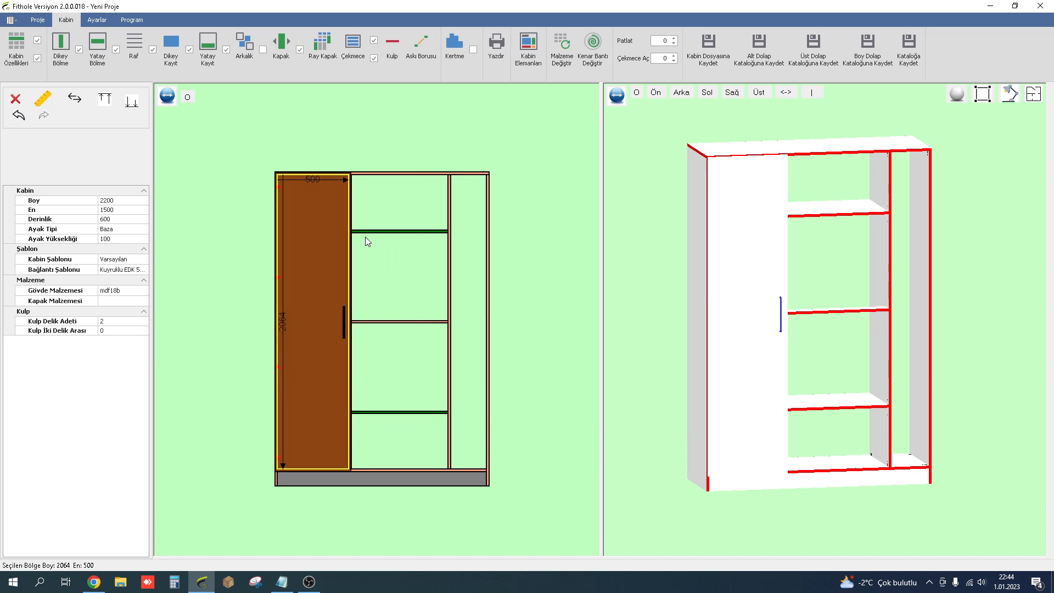
# Select the whole middle section and add a double door to it.
pyautogui.click(380, 200)
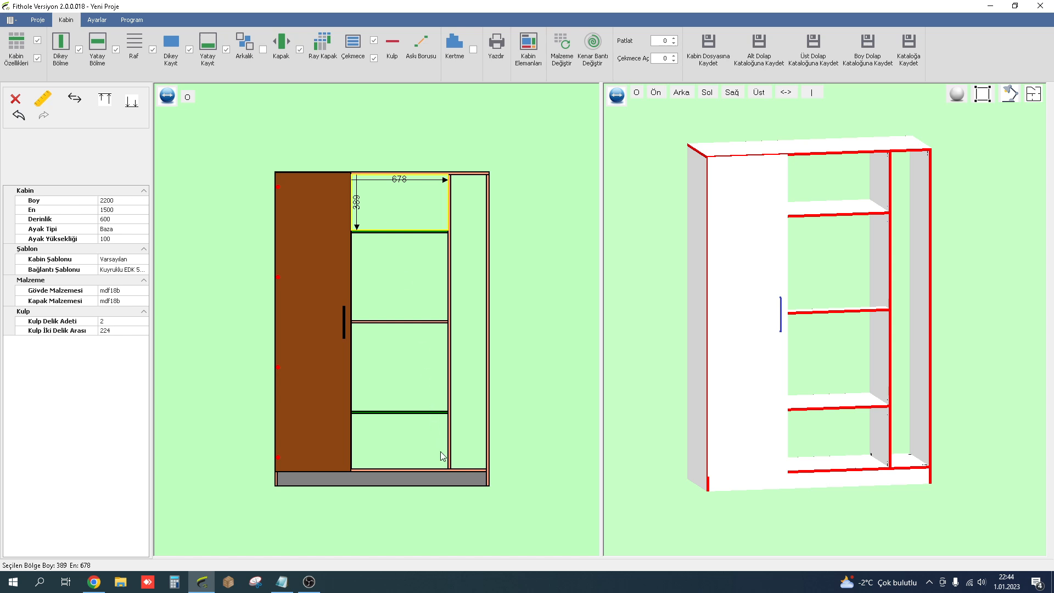
pyautogui.keyDown('shift'); pyautogui.click(423, 453); pyautogui.keyUp('shift')
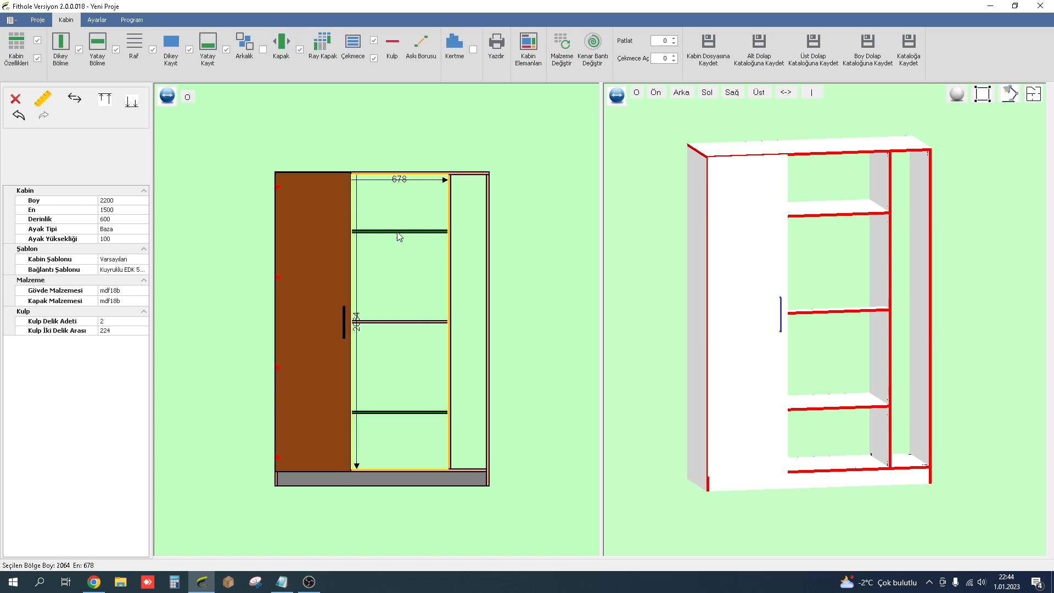
pyautogui.click(281, 43)
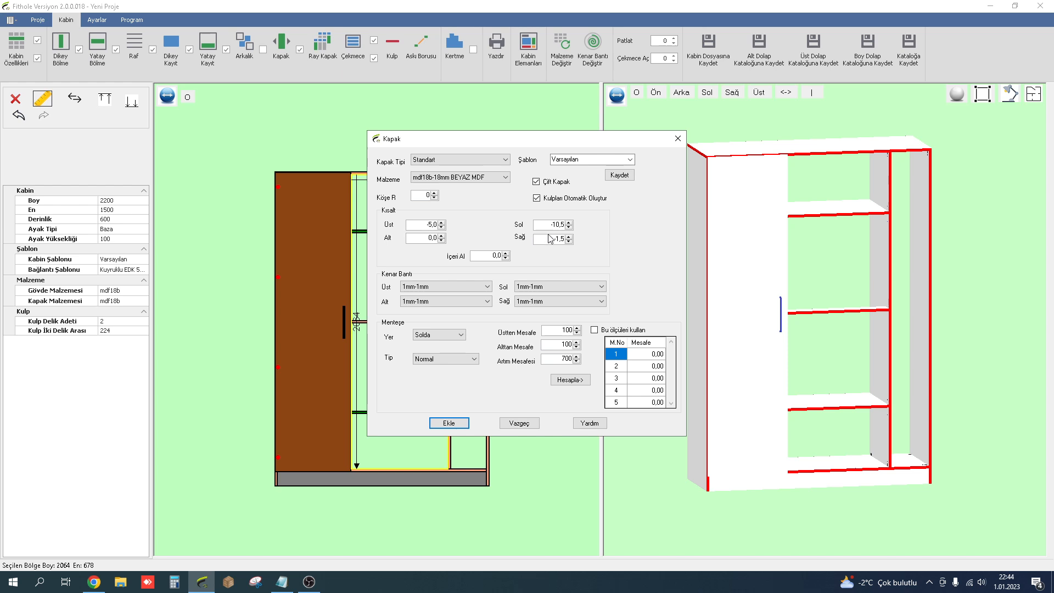
pyautogui.click(449, 426)
# Select the right section and add a door to it.
pyautogui.click(485, 404)
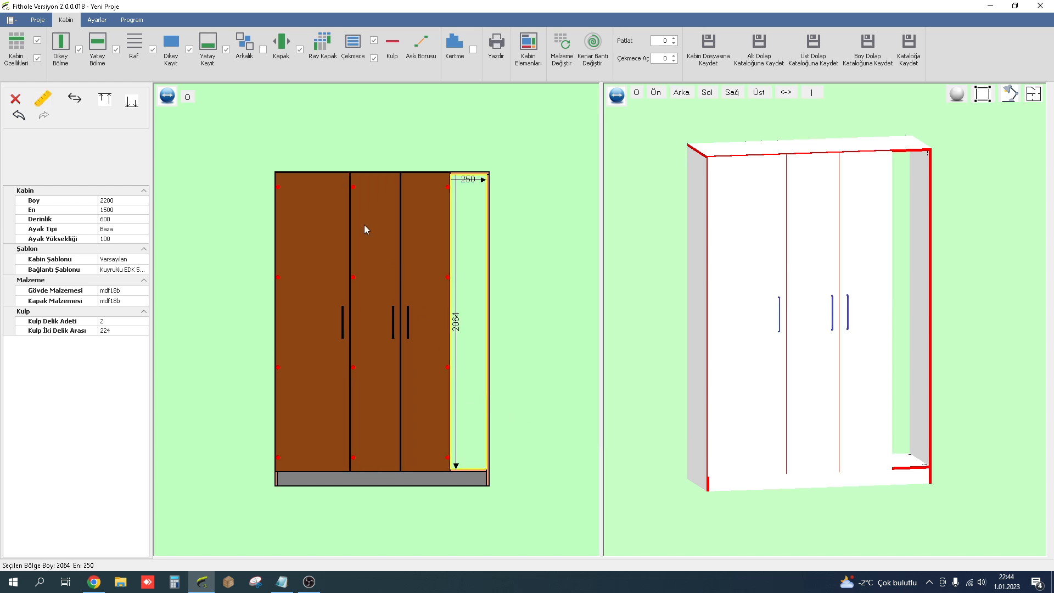
pyautogui.click(282, 43)
pyautogui.click(464, 423)
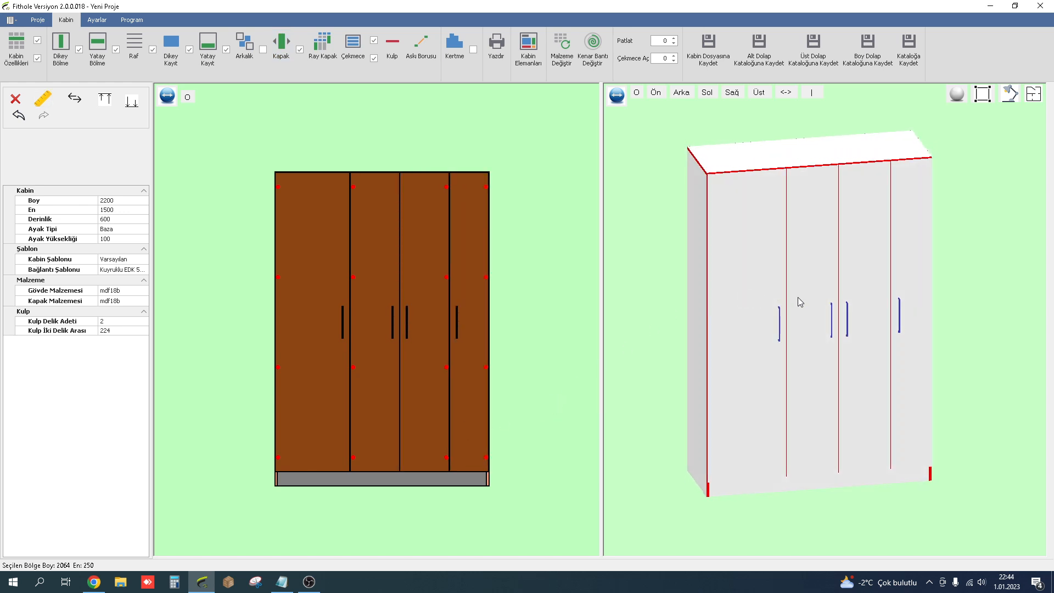
# Orbit the 3D view to inspect the cabinet with its doors.
pyautogui.scroll(3, 796, 298)
pyautogui.scroll(-2, 878, 171)
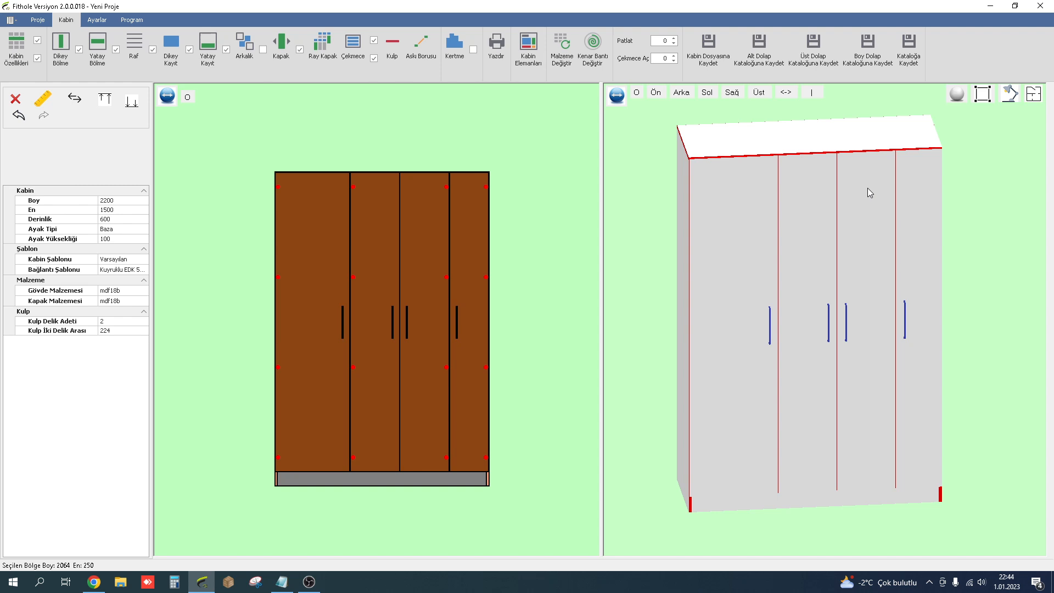
pyautogui.moveTo(869, 278); pyautogui.dragTo(909, 217, button='middle')
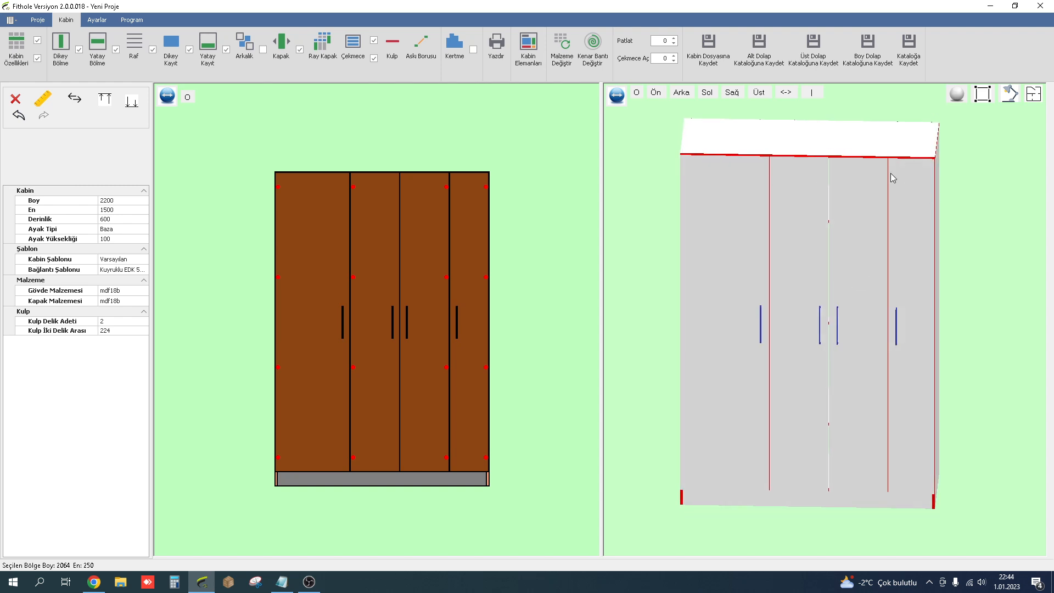
pyautogui.moveTo(891, 174); pyautogui.dragTo(839, 192, button='middle')
pyautogui.moveTo(682, 244); pyautogui.dragTo(703, 234, button='middle')
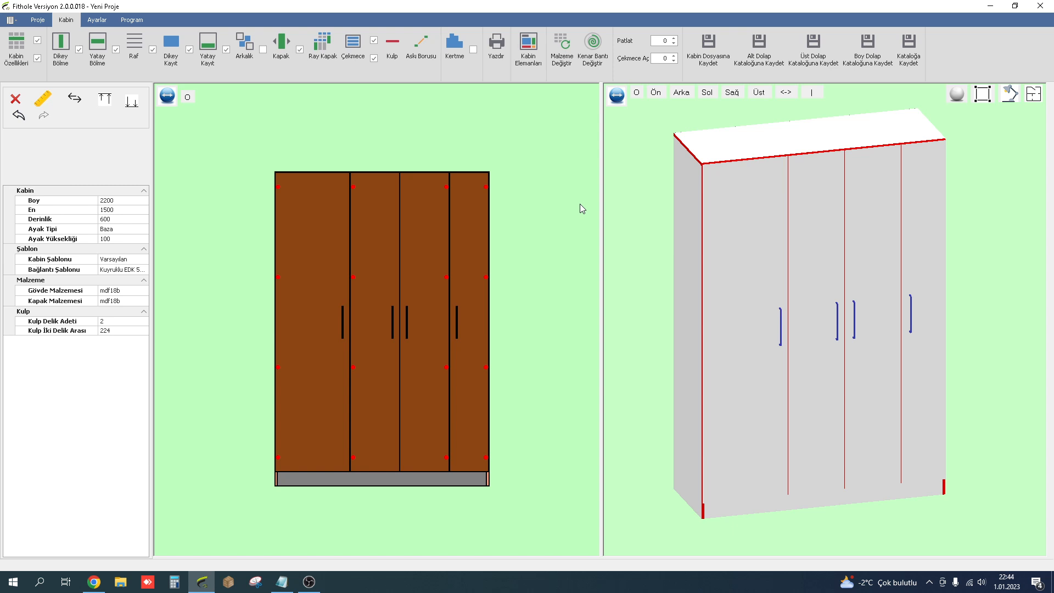
# Delete the doors from the middle and right sections of the cabinet.
pyautogui.rightClick(467, 222)
pyautogui.click(478, 228)
pyautogui.rightClick(433, 224)
pyautogui.click(445, 228)
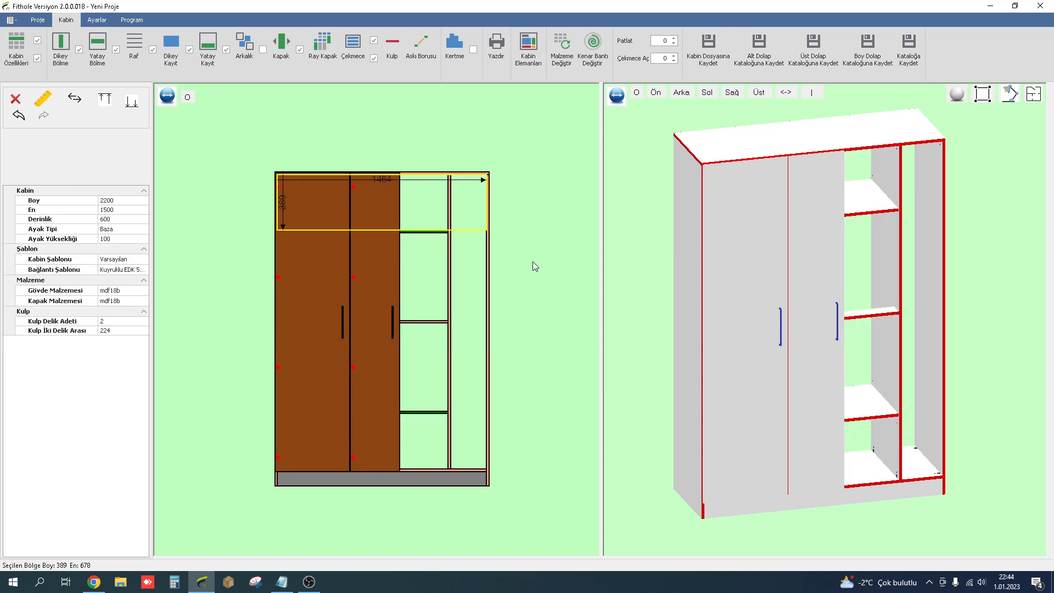
pyautogui.rightClick(374, 255)
pyautogui.click(386, 260)
pyautogui.click(556, 254)
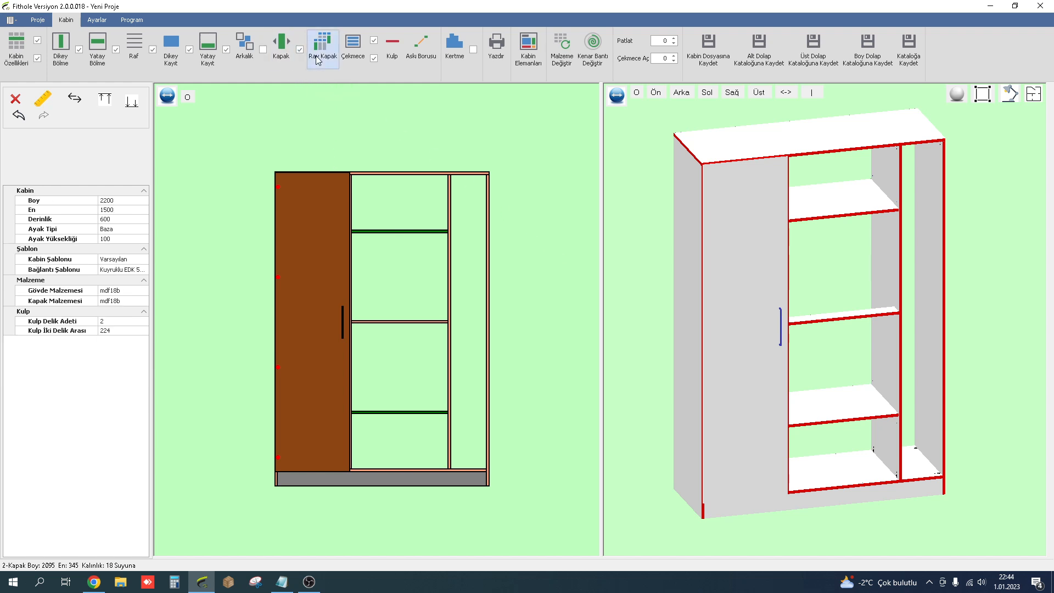
pyautogui.click(391, 190)
pyautogui.click(322, 47)
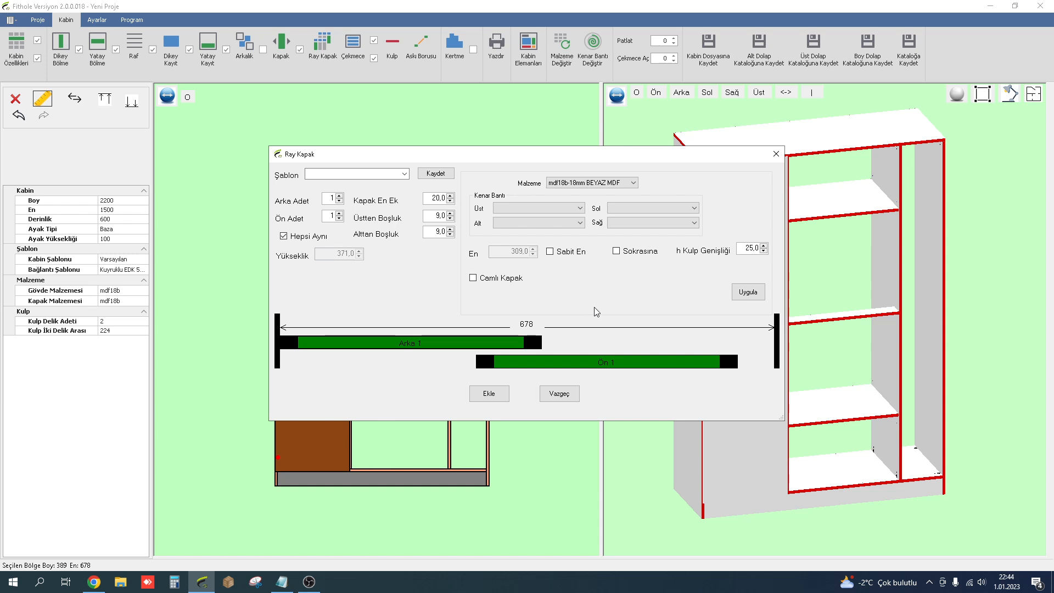
pyautogui.moveTo(529, 361); pyautogui.dragTo(632, 362)
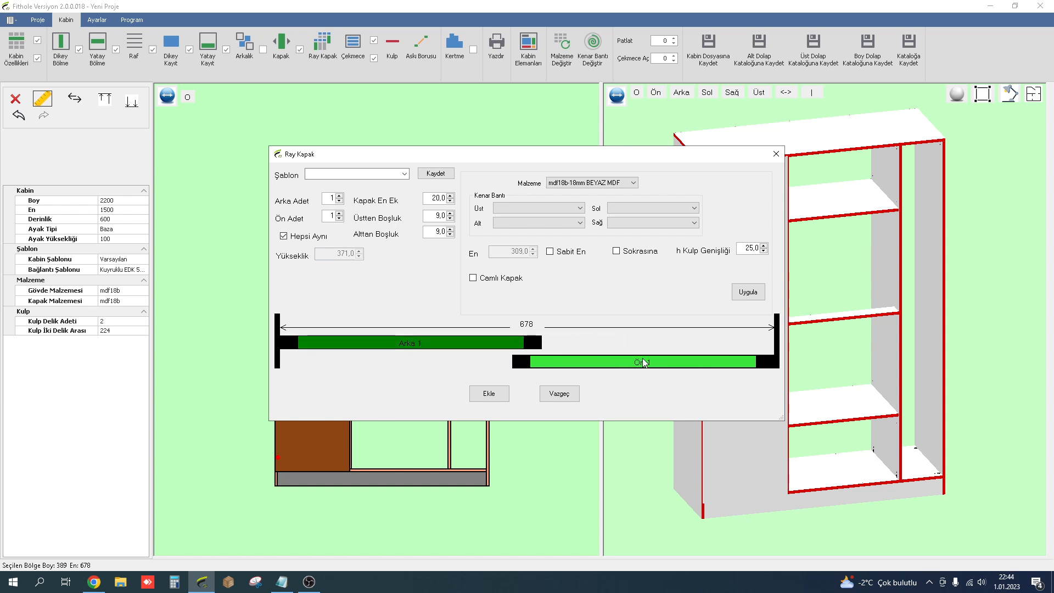
pyautogui.click(559, 395)
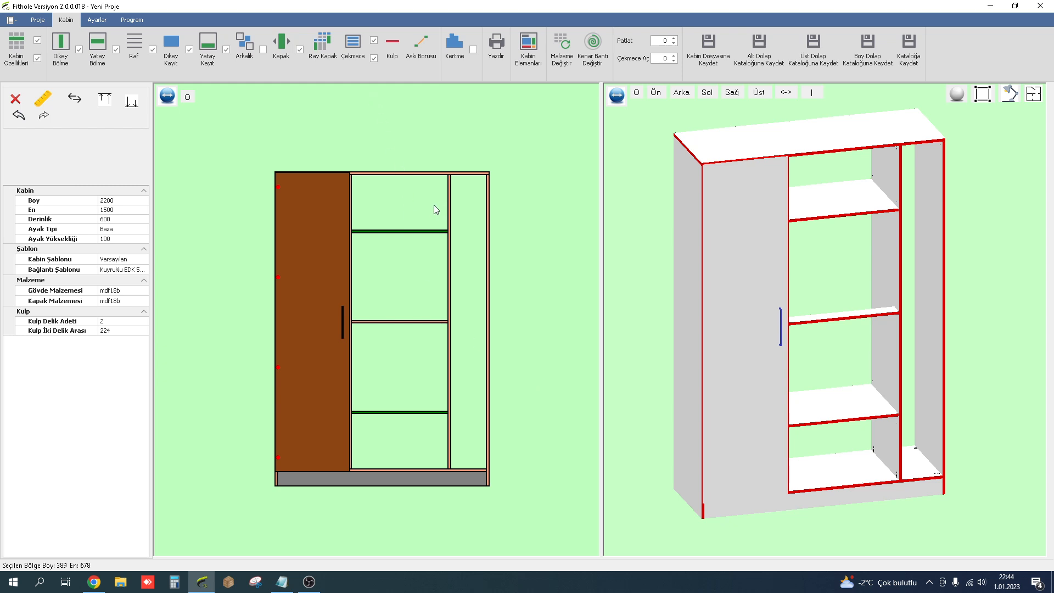
# Add a double door over the upper middle section and a single door to the right section.
pyautogui.click(429, 412)
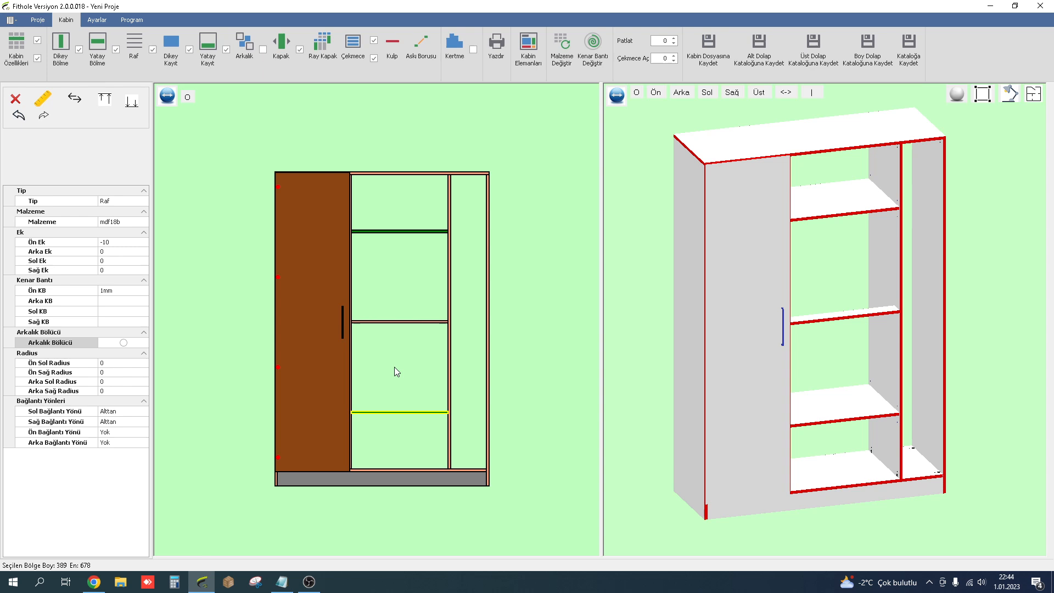
pyautogui.click(442, 373)
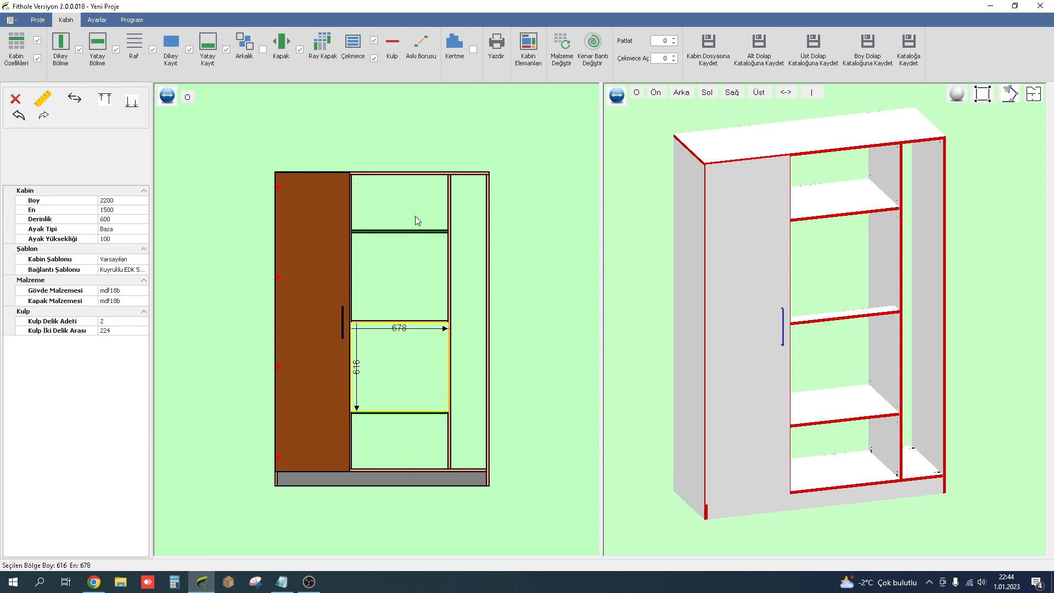
pyautogui.click(275, 67)
pyautogui.click(442, 487)
pyautogui.click(473, 363)
pyautogui.click(281, 47)
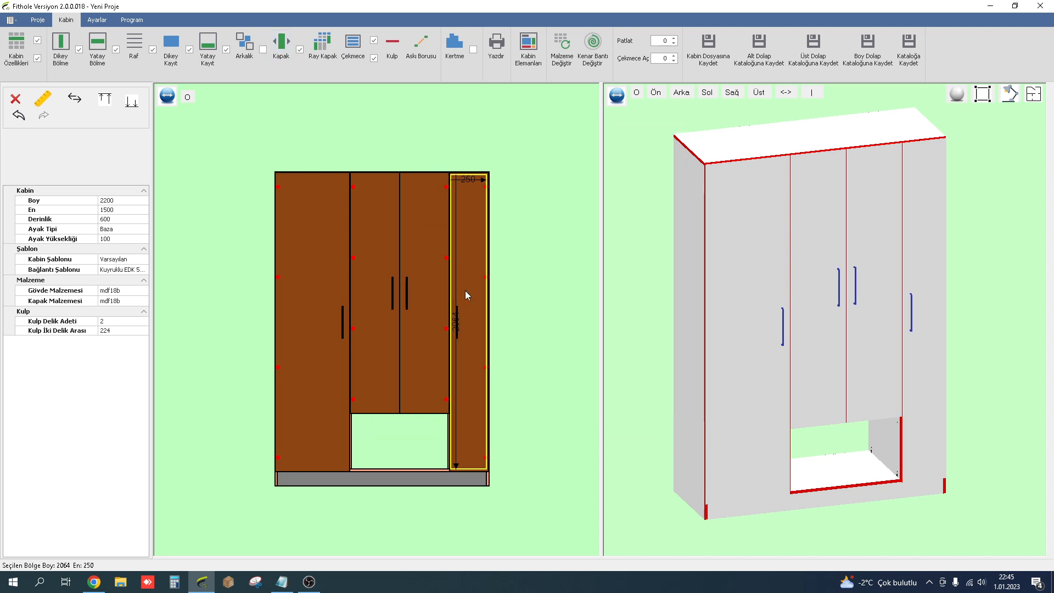
# Add two drawers to the bottom compartment of the middle section.
pyautogui.click(536, 335)
pyautogui.click(404, 440)
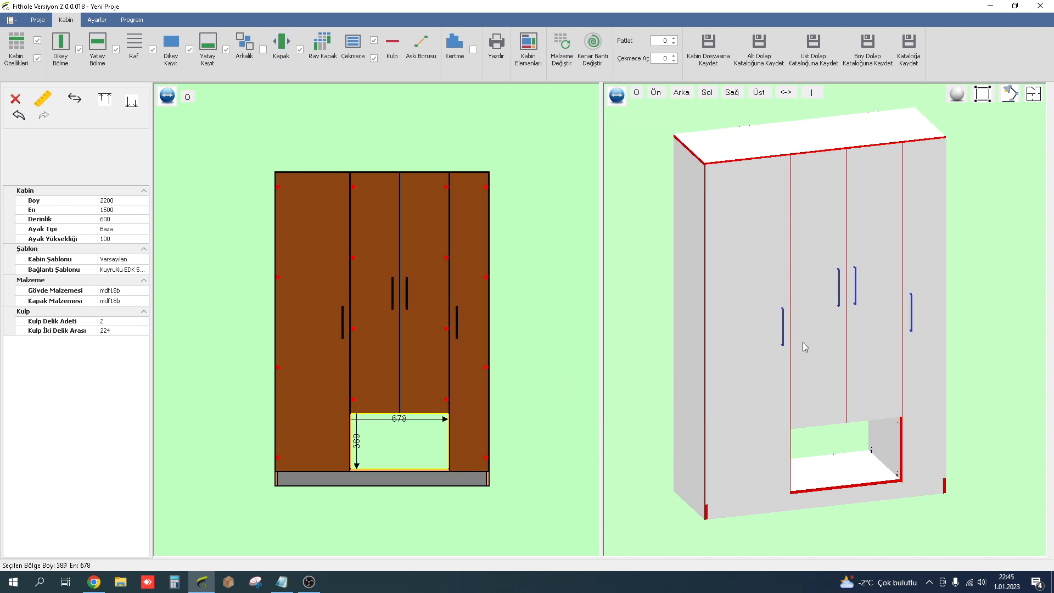
pyautogui.moveTo(802, 331); pyautogui.dragTo(806, 328, button='middle')
pyautogui.click(432, 414)
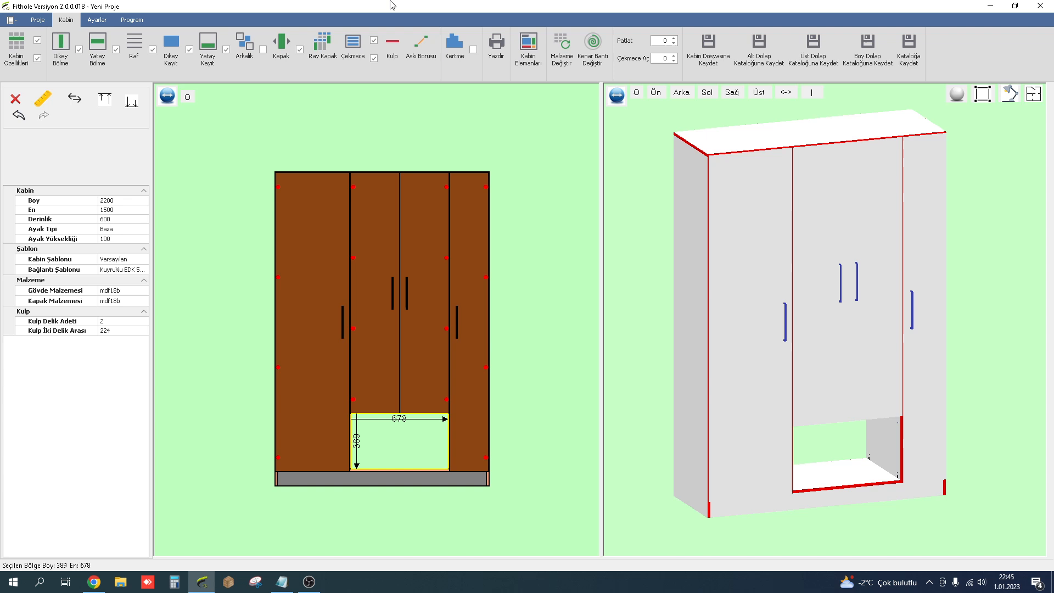
pyautogui.click(353, 45)
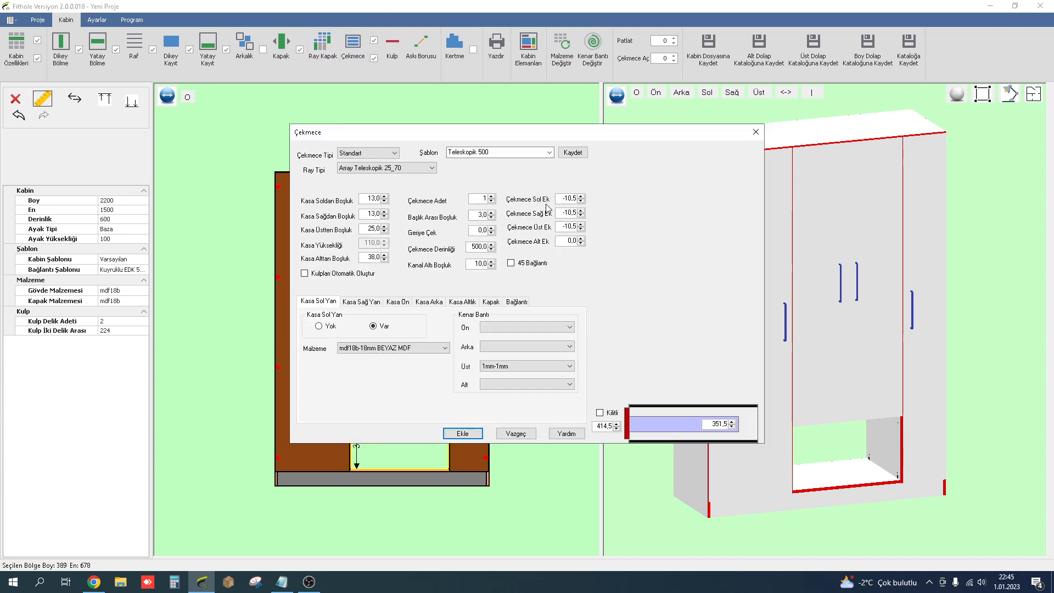
pyautogui.click(492, 196)
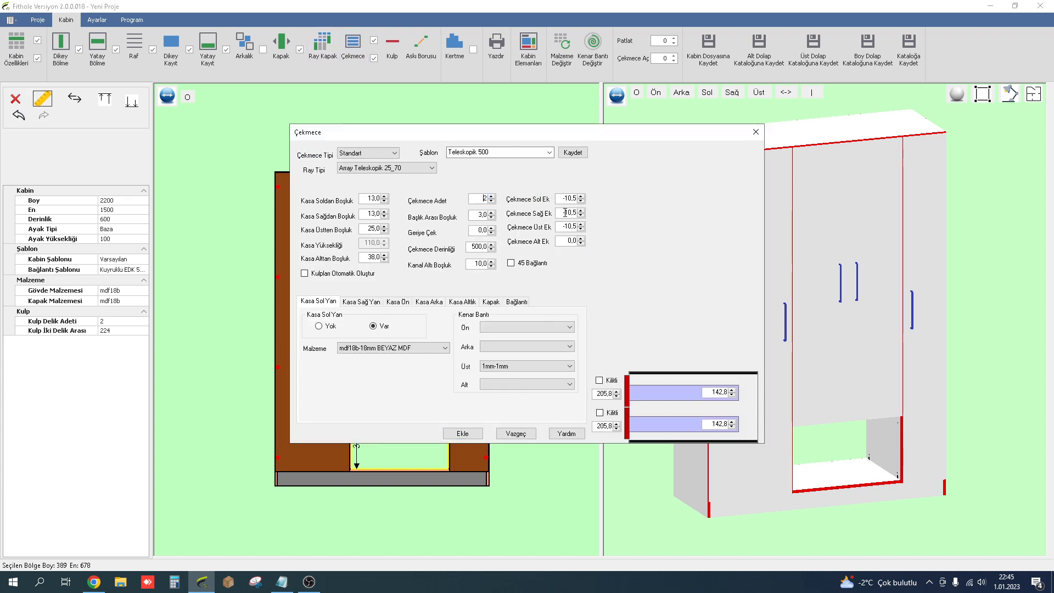
pyautogui.click(469, 437)
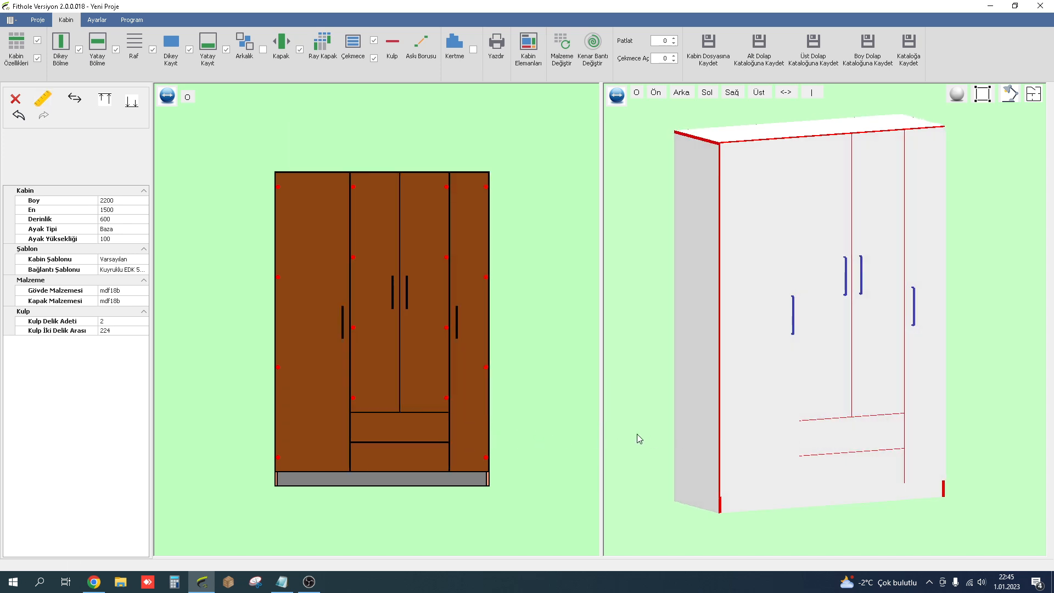
# Align the middle door handles with the height of the side door handles.
pyautogui.scroll(1, 434, 386)
pyautogui.moveTo(402, 385)
pyautogui.mouseDown(button='middle')
pyautogui.moveTo(389, 374)
pyautogui.moveTo(405, 373)
pyautogui.mouseUp(button='middle')
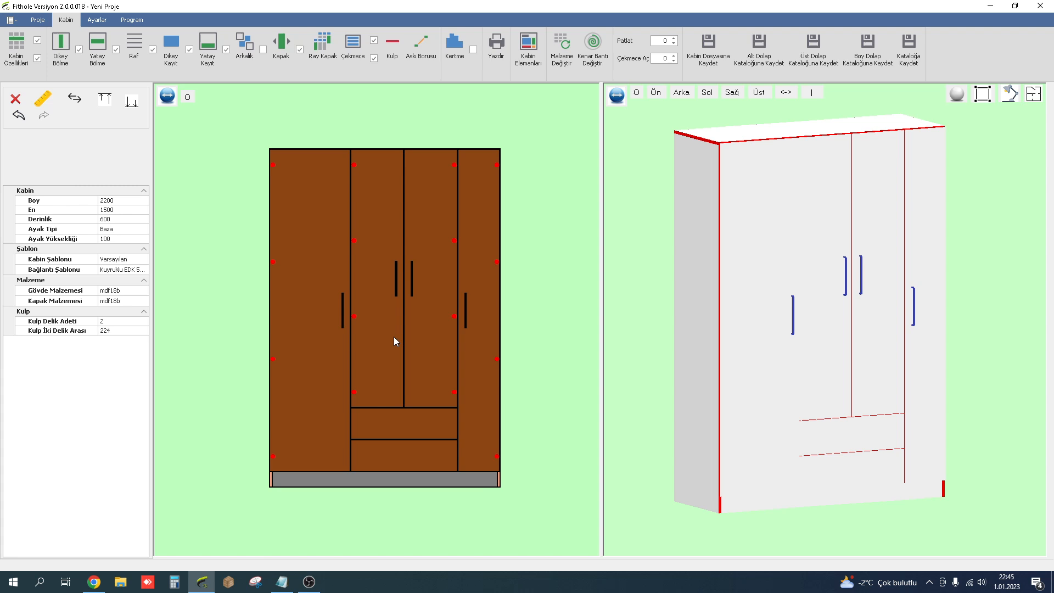
pyautogui.click(396, 284)
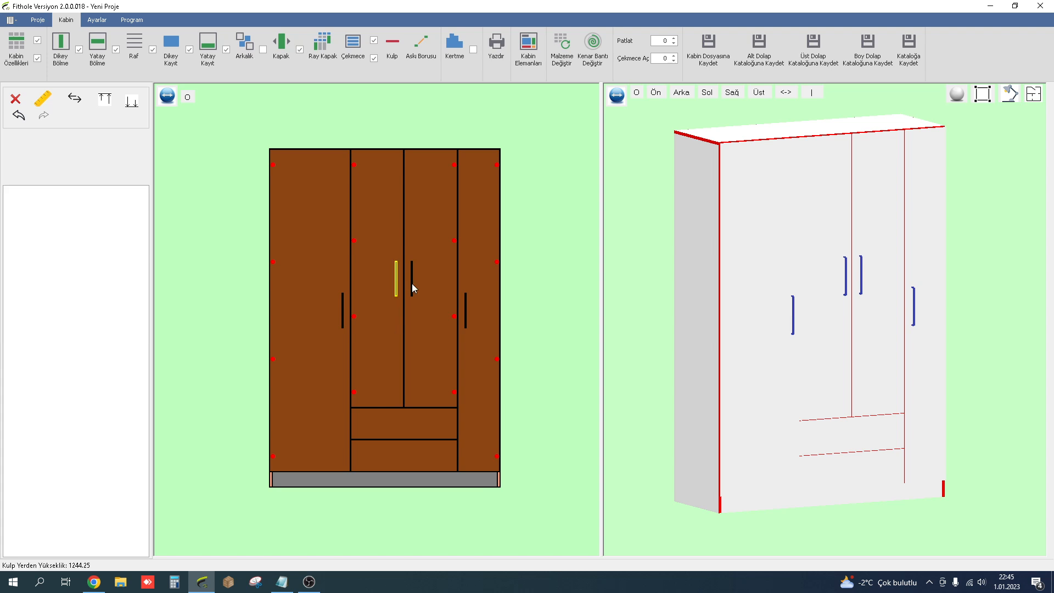
pyautogui.click(413, 283)
pyautogui.click(411, 283)
pyautogui.click(342, 309)
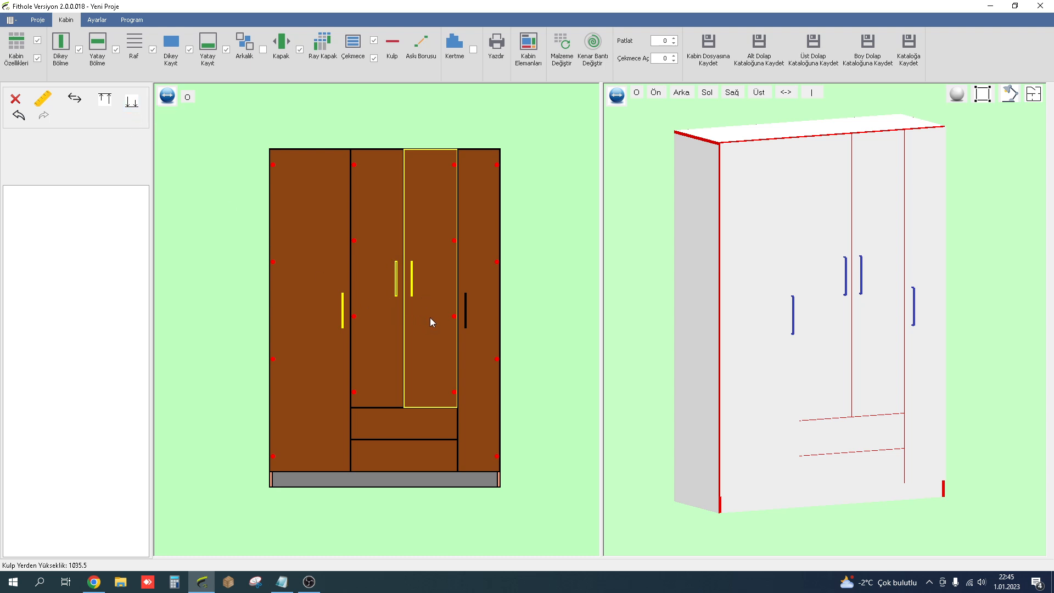
pyautogui.click(220, 203)
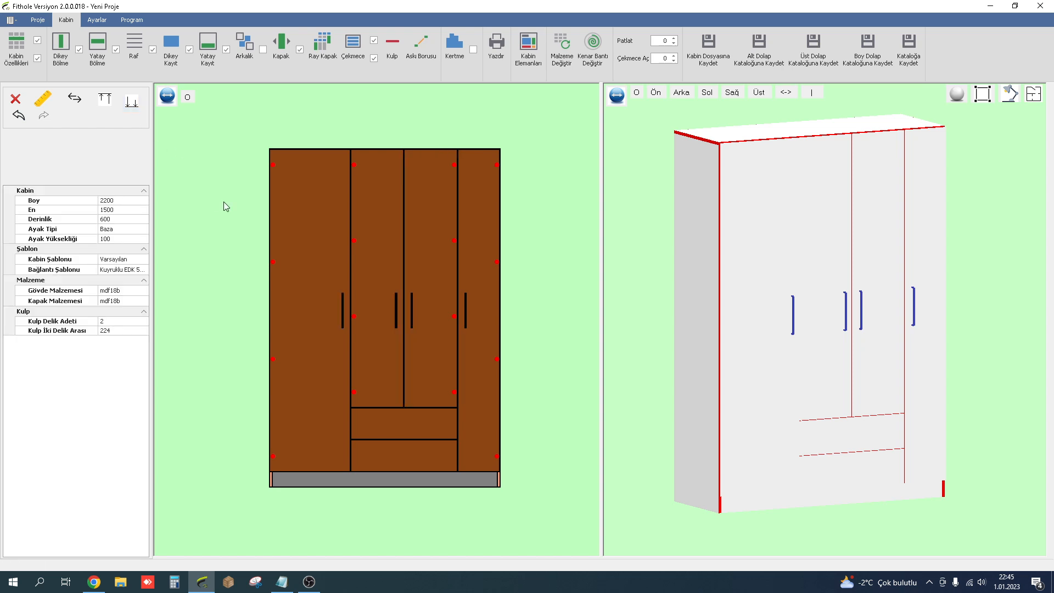
pyautogui.moveTo(923, 299); pyautogui.dragTo(905, 312)
# Add handles to both drawers in the middle section.
pyautogui.click(415, 432)
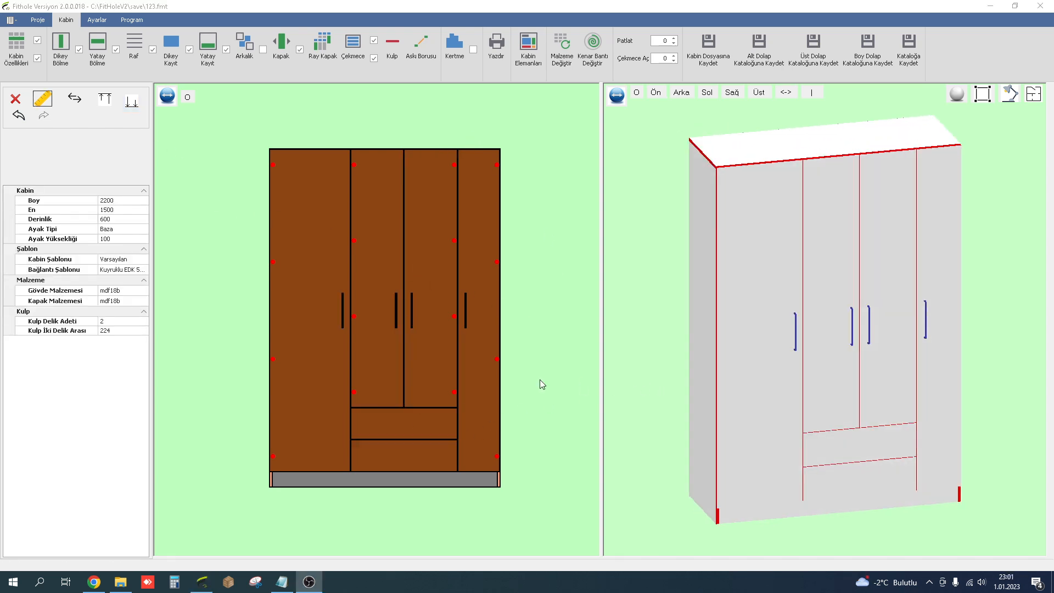
pyautogui.click(405, 424)
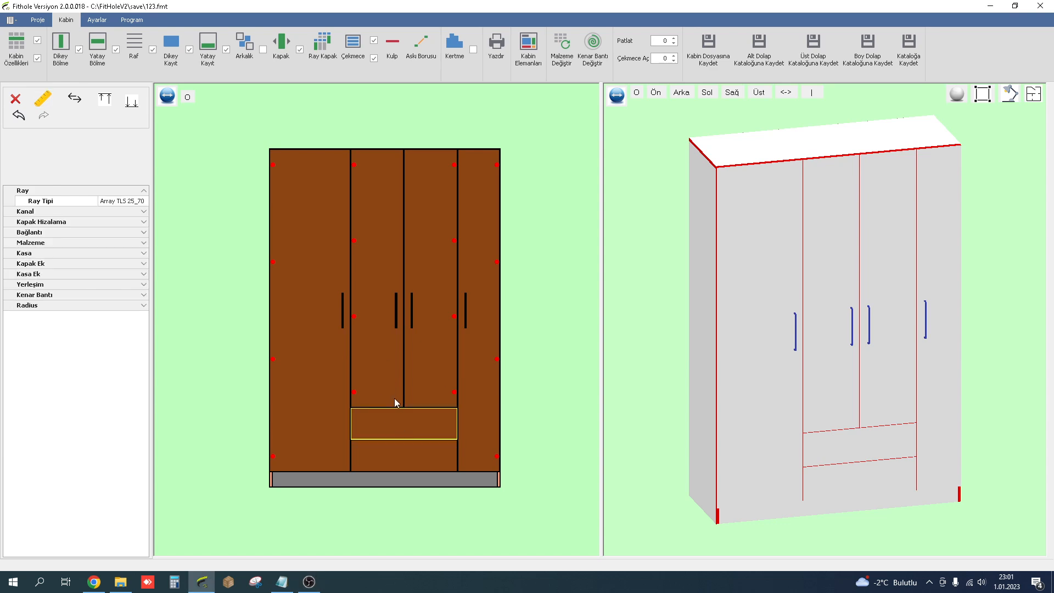
pyautogui.click(391, 53)
pyautogui.click(482, 385)
pyautogui.click(404, 456)
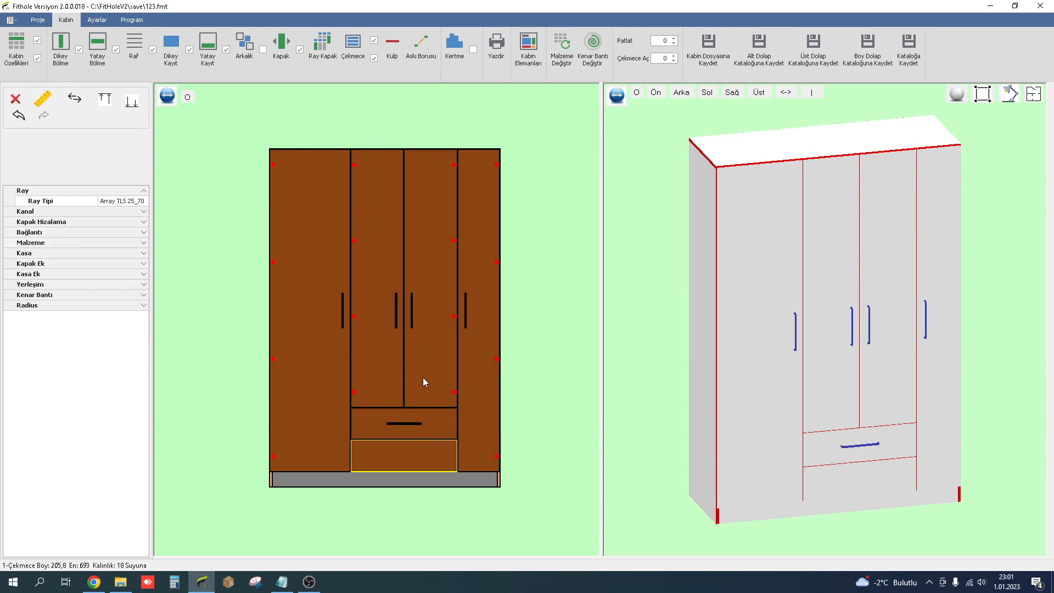
pyautogui.click(392, 48)
pyautogui.click(482, 386)
# Delete the middle section's double door and both drawers.
pyautogui.click(383, 371)
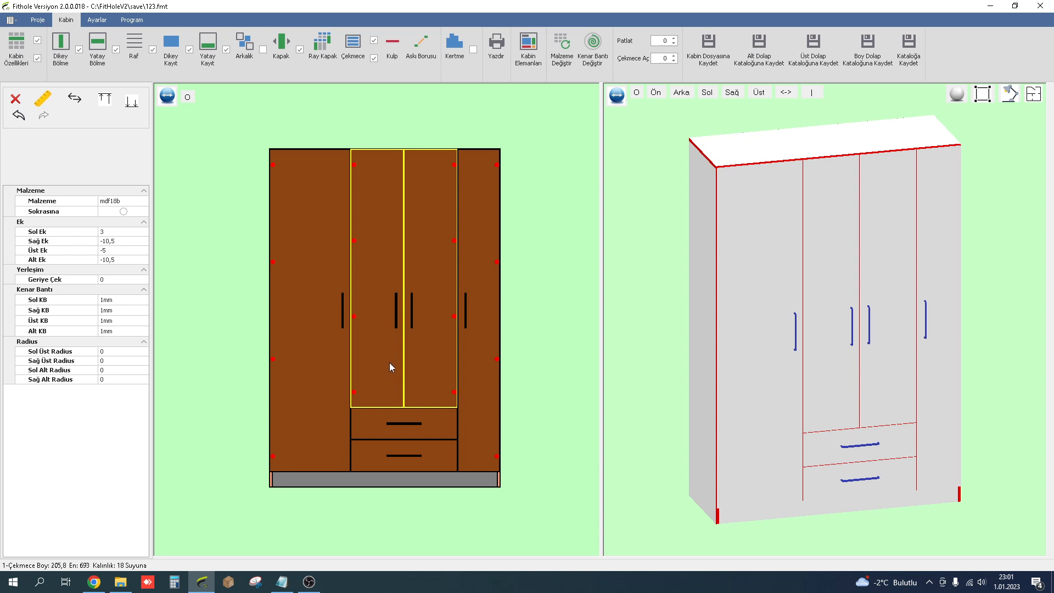
pyautogui.press('Delete')
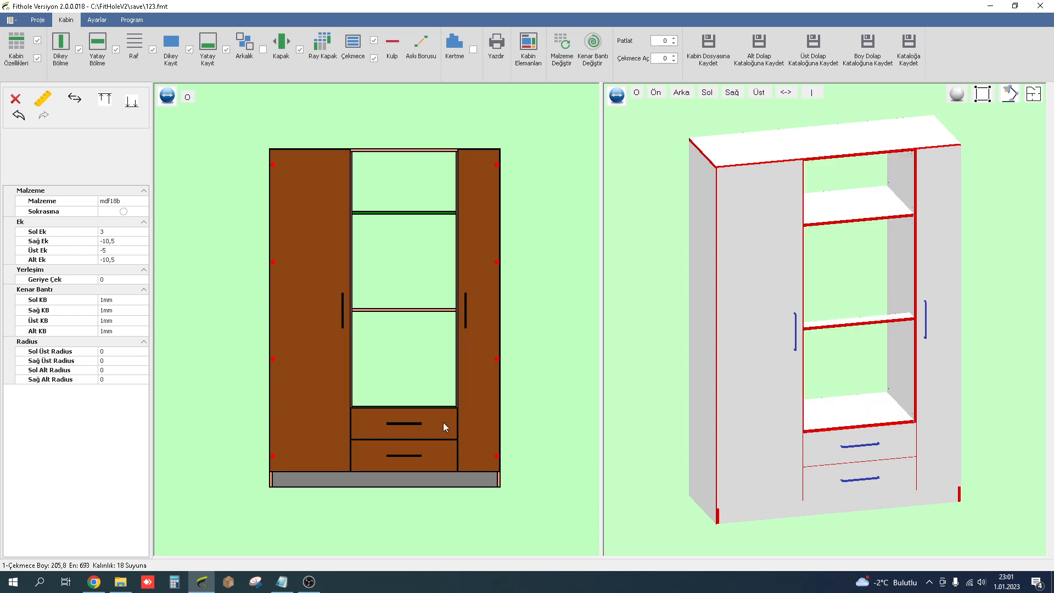
pyautogui.click(430, 451)
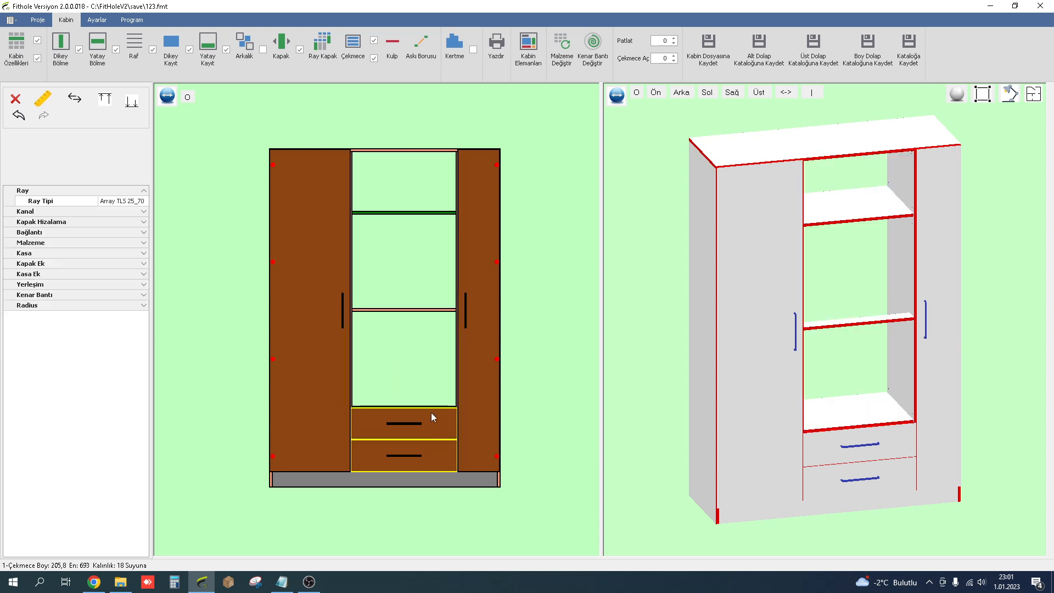
pyautogui.press('Delete')
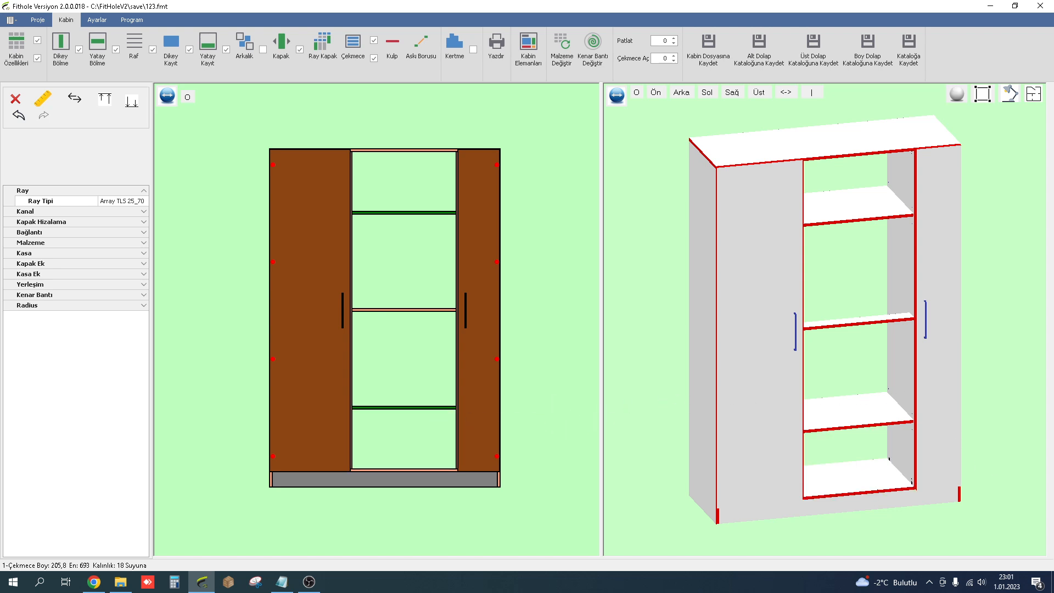
# Delete the middle shelf of the middle section.
pyautogui.hotkey('alt', 'Tab')
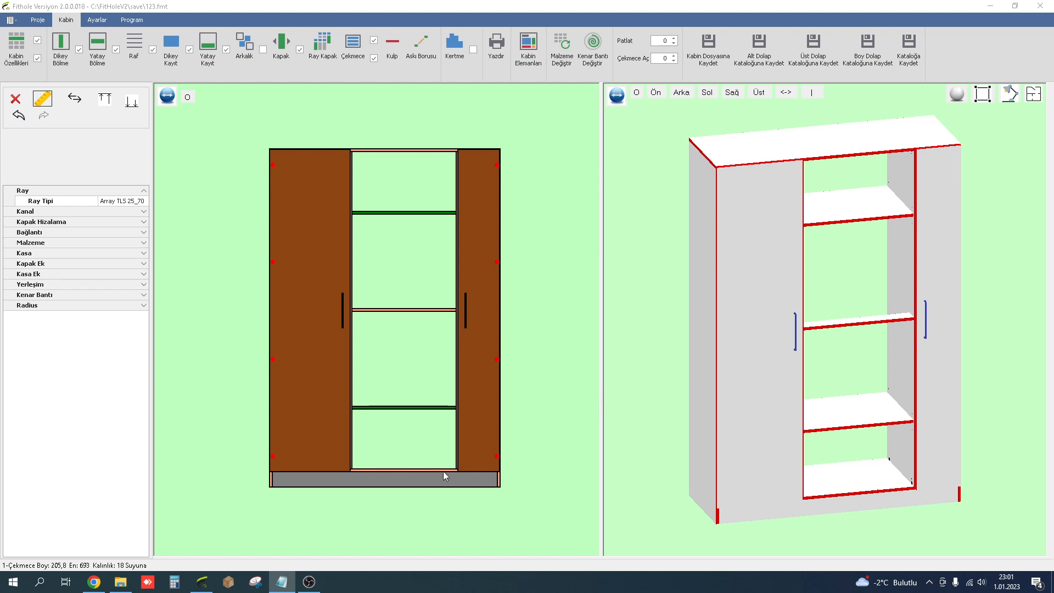
pyautogui.moveTo(819, 397); pyautogui.dragTo(843, 196, button='middle')
pyautogui.scroll(5, 890, 469)
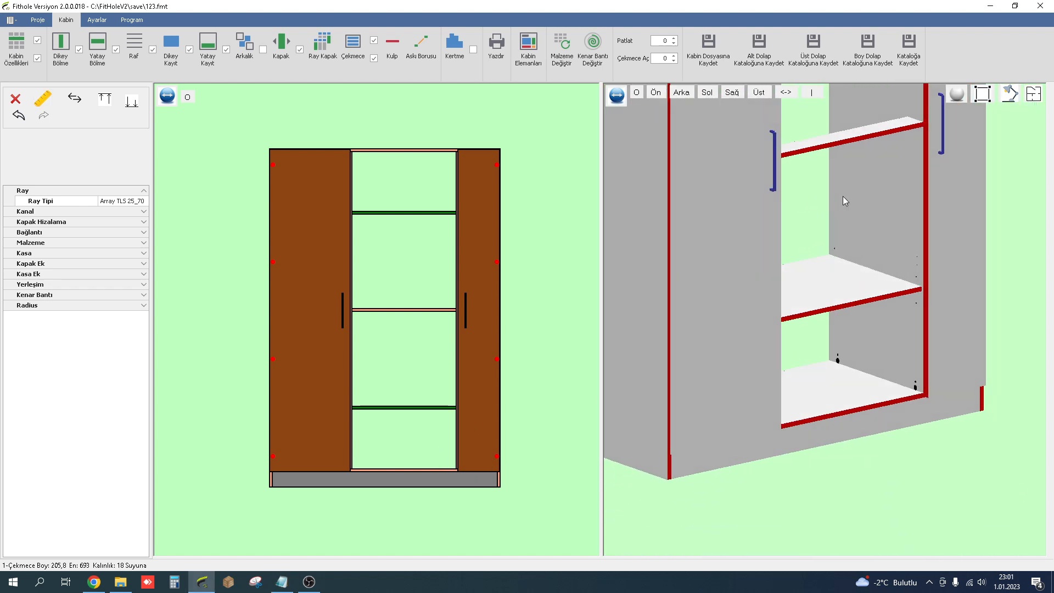
pyautogui.click(425, 423)
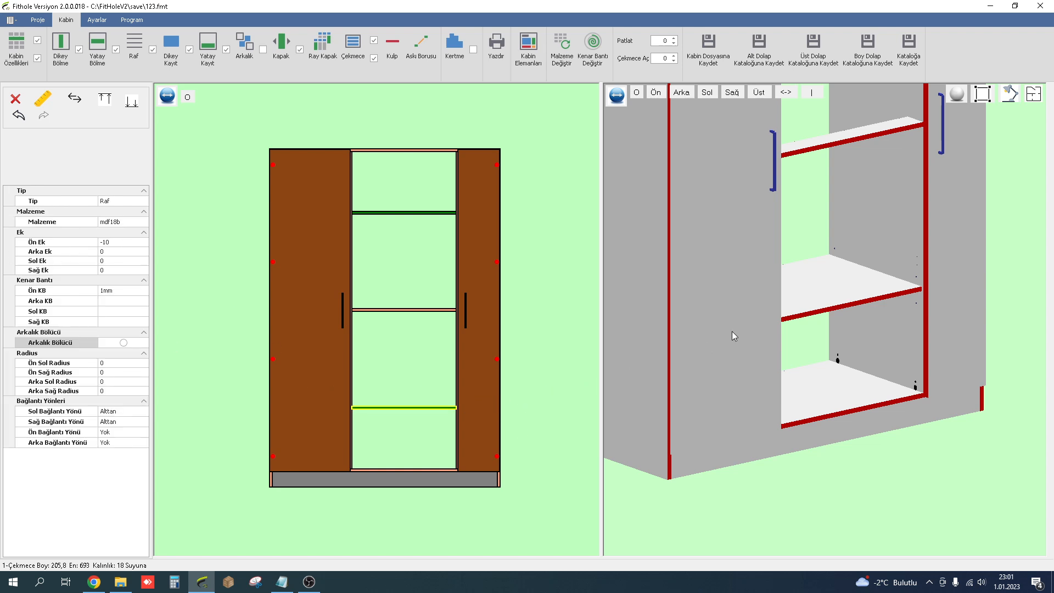
pyautogui.moveTo(774, 290); pyautogui.dragTo(769, 395, button='middle')
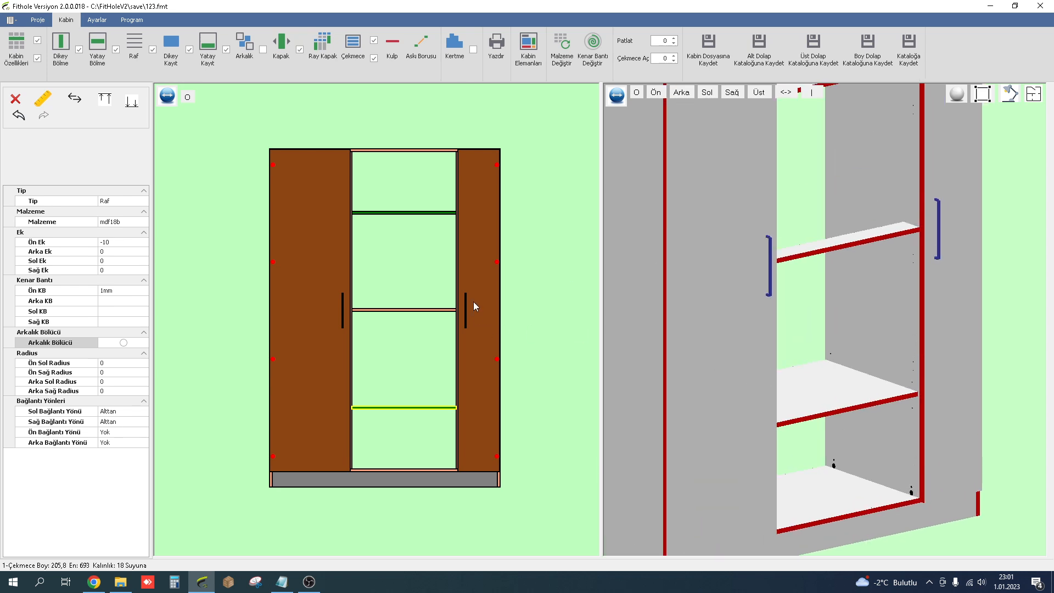
pyautogui.click(416, 311)
pyautogui.rightClick(421, 297)
pyautogui.click(437, 301)
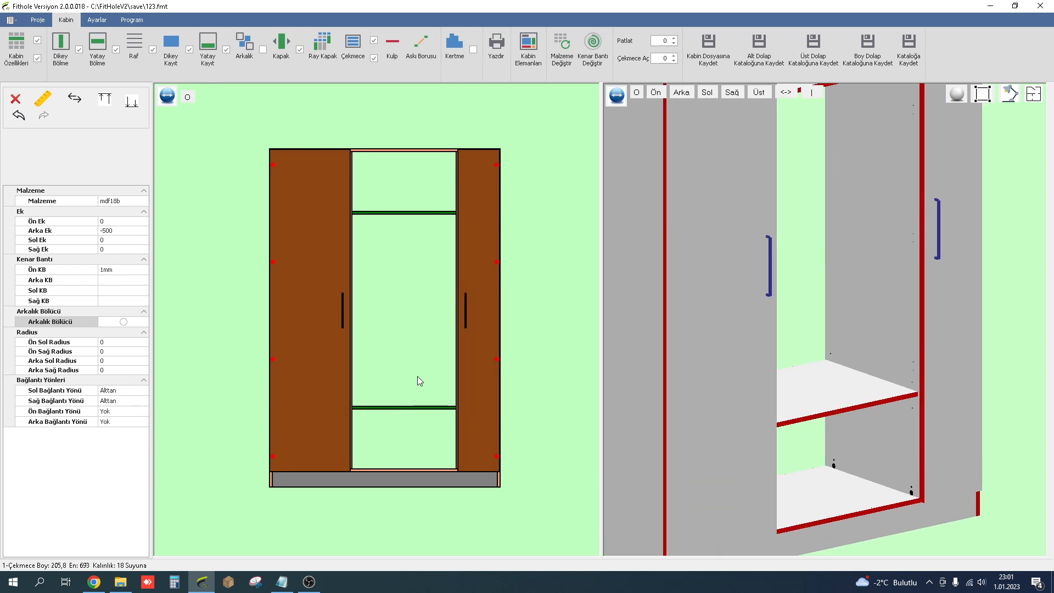
# Set the lower middle shelf's front extension (Ön Ek) to 0.
pyautogui.click(408, 438)
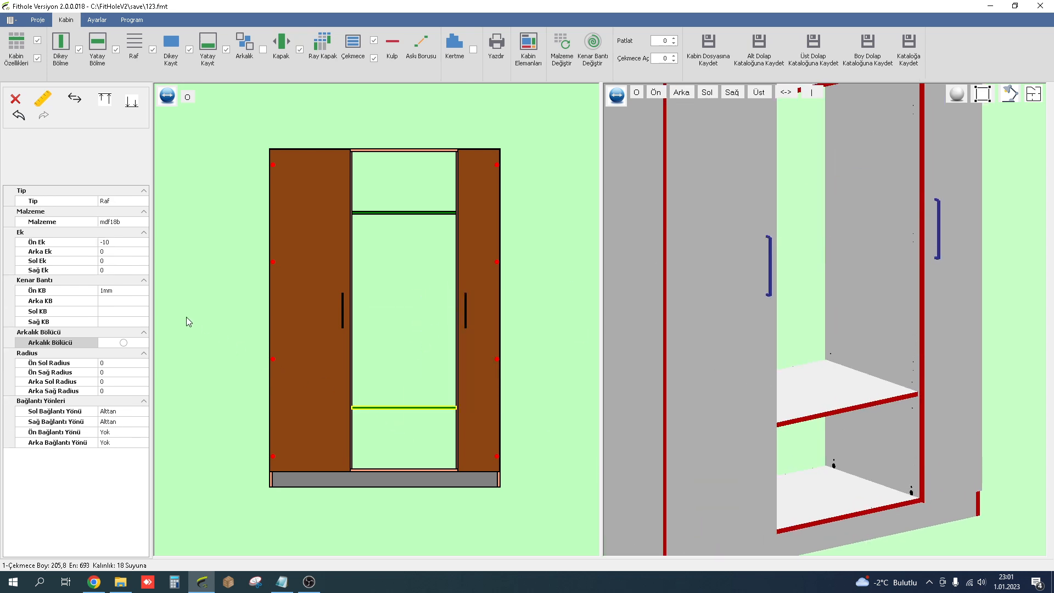
pyautogui.click(120, 244)
pyautogui.doubleClick(128, 242)
pyautogui.write('0')
pyautogui.press('Return')
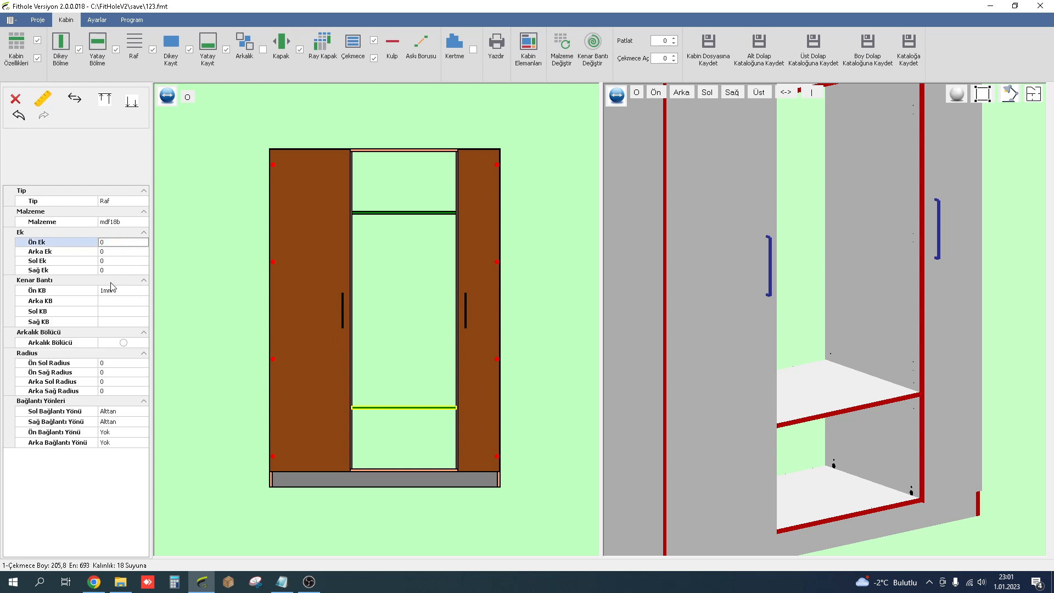
# Convert the lower middle shelf into a horizontal divider.
pyautogui.rightClick(423, 381)
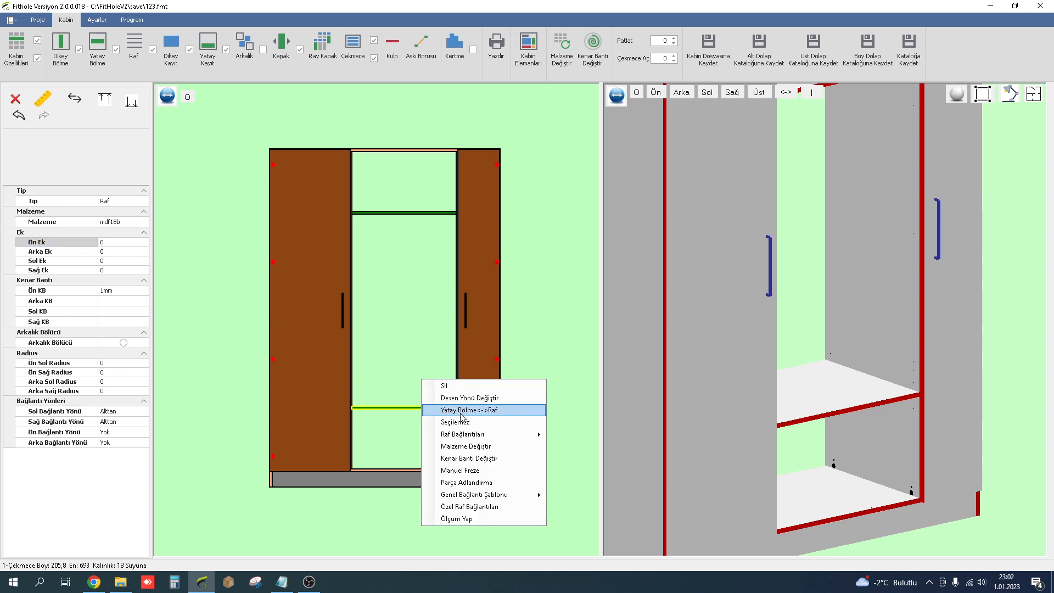
pyautogui.click(493, 413)
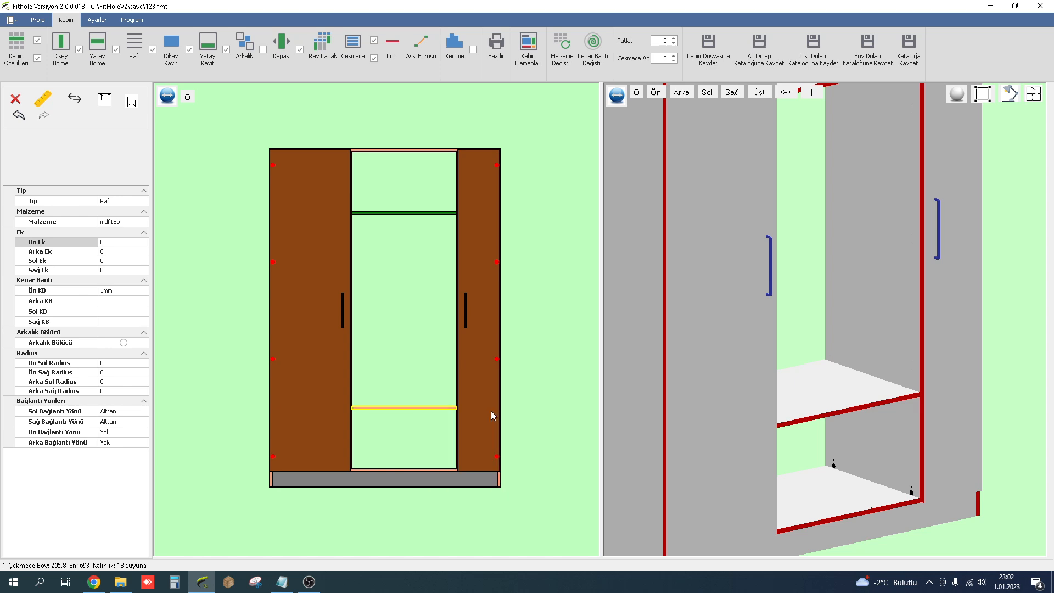
pyautogui.moveTo(844, 328); pyautogui.dragTo(863, 284)
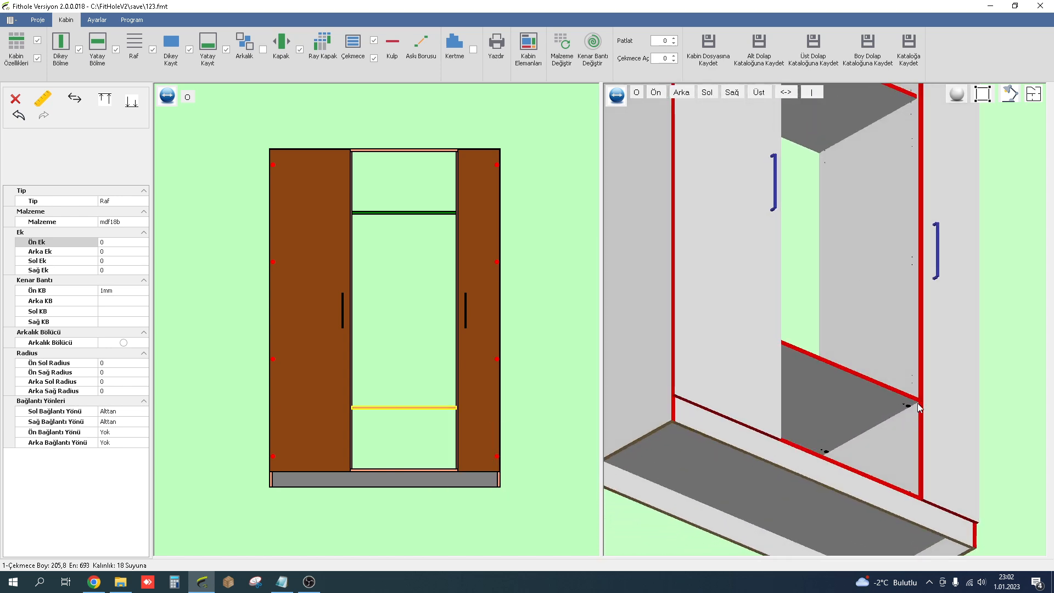
pyautogui.moveTo(894, 335); pyautogui.dragTo(884, 384)
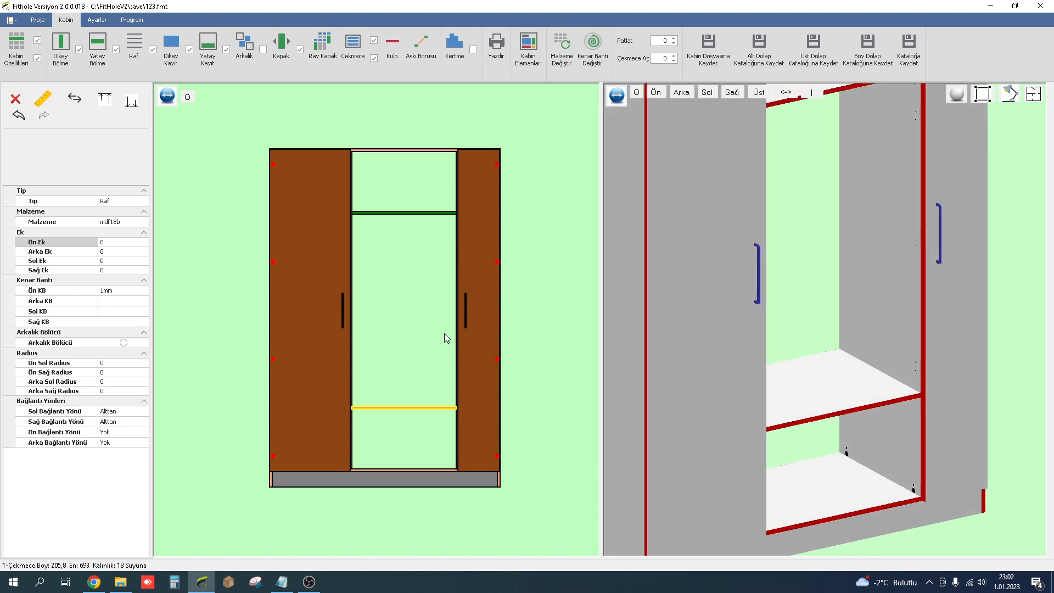
# Orbit the 3D view to inspect the middle section's interior.
pyautogui.moveTo(611, 347); pyautogui.dragTo(991, 318)
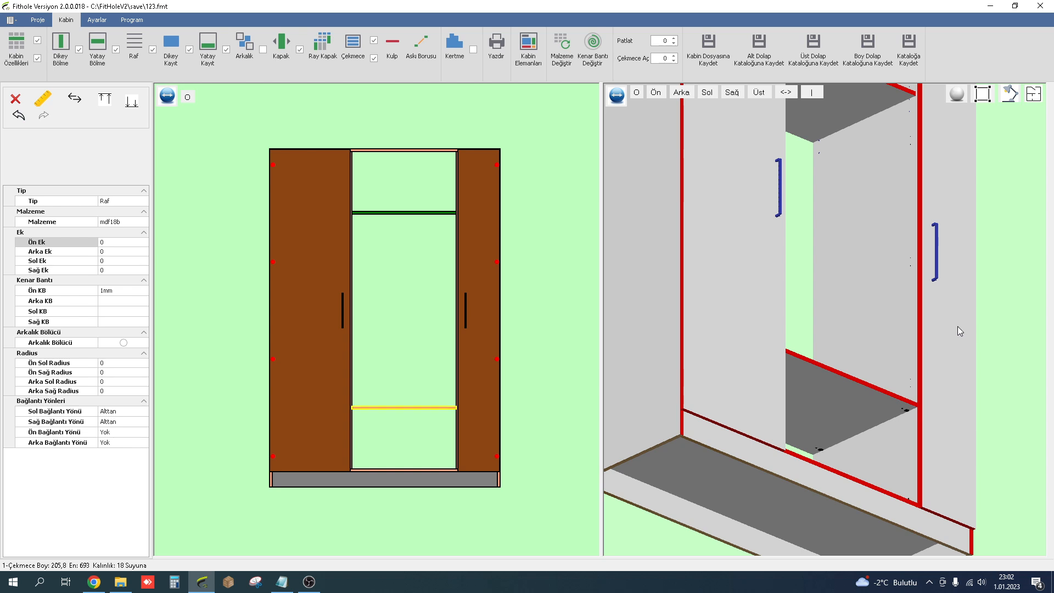
pyautogui.moveTo(928, 319); pyautogui.dragTo(826, 366)
pyautogui.scroll(-2, 826, 366)
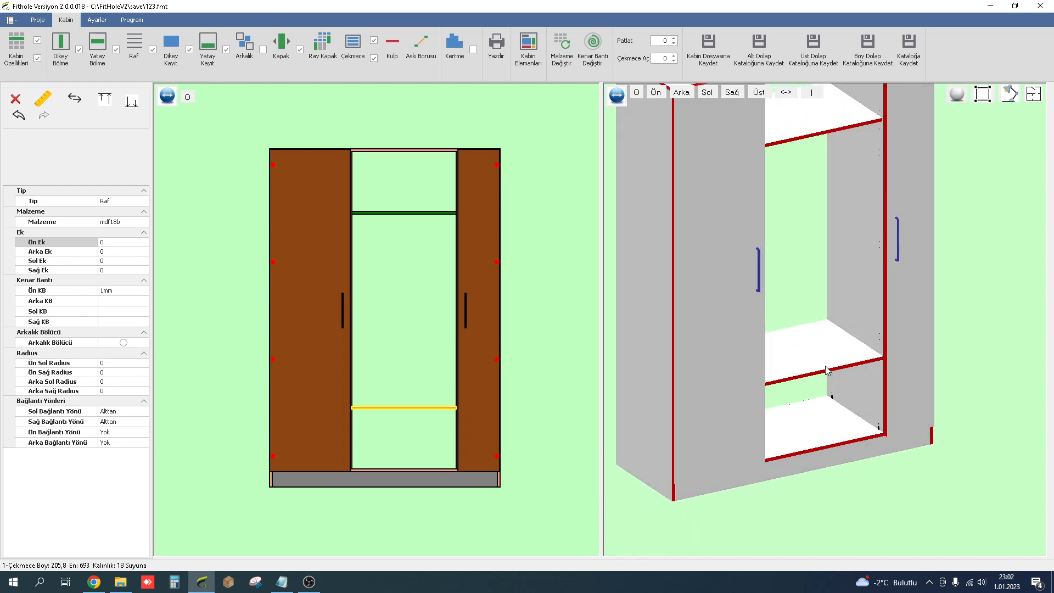
pyautogui.click(637, 90)
pyautogui.scroll(-3, 800, 277)
pyautogui.moveTo(800, 279); pyautogui.dragTo(747, 283)
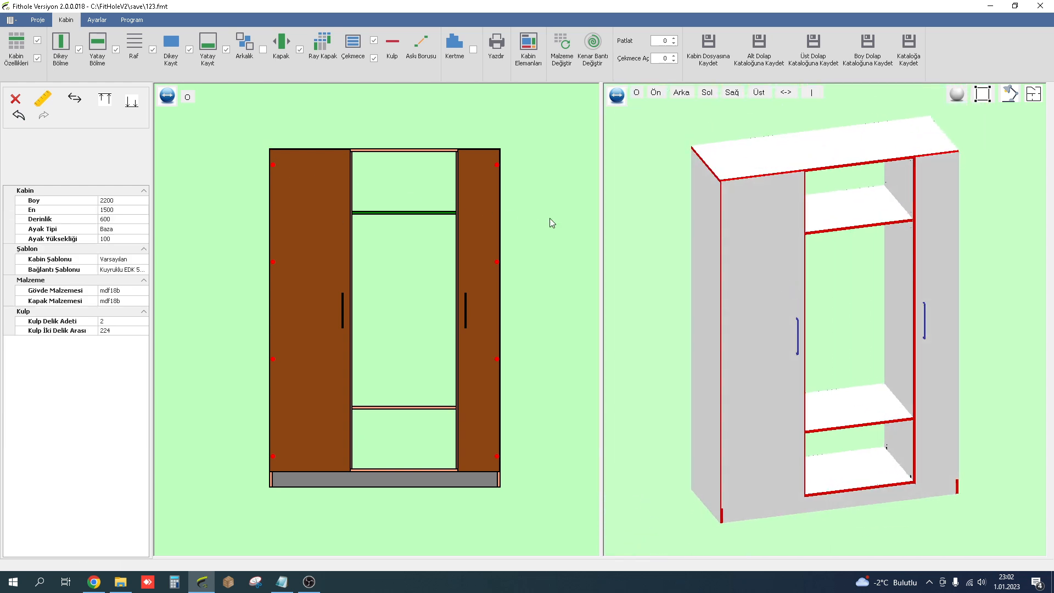
pyautogui.click(521, 278)
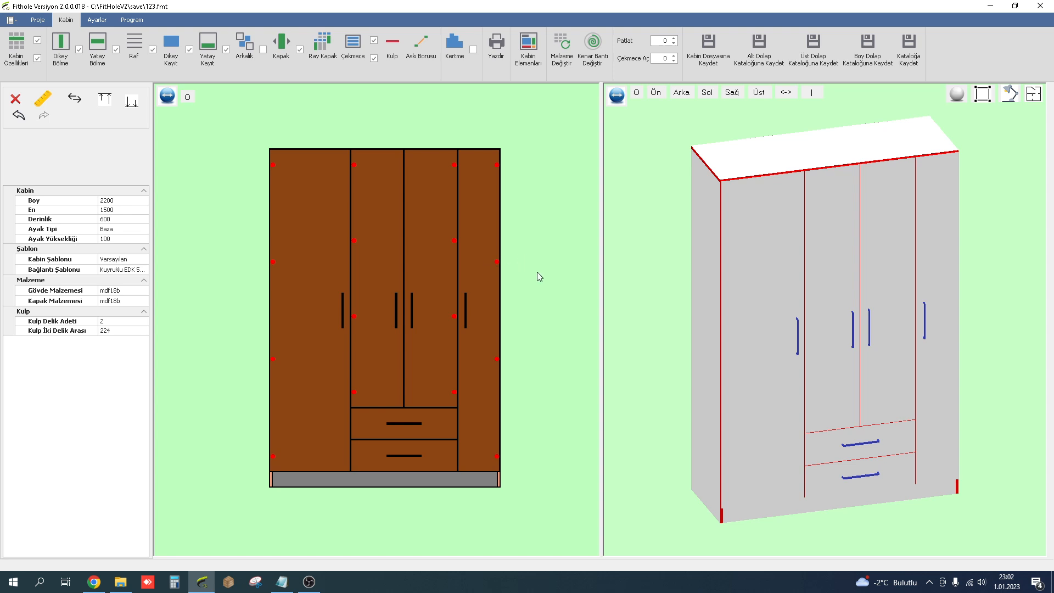
# Hide the doors to inspect the cabinet's interior and back panels.
pyautogui.click(419, 357)
pyautogui.click(521, 346)
pyautogui.click(300, 50)
pyautogui.moveTo(692, 245); pyautogui.dragTo(701, 212, button='middle')
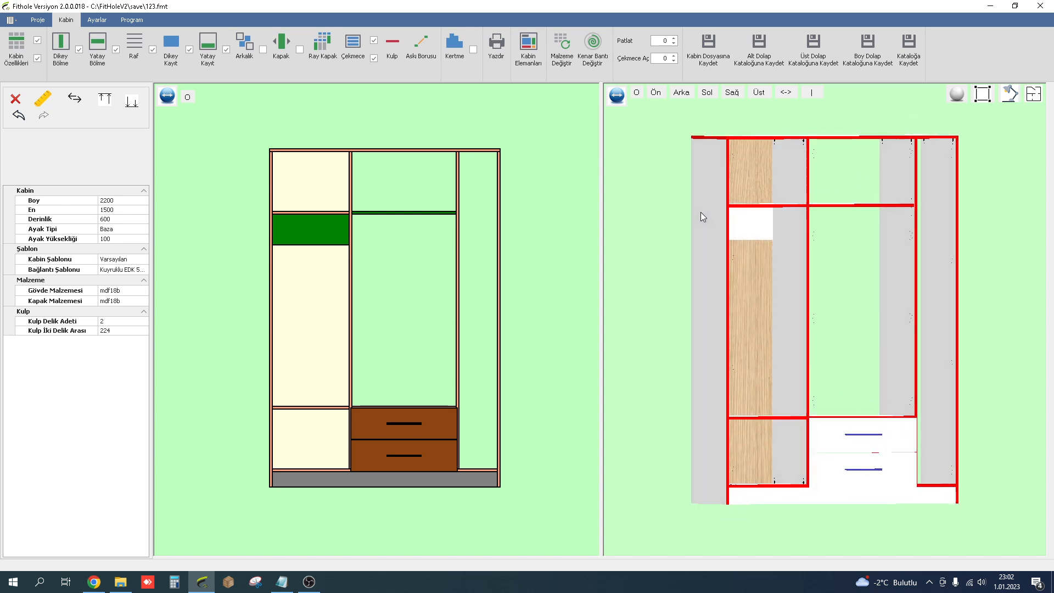
pyautogui.click(301, 50)
pyautogui.click(301, 50)
pyautogui.moveTo(787, 286); pyautogui.dragTo(795, 272, button='middle')
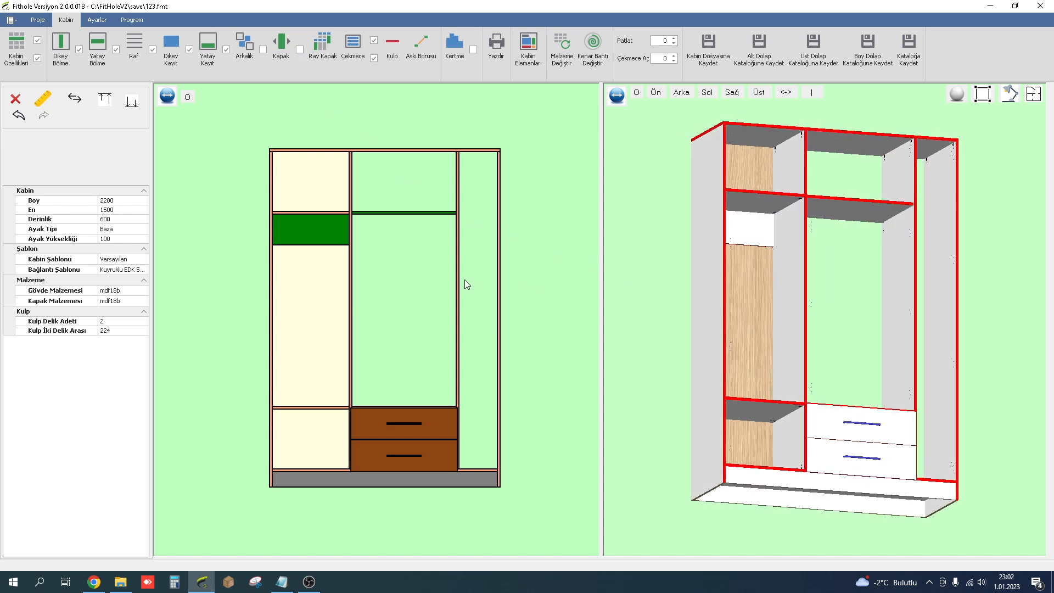
# Add a hanging rail in the middle section's upper compartment, 300 from the back and 50 from the top.
pyautogui.click(421, 281)
pyautogui.click(422, 52)
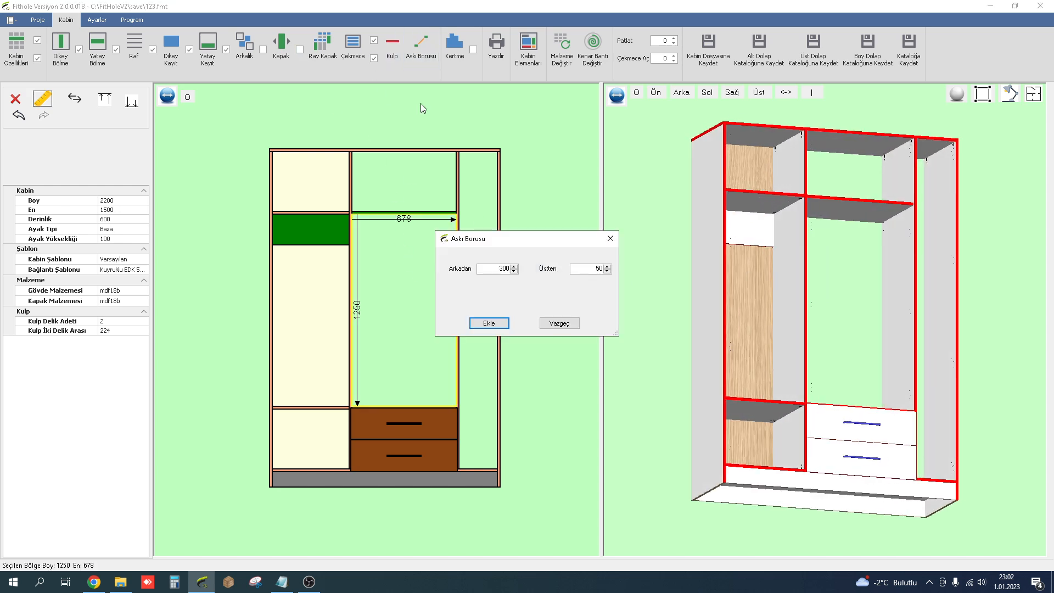
pyautogui.click(479, 324)
pyautogui.moveTo(881, 231); pyautogui.dragTo(885, 228, button='middle')
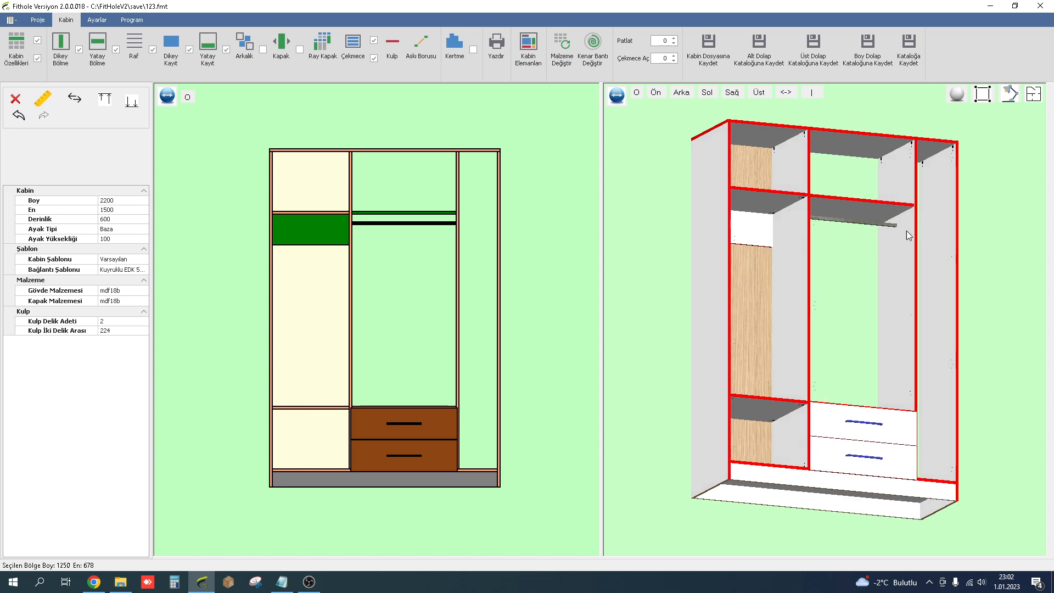
pyautogui.moveTo(911, 222); pyautogui.dragTo(901, 213, button='middle')
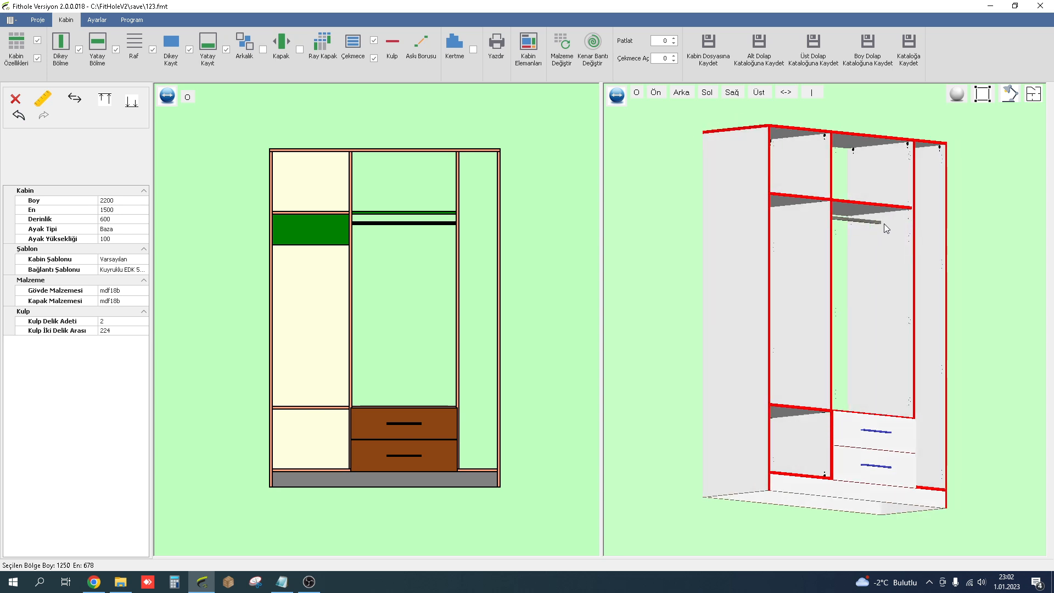
pyautogui.moveTo(881, 228); pyautogui.dragTo(838, 271, button='middle')
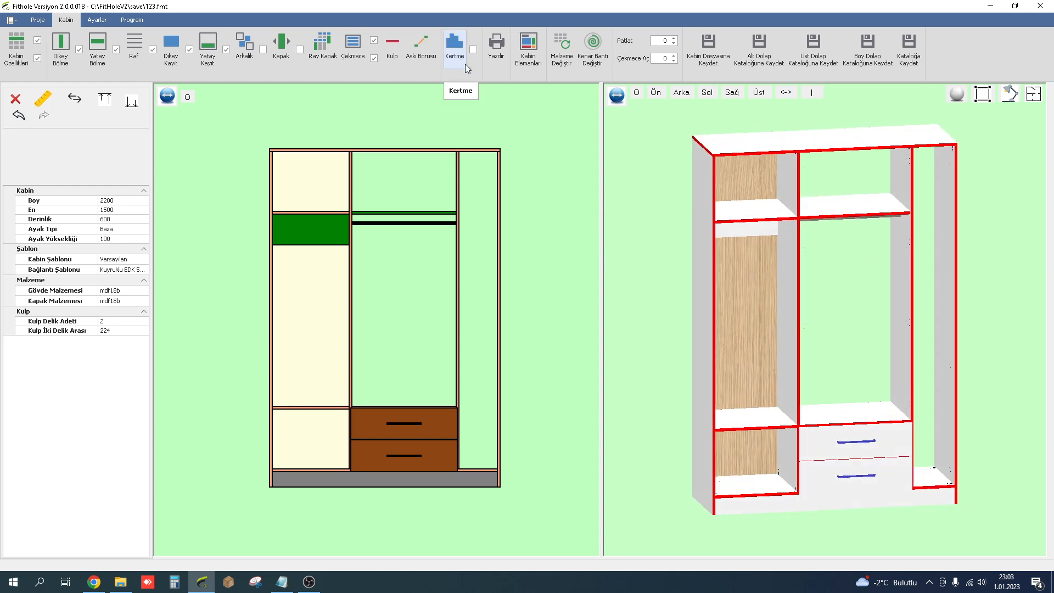
pyautogui.moveTo(764, 175); pyautogui.dragTo(783, 169, button='middle')
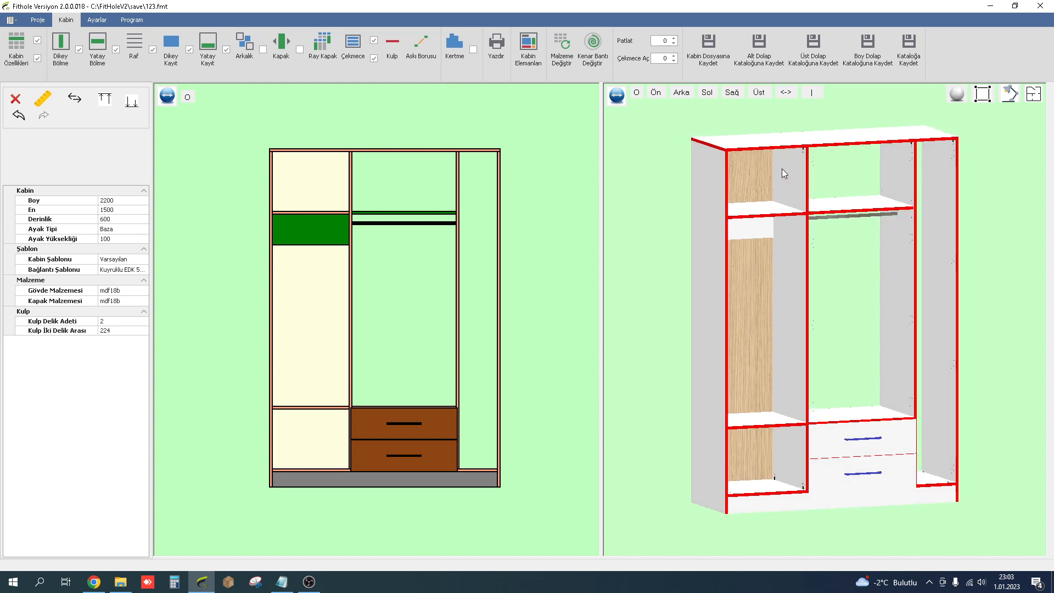
# Turn on the dimensions and preview the cabinet printout with its parts list.
pyautogui.click(497, 46)
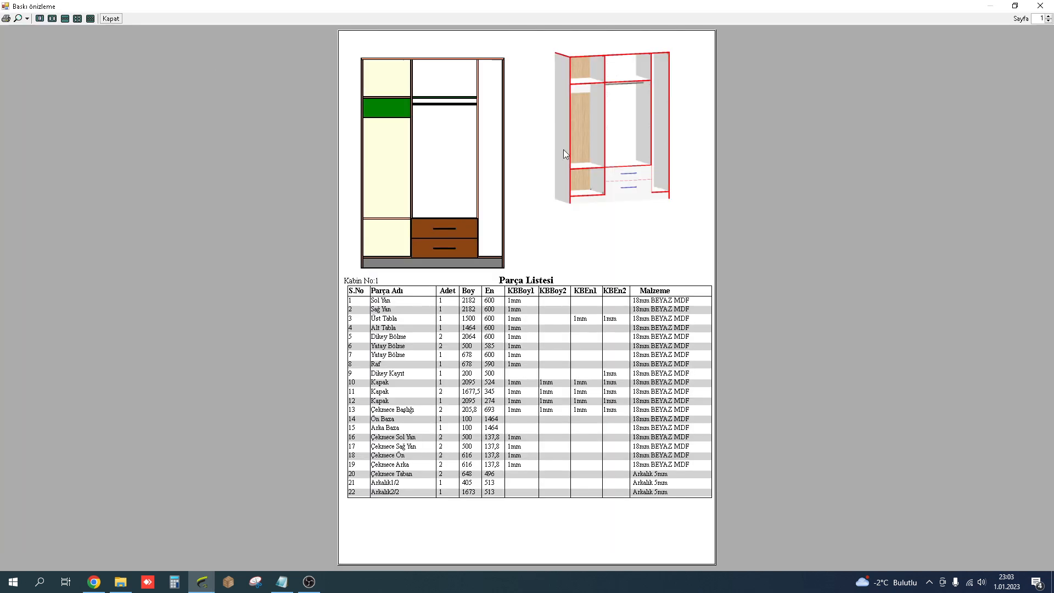
pyautogui.click(1041, 5)
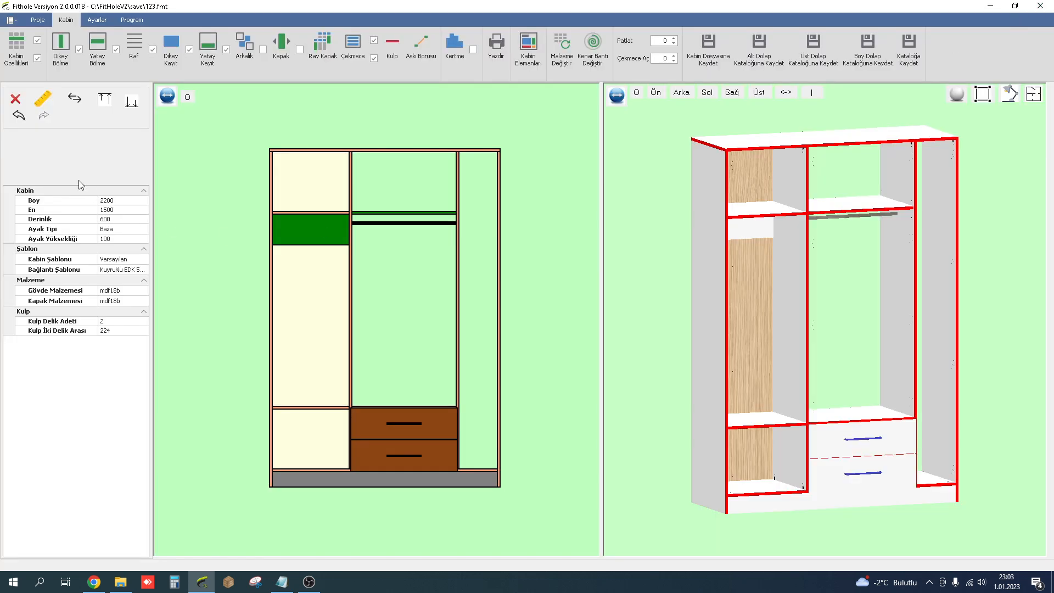
pyautogui.click(49, 103)
pyautogui.click(497, 47)
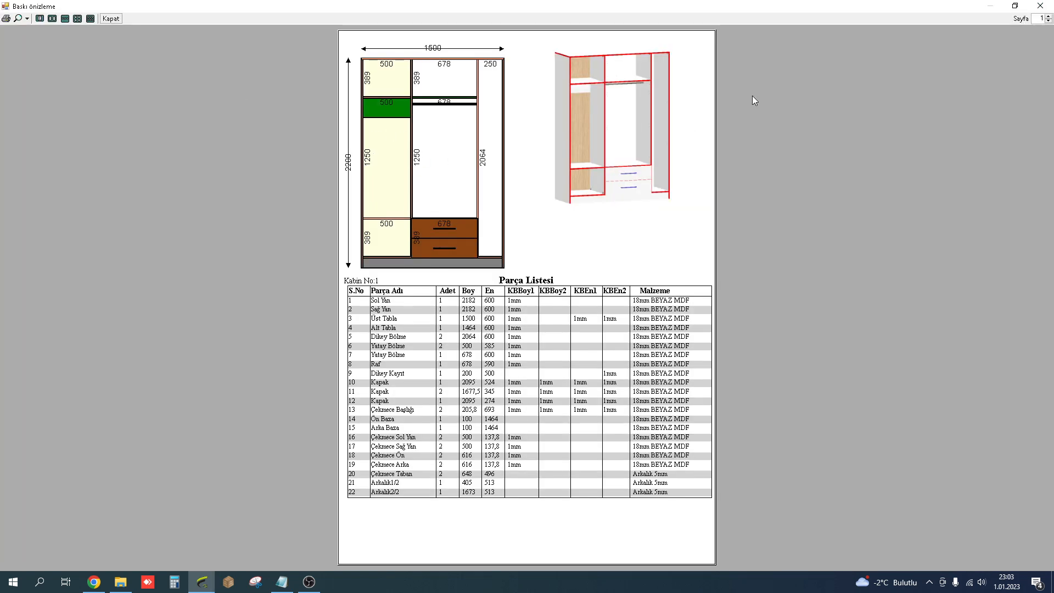
pyautogui.click(1040, 5)
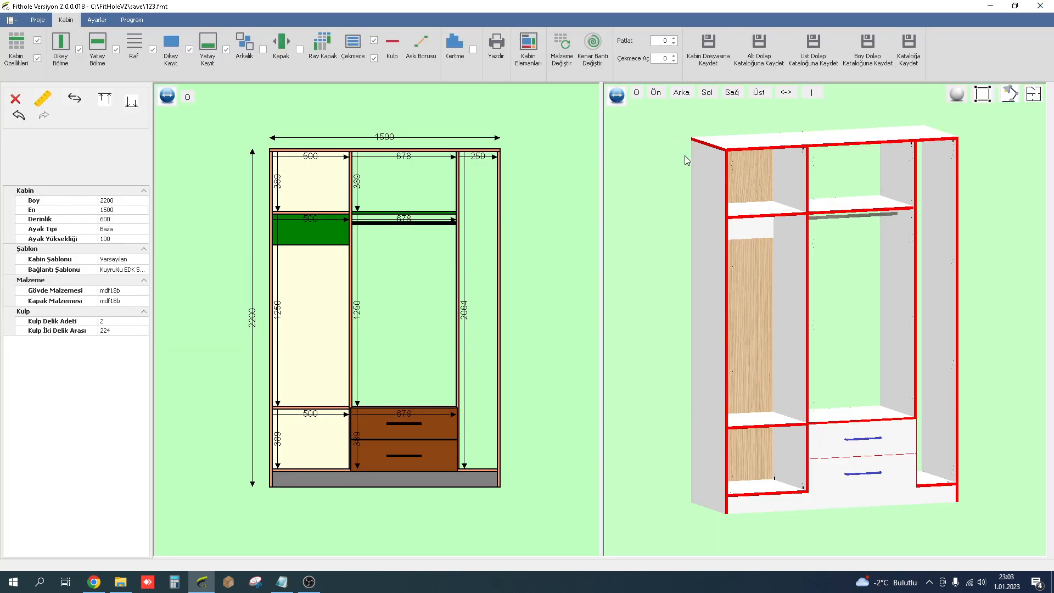
# Explode the cabinet view to 150 and pull the drawers open to view the parts.
pyautogui.click(674, 38)
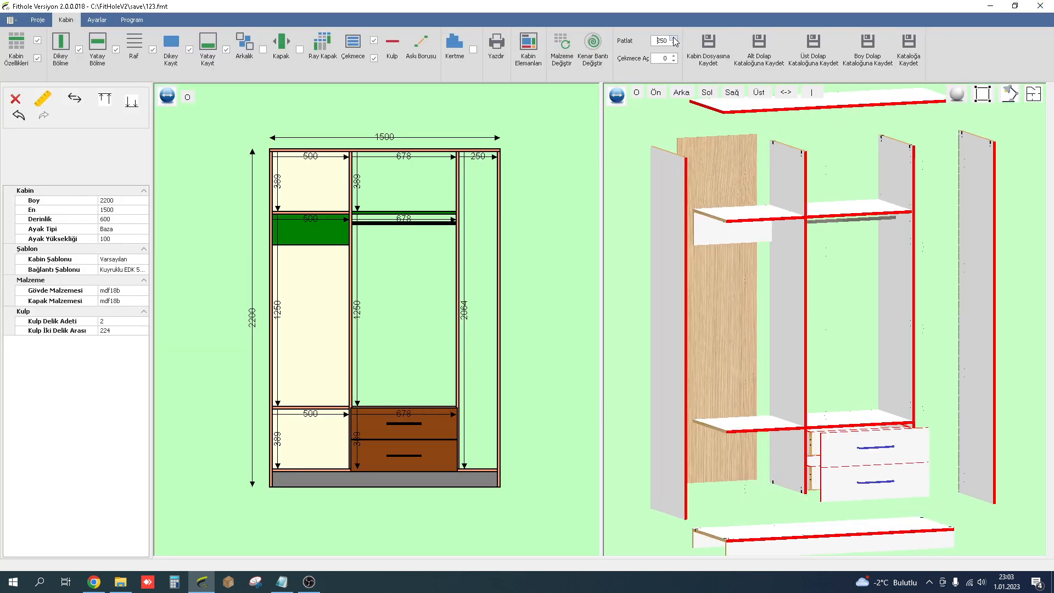
pyautogui.click(673, 44)
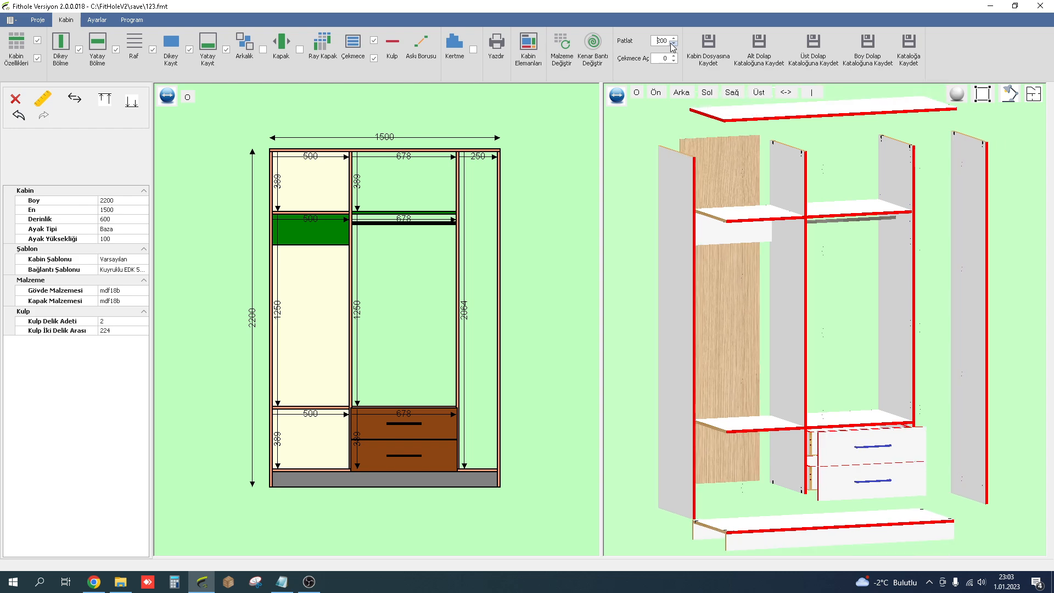
pyautogui.click(671, 43)
pyautogui.click(674, 55)
pyautogui.click(673, 55)
pyautogui.click(673, 55)
pyautogui.click(673, 55)
pyautogui.click(674, 55)
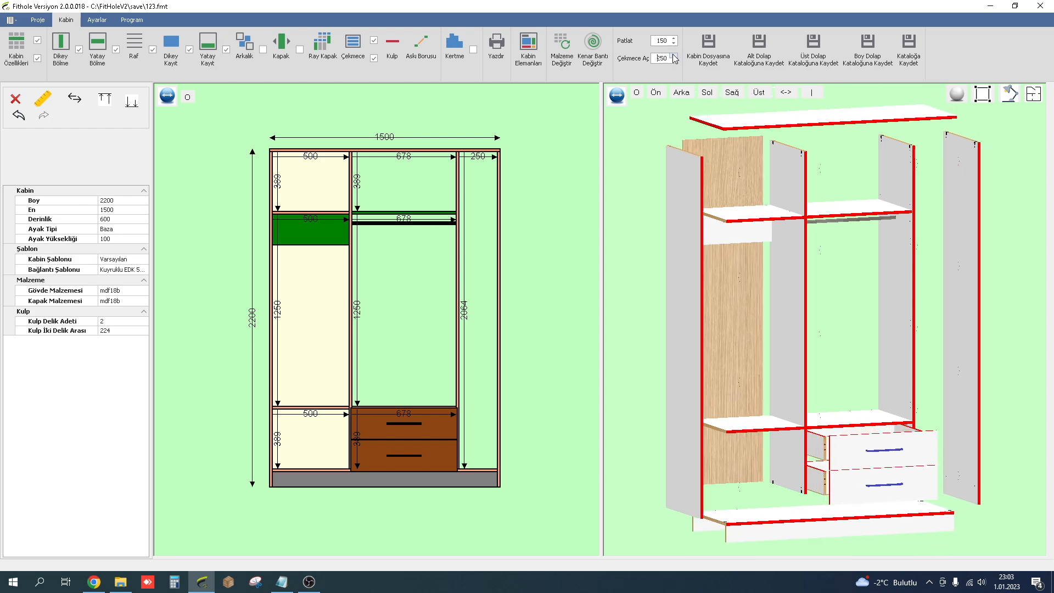
pyautogui.moveTo(815, 204); pyautogui.dragTo(905, 251, button='middle')
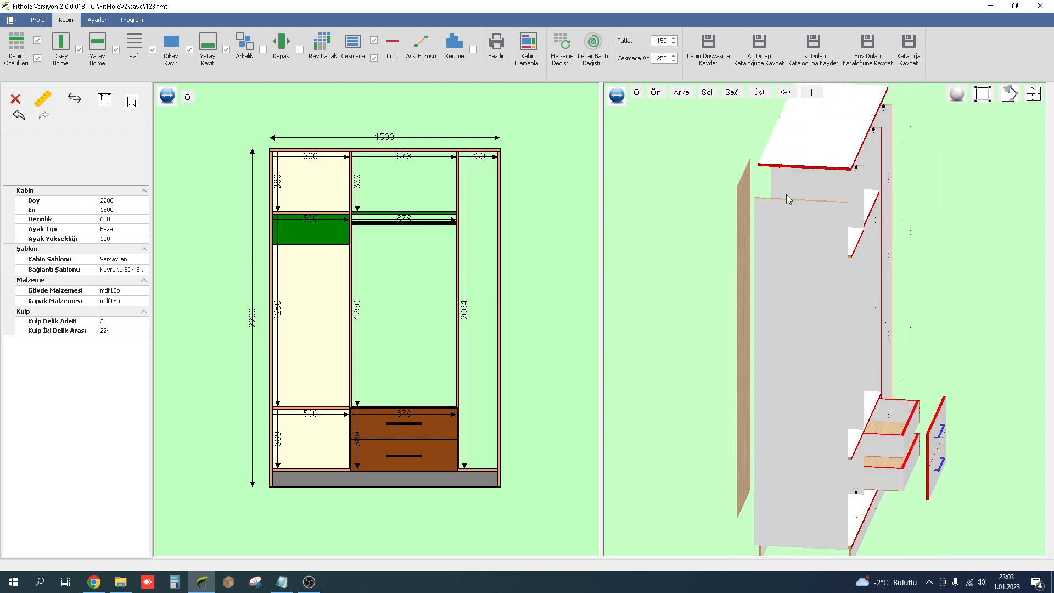
# Reset the explode and drawer-opening values to 0.
pyautogui.click(673, 43)
pyautogui.click(672, 43)
pyautogui.click(672, 43)
pyautogui.click(674, 61)
pyautogui.click(674, 60)
pyautogui.click(674, 61)
pyautogui.click(674, 60)
pyautogui.click(674, 60)
pyautogui.moveTo(879, 213); pyautogui.dragTo(802, 220, button='middle')
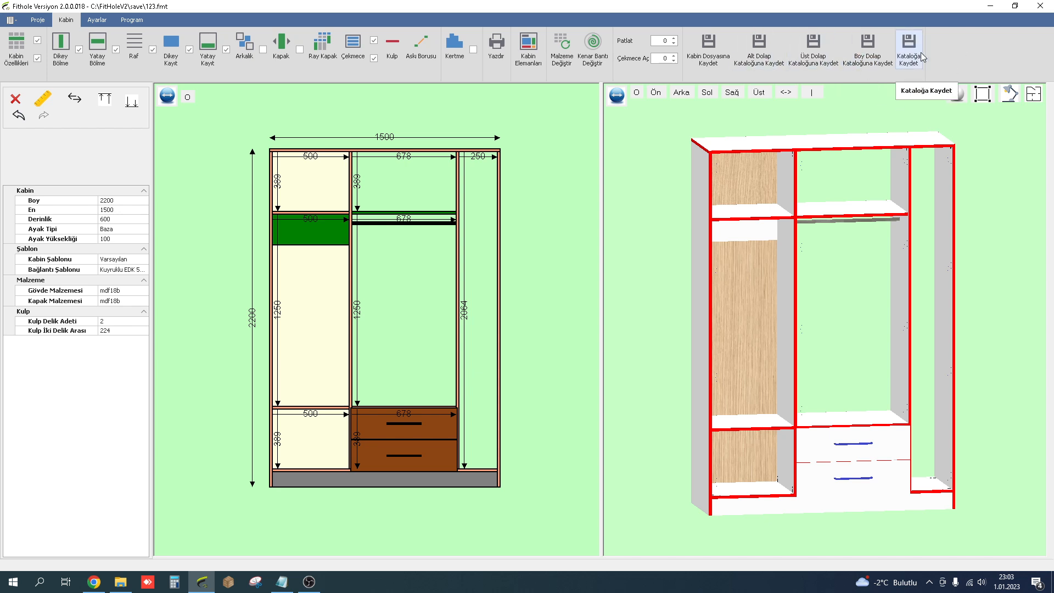
# In the project room view, toggle the door and overall dimension labels and the dimension font size.
pyautogui.click(37, 20)
pyautogui.click(353, 290)
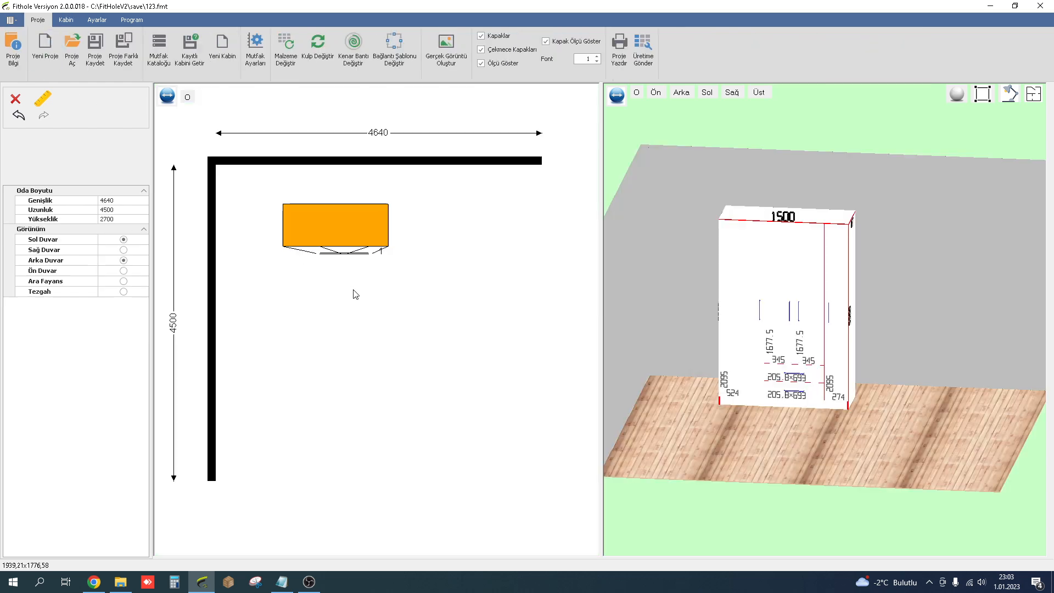
pyautogui.scroll(5, 695, 294)
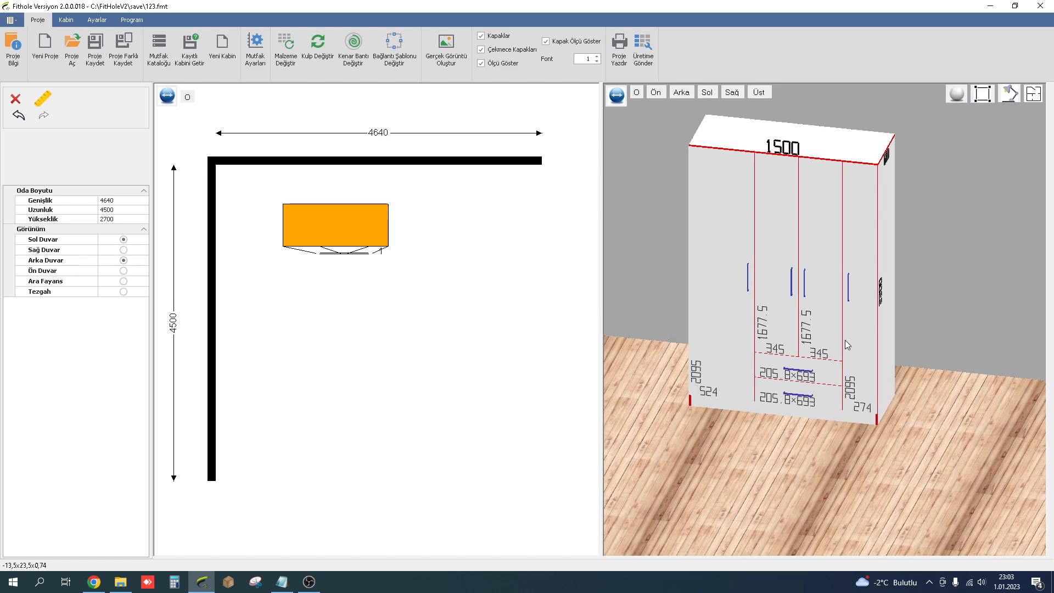
pyautogui.click(564, 44)
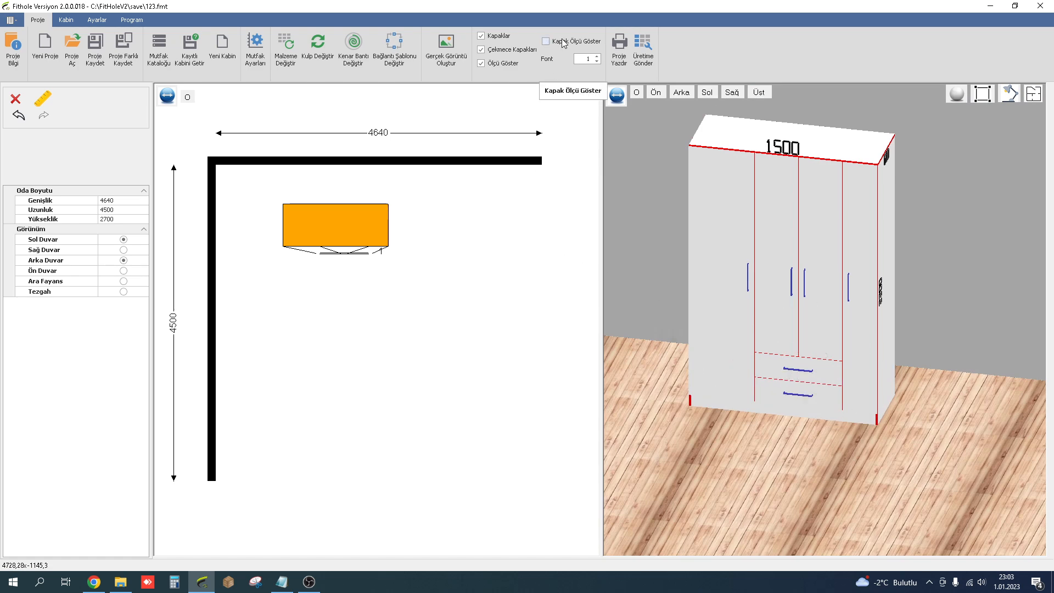
pyautogui.click(564, 44)
pyautogui.moveTo(784, 268); pyautogui.dragTo(686, 264)
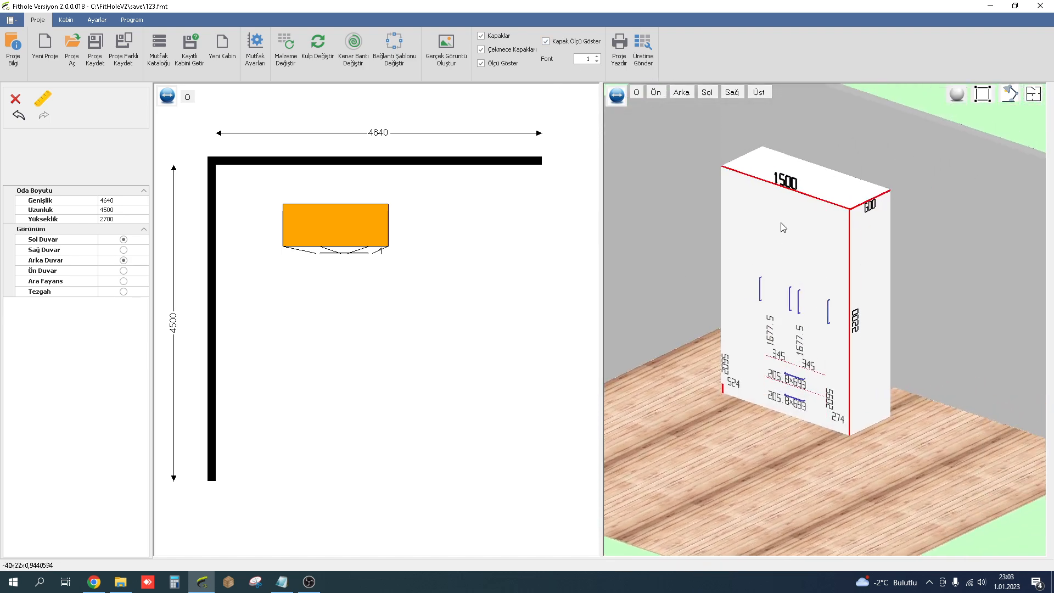
pyautogui.click(497, 64)
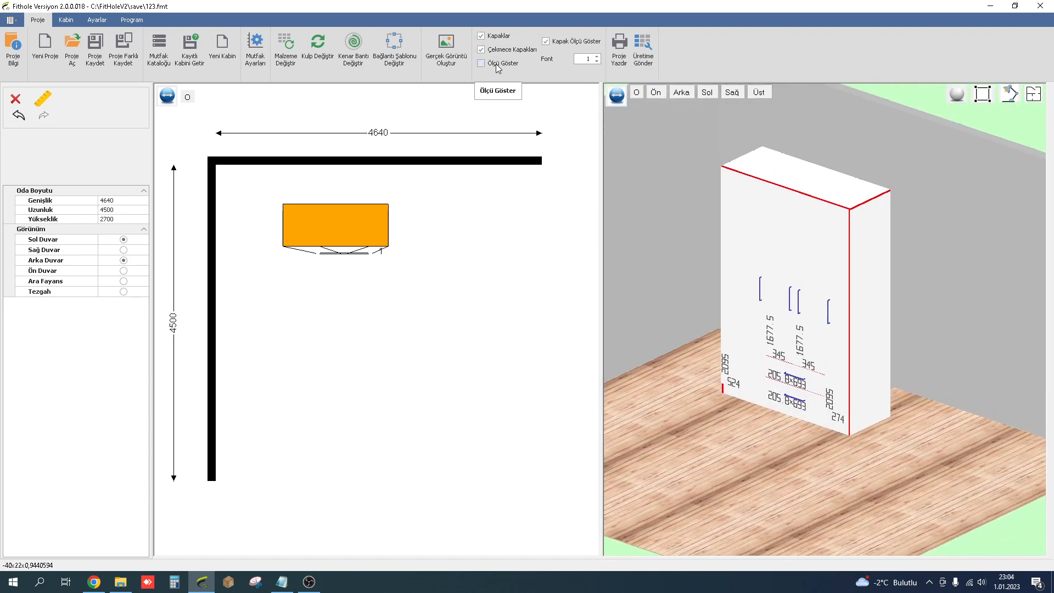
pyautogui.click(497, 65)
pyautogui.click(597, 56)
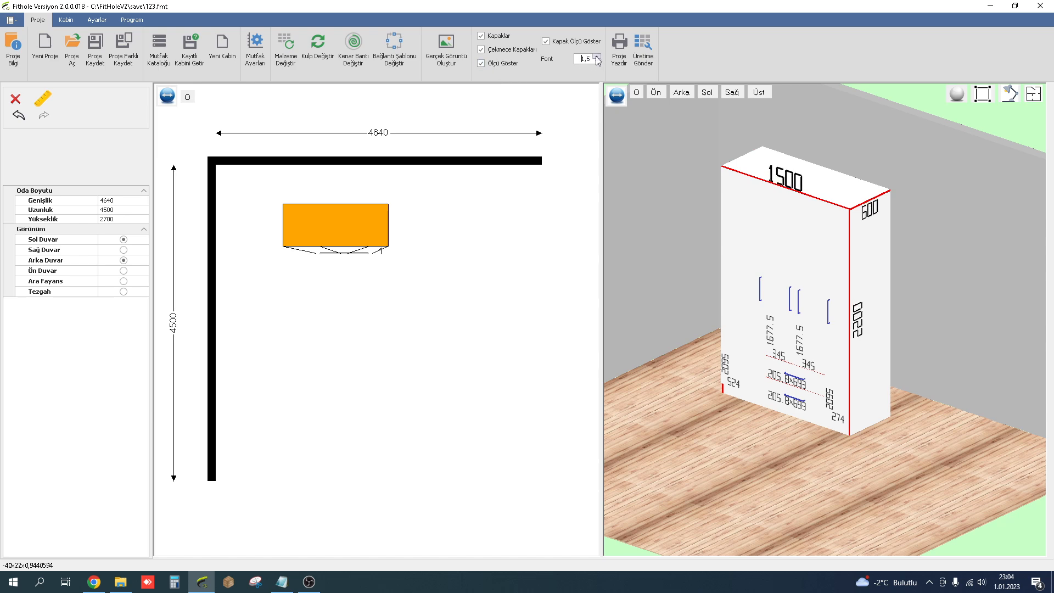
pyautogui.click(597, 61)
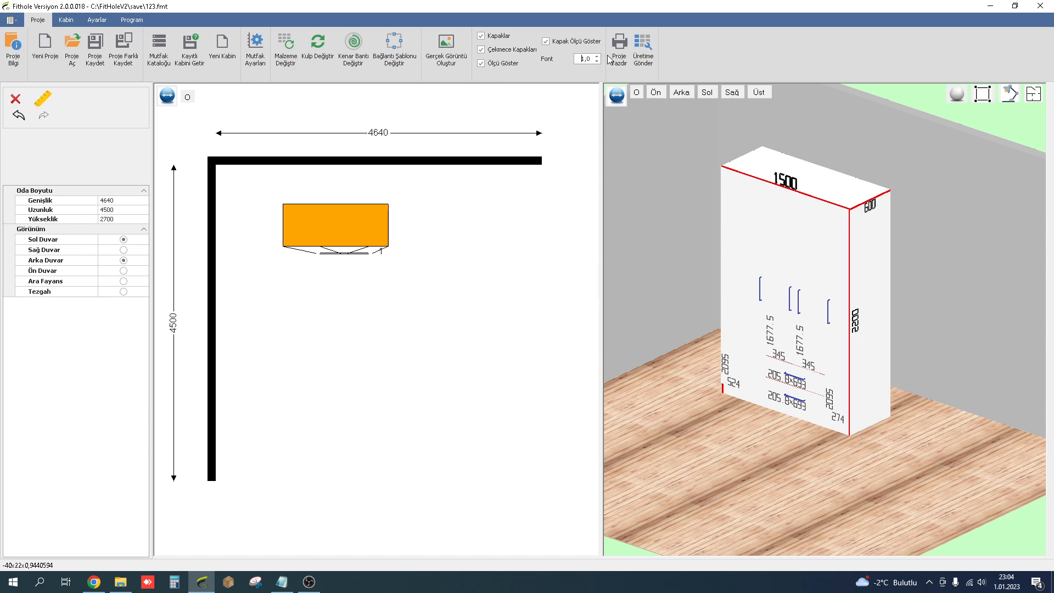
# Open and close the project print preview.
pyautogui.click(618, 53)
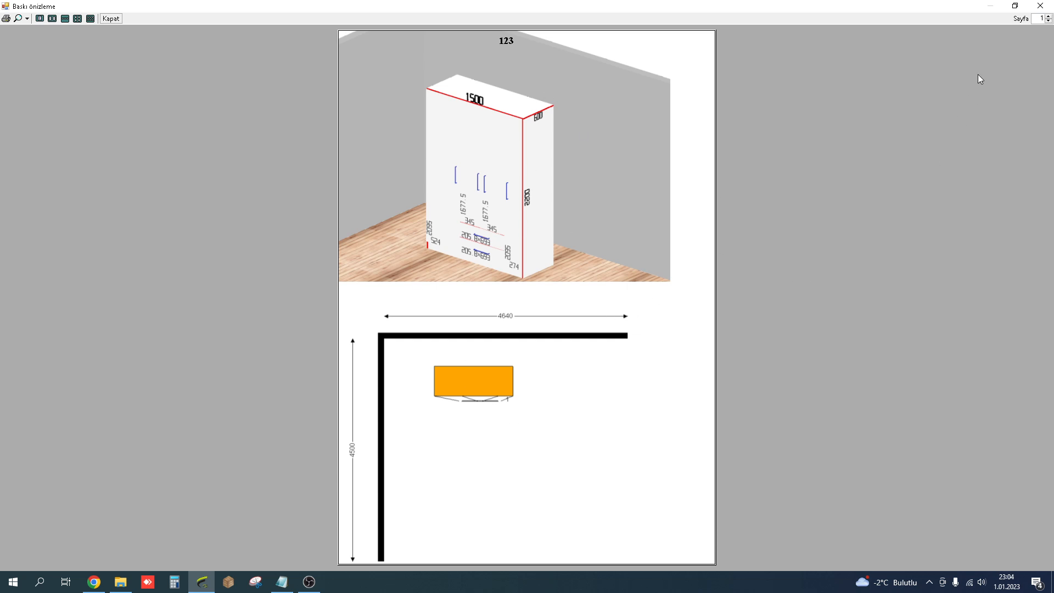
pyautogui.click(1041, 6)
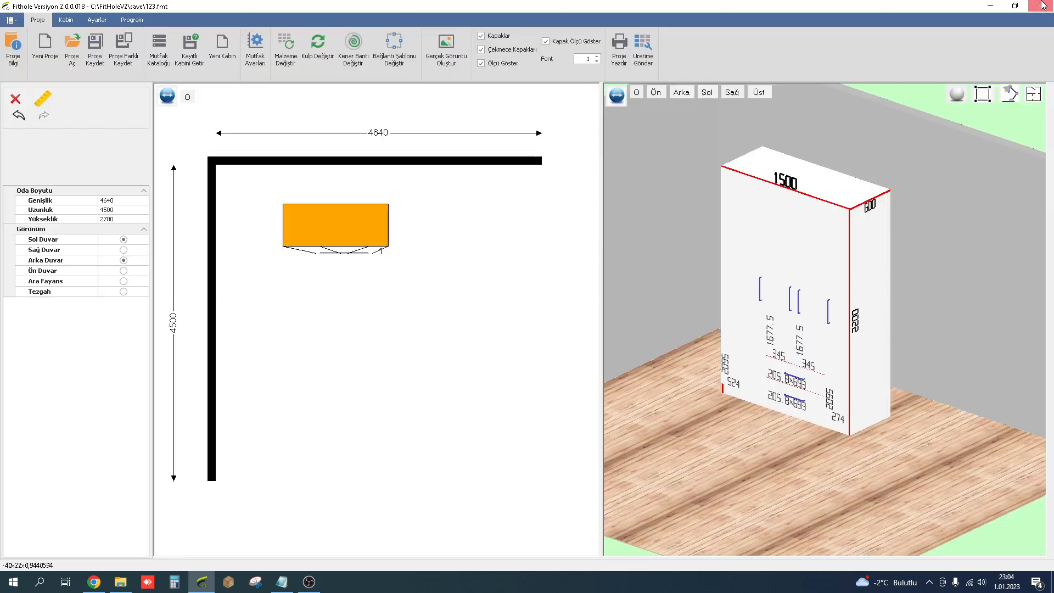
# Move the cabinet into the room's corner against both walls.
pyautogui.moveTo(335, 236); pyautogui.dragTo(226, 181)
pyautogui.click(326, 263)
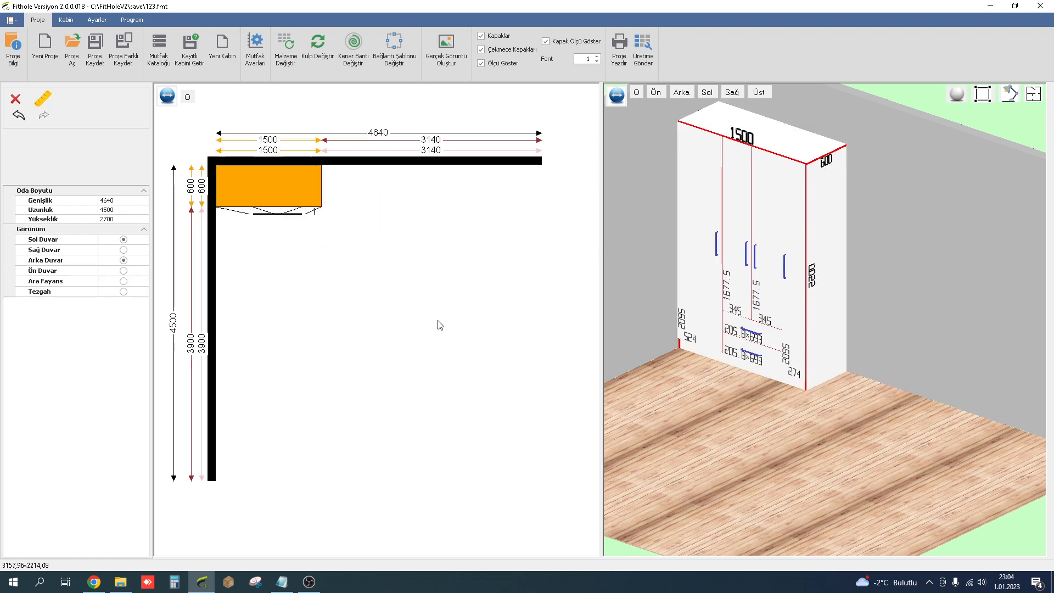
# Paste a copy of the cabinet and place it beside the first along the back wall.
pyautogui.click(275, 196)
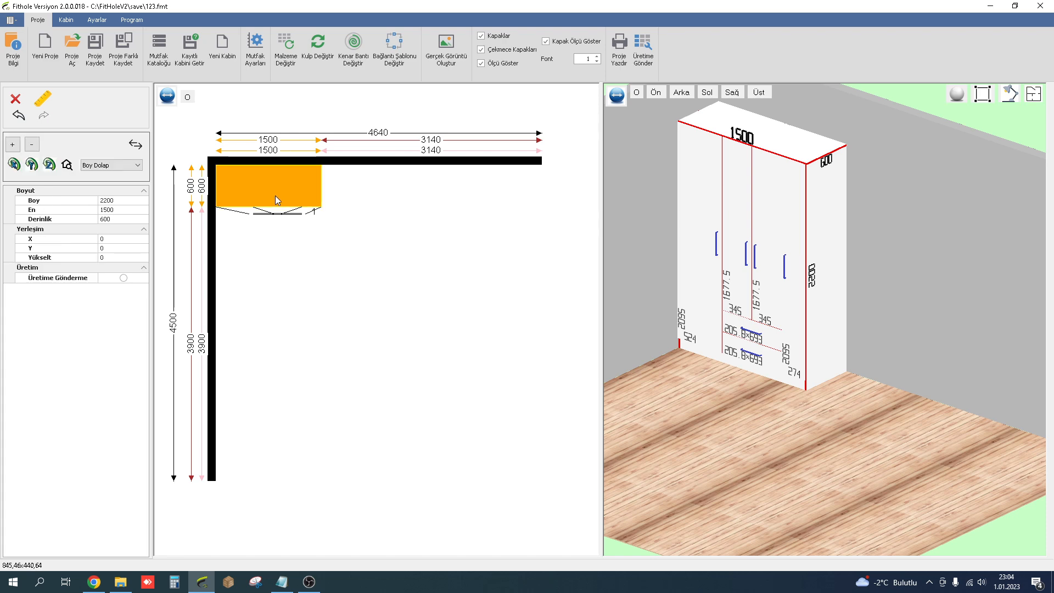
pyautogui.hotkey('ctrl', 'v')
pyautogui.click(323, 266)
pyautogui.moveTo(330, 212); pyautogui.dragTo(396, 177)
pyautogui.click(425, 302)
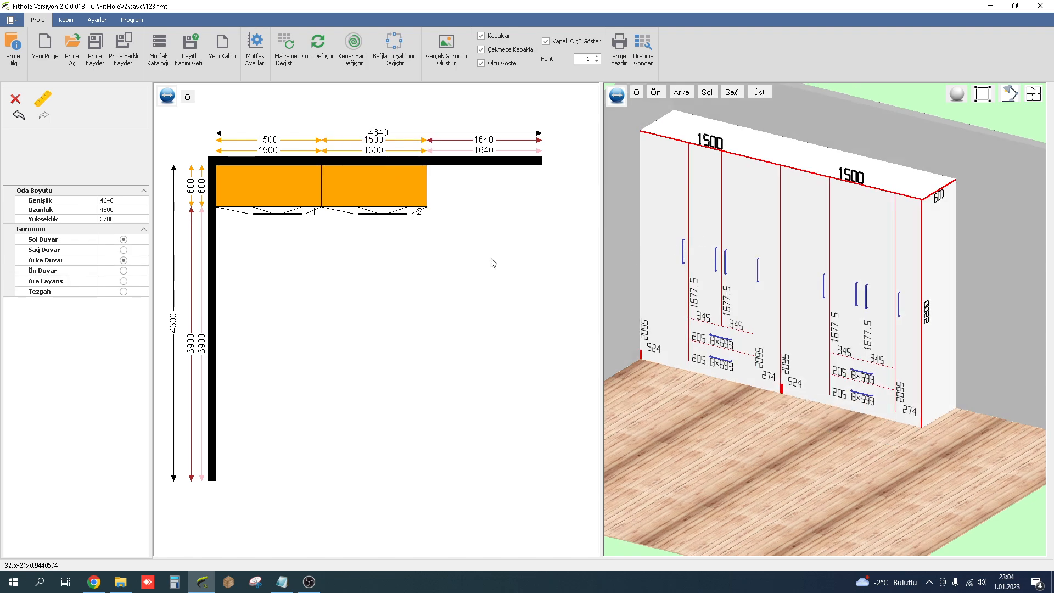
# Set the second cabinet's width (En) to 1400.
pyautogui.click(387, 186)
pyautogui.click(123, 209)
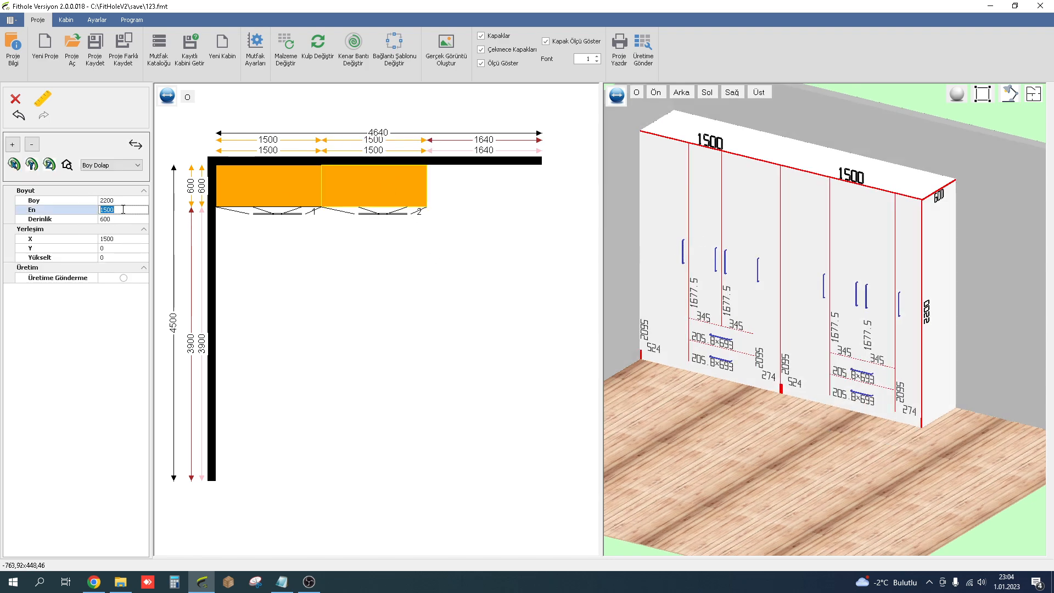
pyautogui.write('1400')
pyautogui.press('Return')
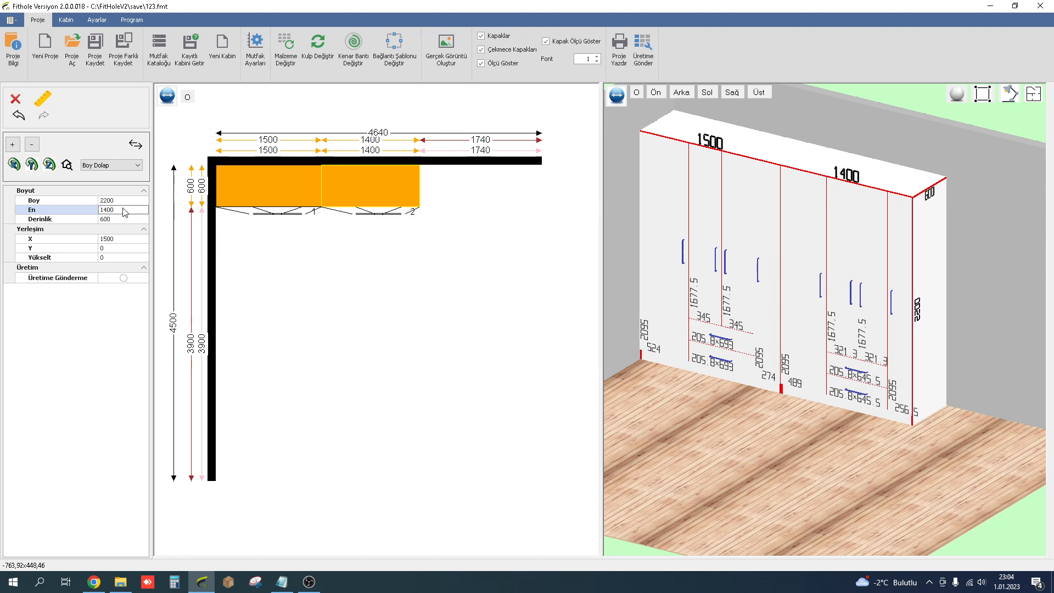
pyautogui.click(410, 382)
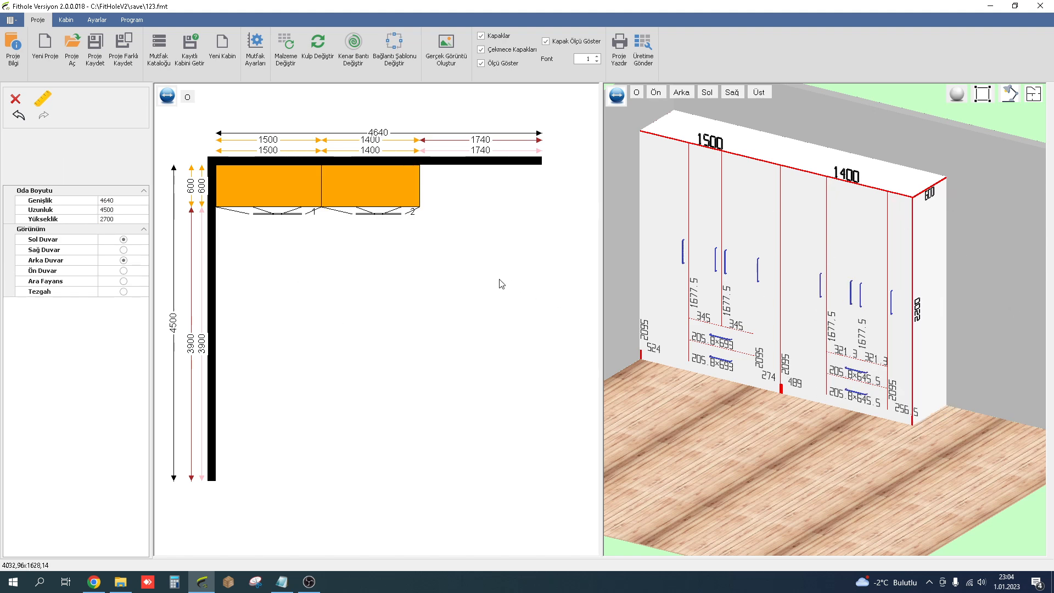
# Open Save As for the project and enter a file name based on the customer's name.
pyautogui.click(406, 194)
pyautogui.click(464, 251)
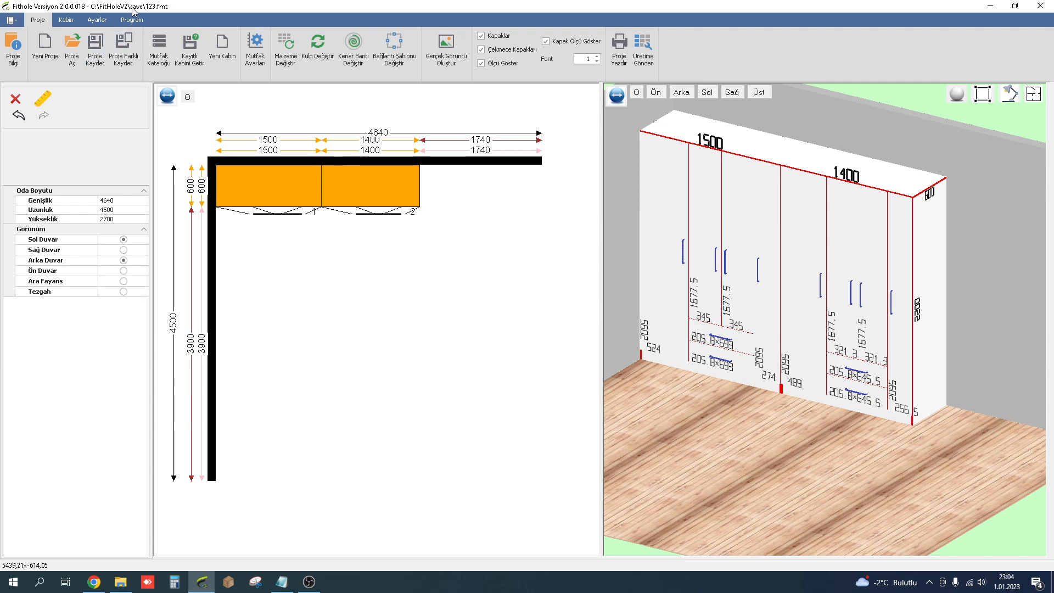
pyautogui.click(119, 53)
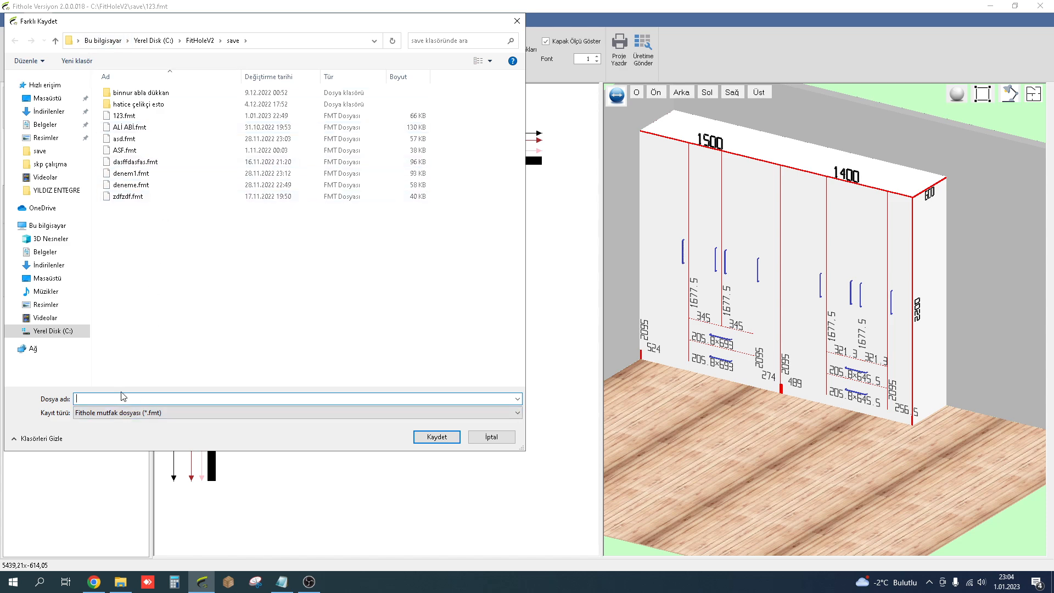
pyautogui.write('ahmet bey proje')
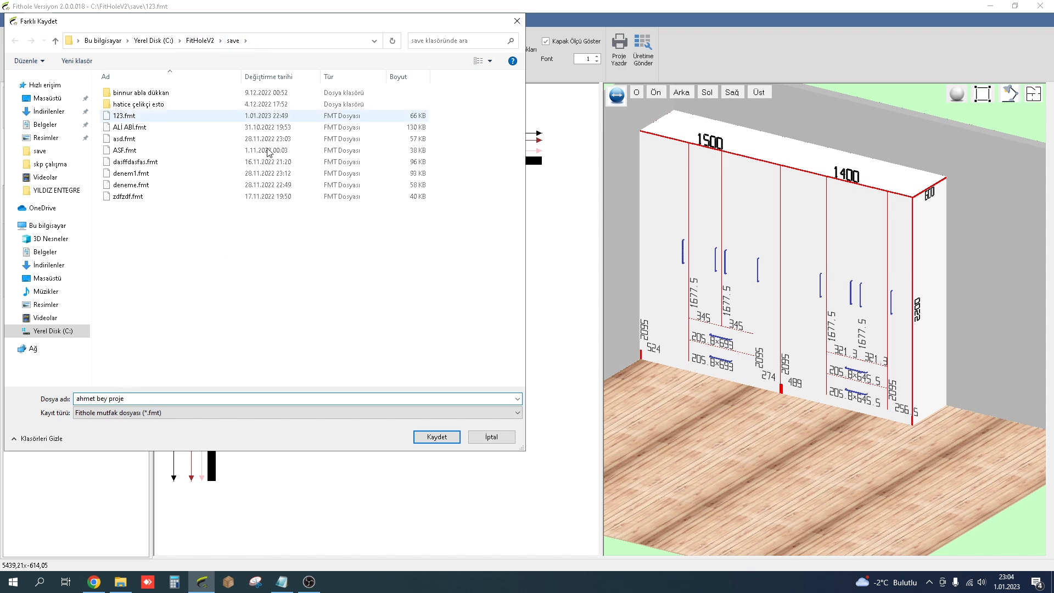
# Create a new folder in the save directory named after the customer with ABC inşaat, and open it.
pyautogui.rightClick(152, 244)
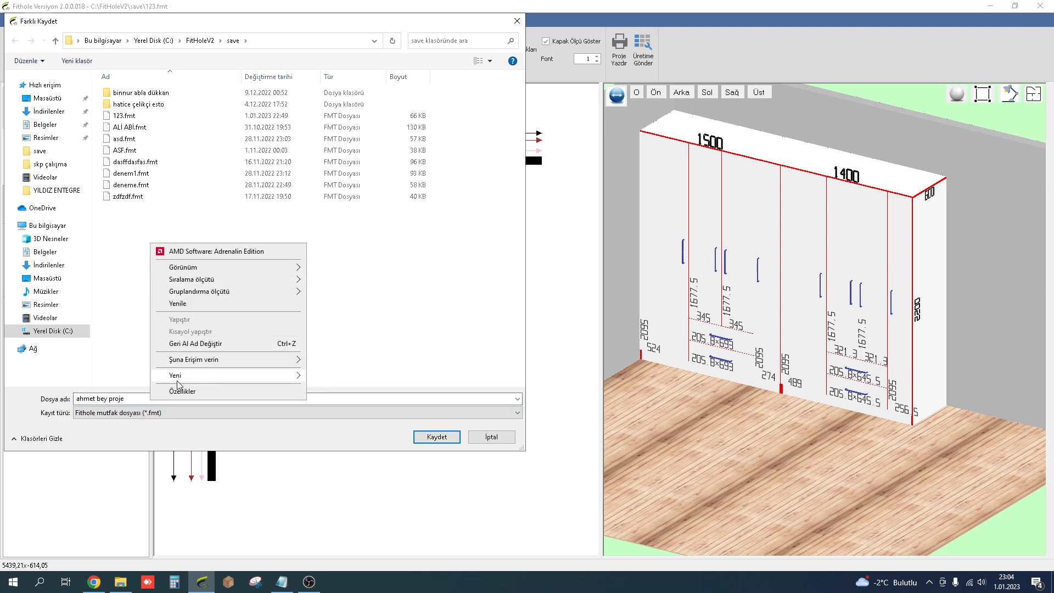
pyautogui.moveTo(177, 378)
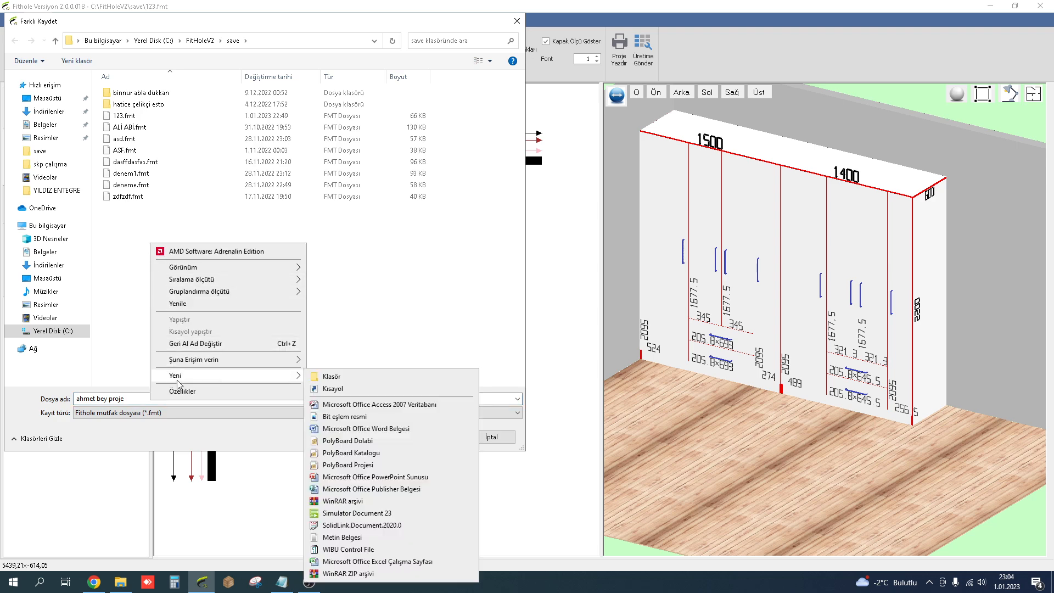
pyautogui.click(326, 378)
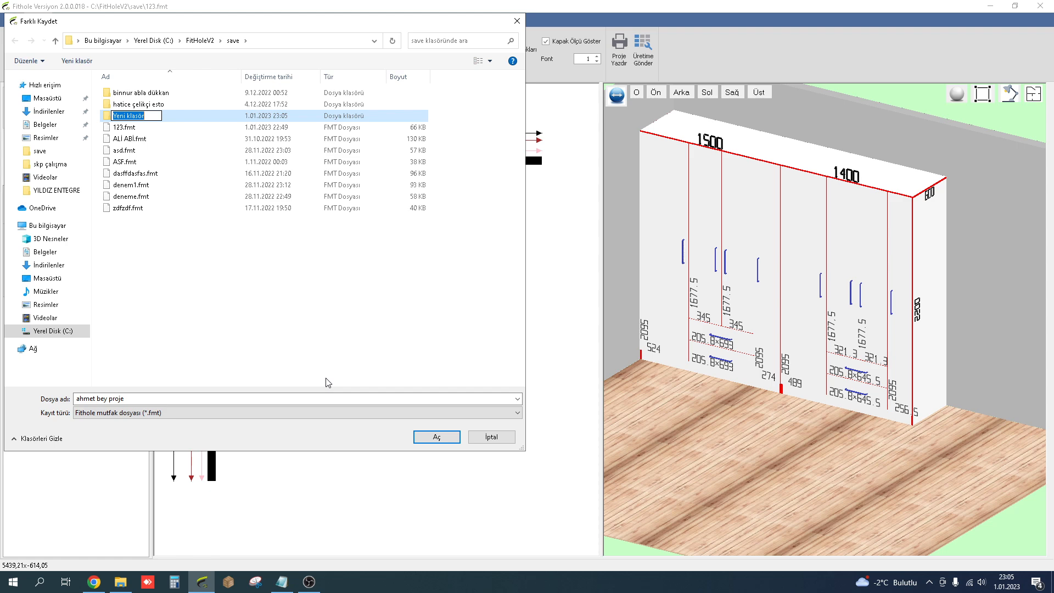
pyautogui.write('Ahmet bey ABC inşaat')
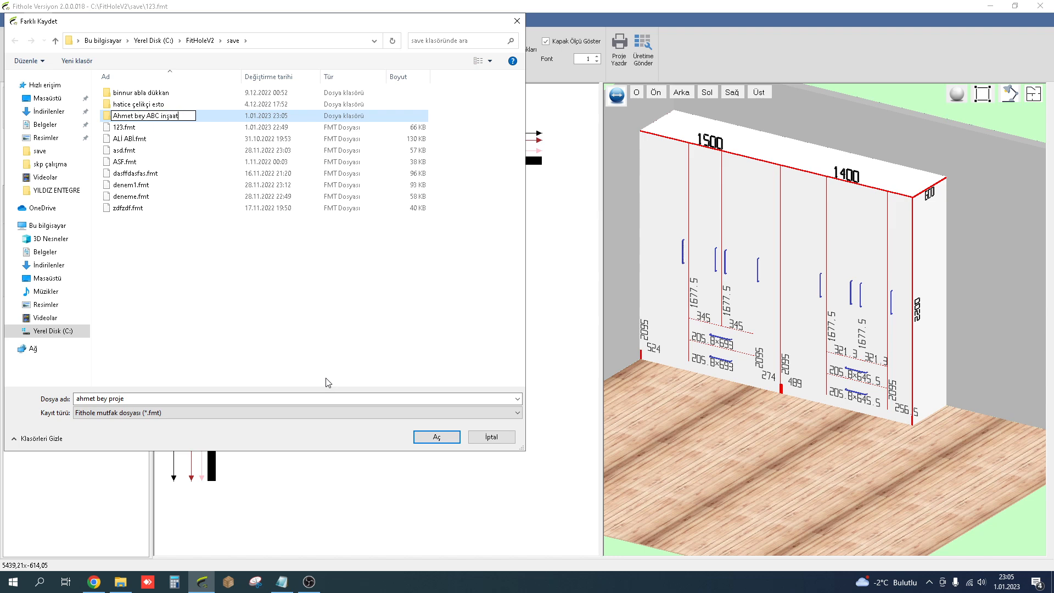
pyautogui.press('Return')
pyautogui.press('Return')
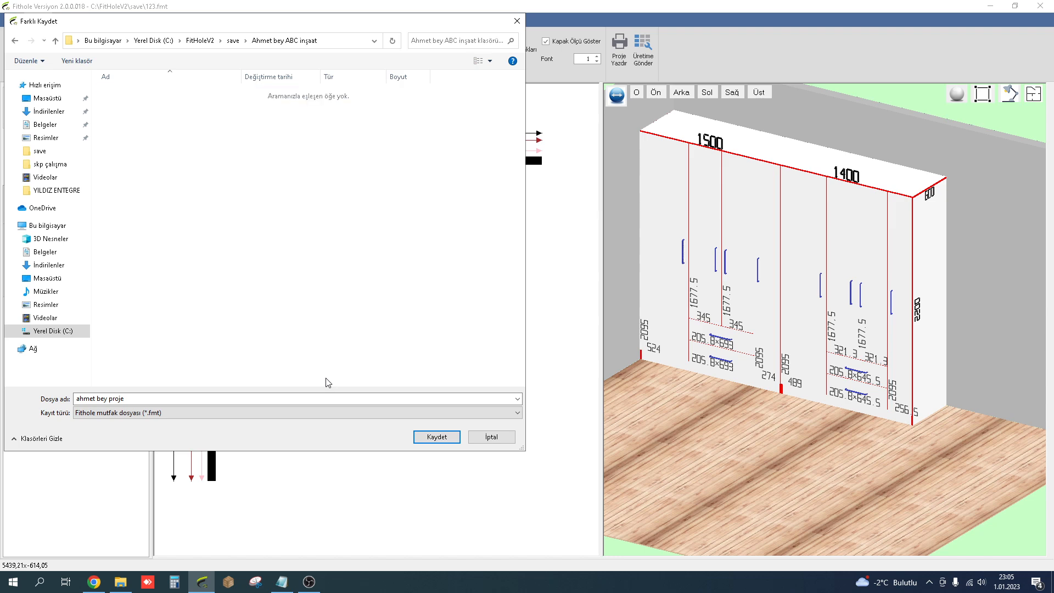
# Save the project in the new folder as dolap1.
pyautogui.click(234, 400)
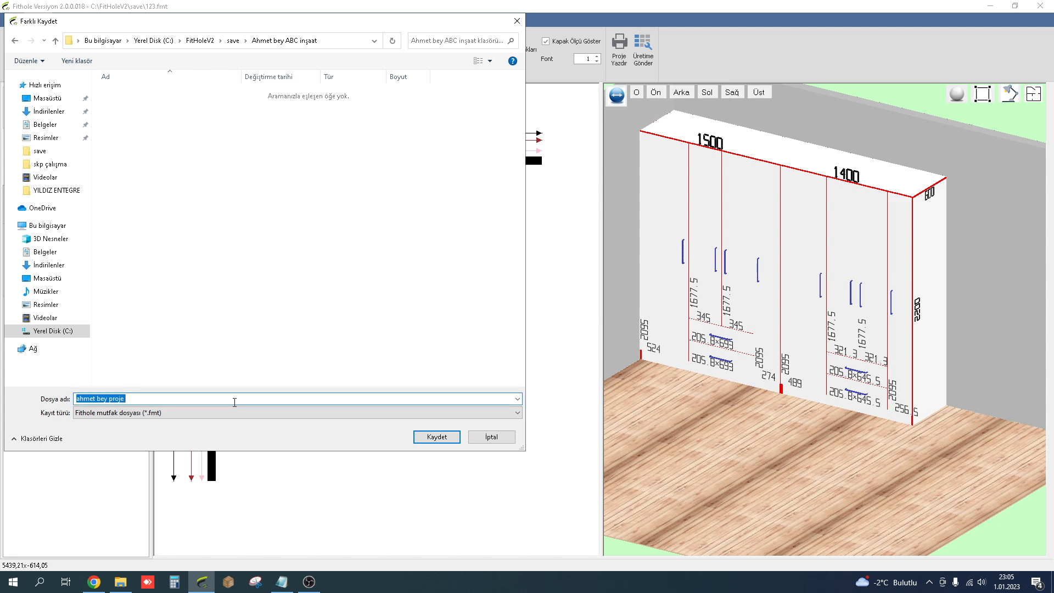
pyautogui.write('dolap1')
pyautogui.press('Return')
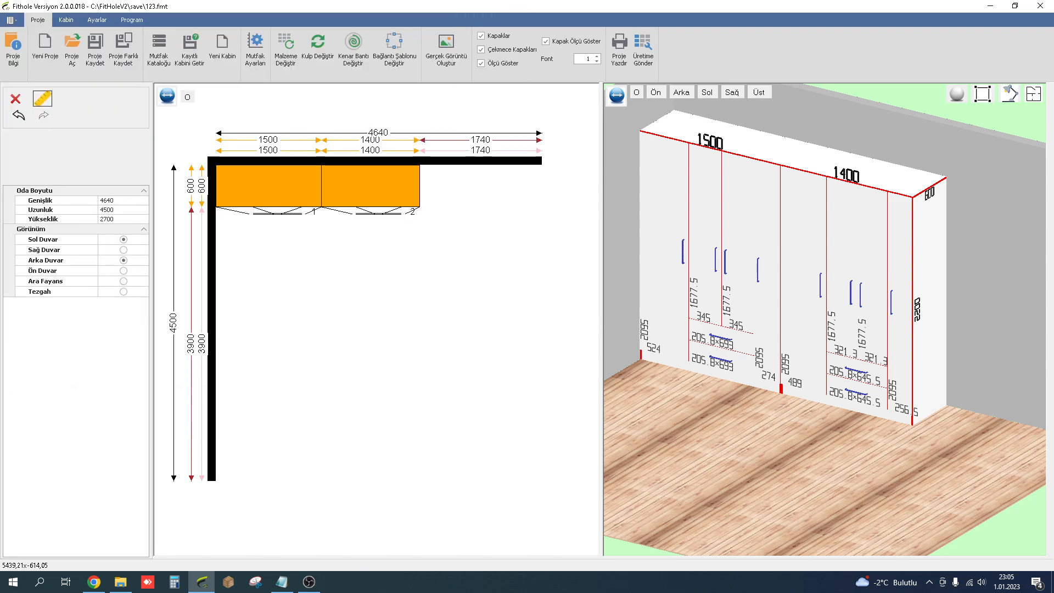
# Open the production parts list and run the export with the NESTO TPA machine parameters.
pyautogui.click(649, 61)
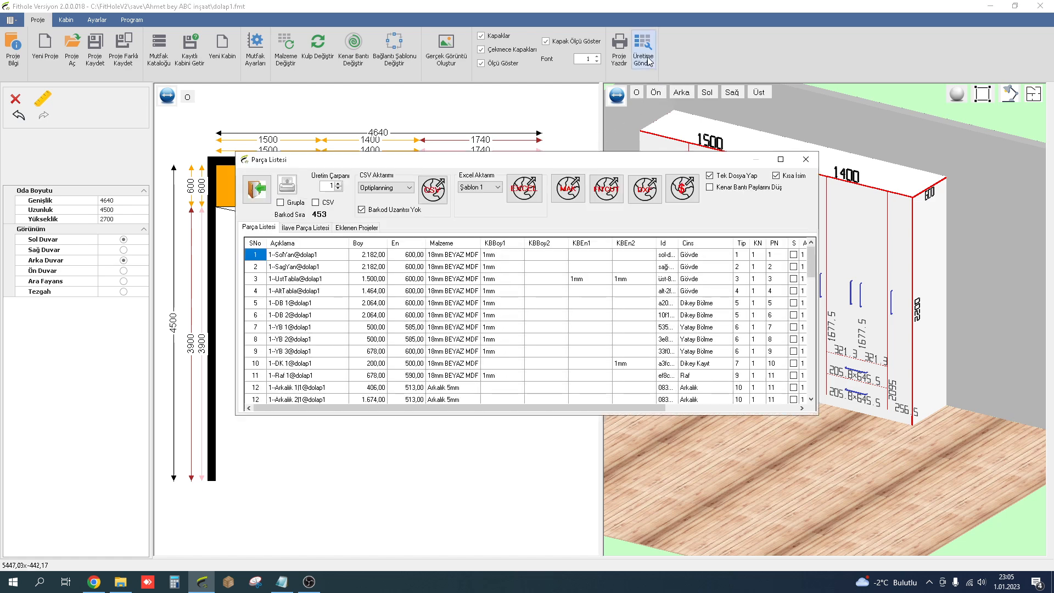
pyautogui.click(682, 191)
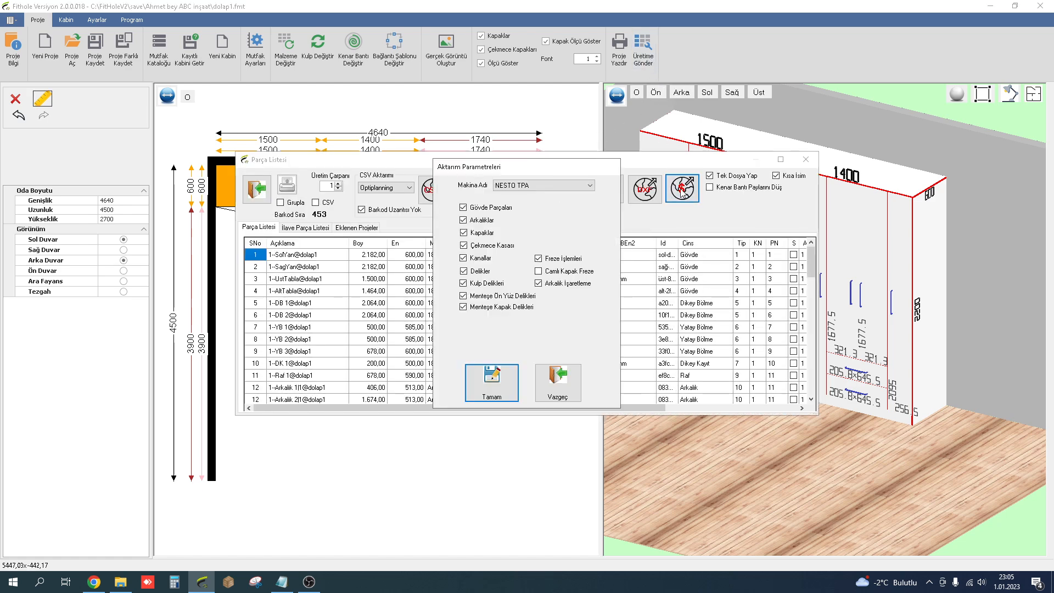
pyautogui.click(492, 385)
# Review the production cost breakdown for holes, channels, materials and hardware, then close it.
pyautogui.moveTo(714, 446); pyautogui.dragTo(806, 443)
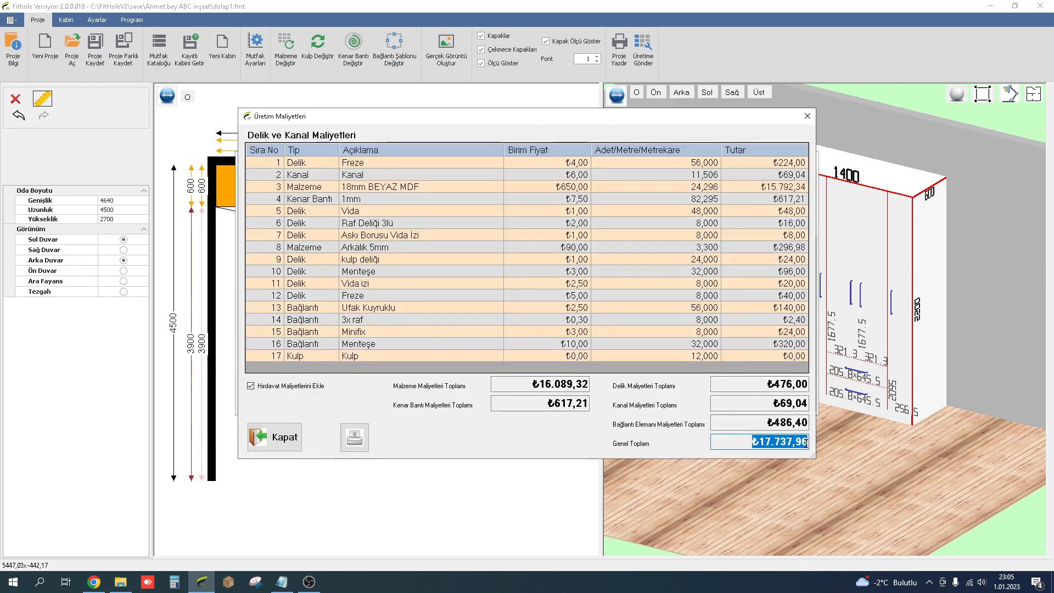
pyautogui.click(571, 191)
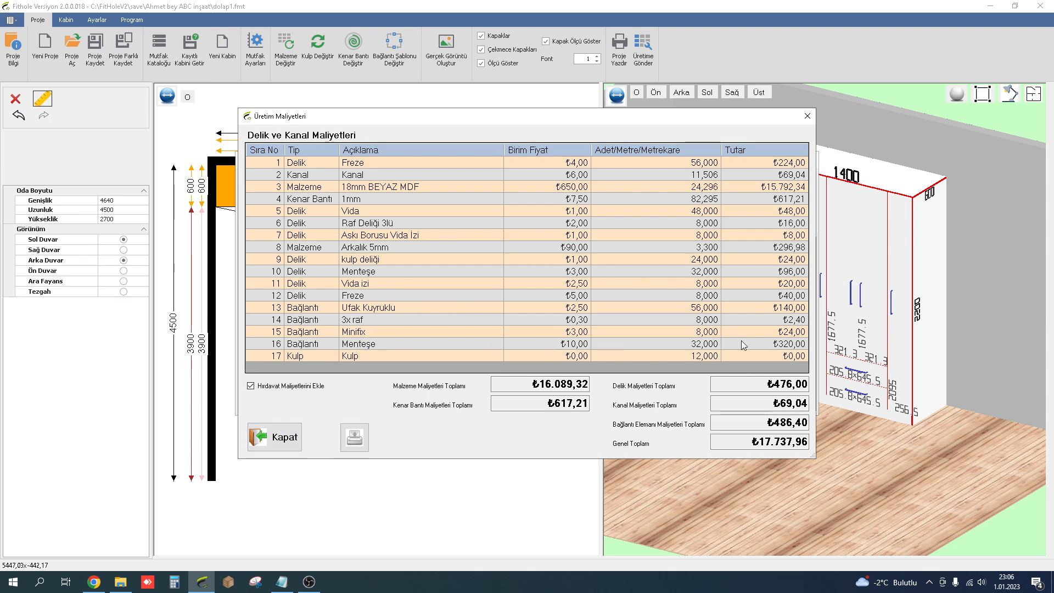
pyautogui.click(275, 439)
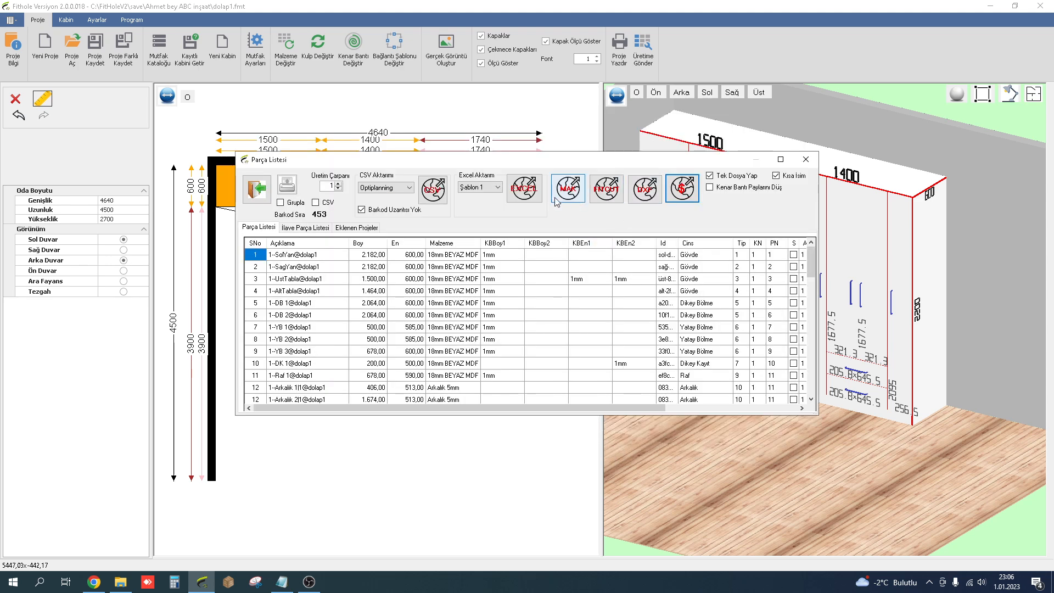
# Send the parts to the FitCut panel optimizer and view the optimized cutting layout.
pyautogui.click(608, 195)
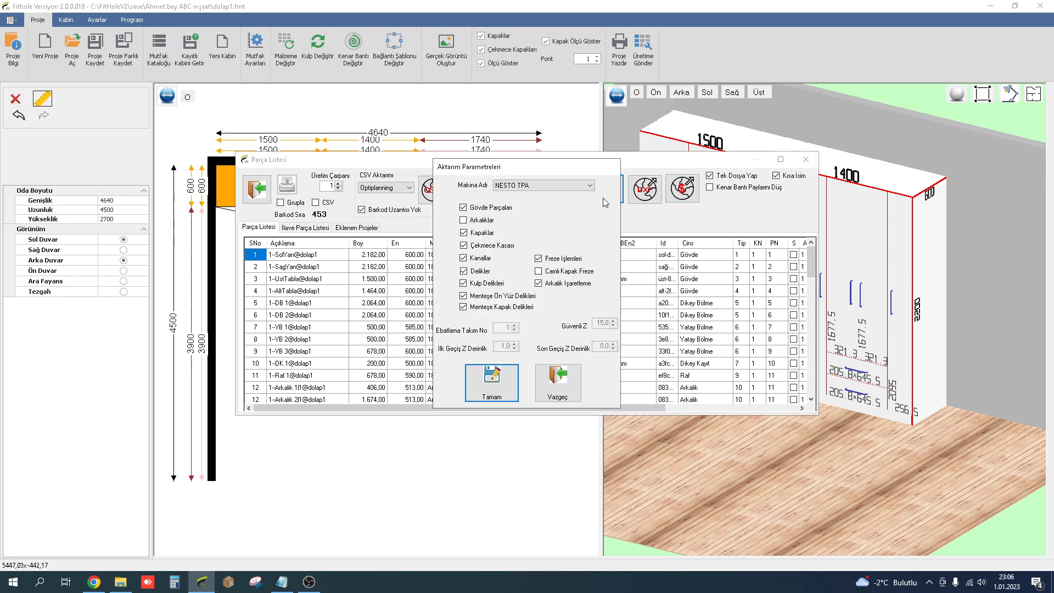
pyautogui.click(483, 397)
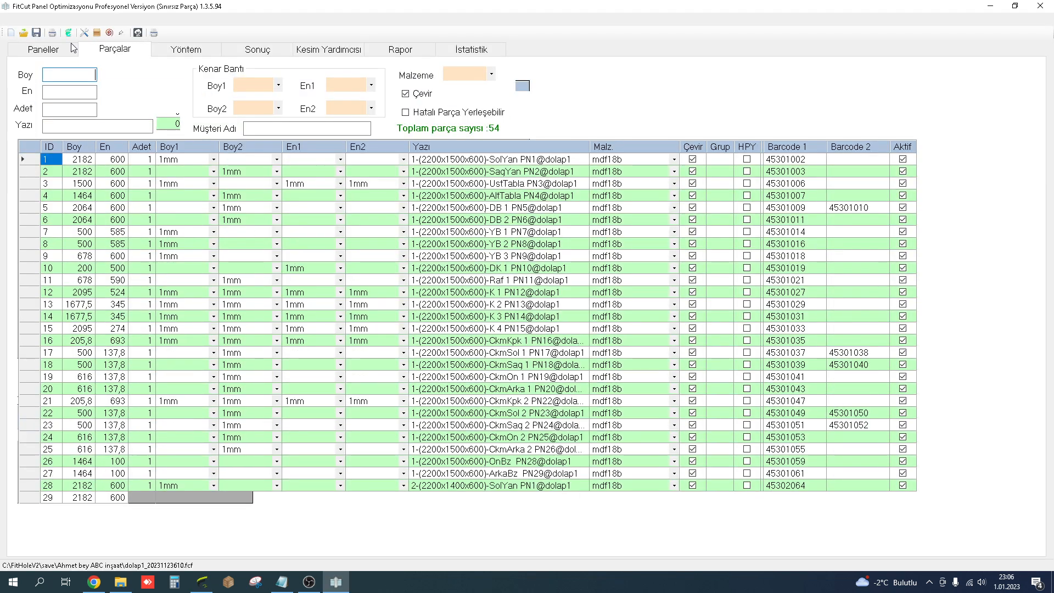
pyautogui.click(69, 34)
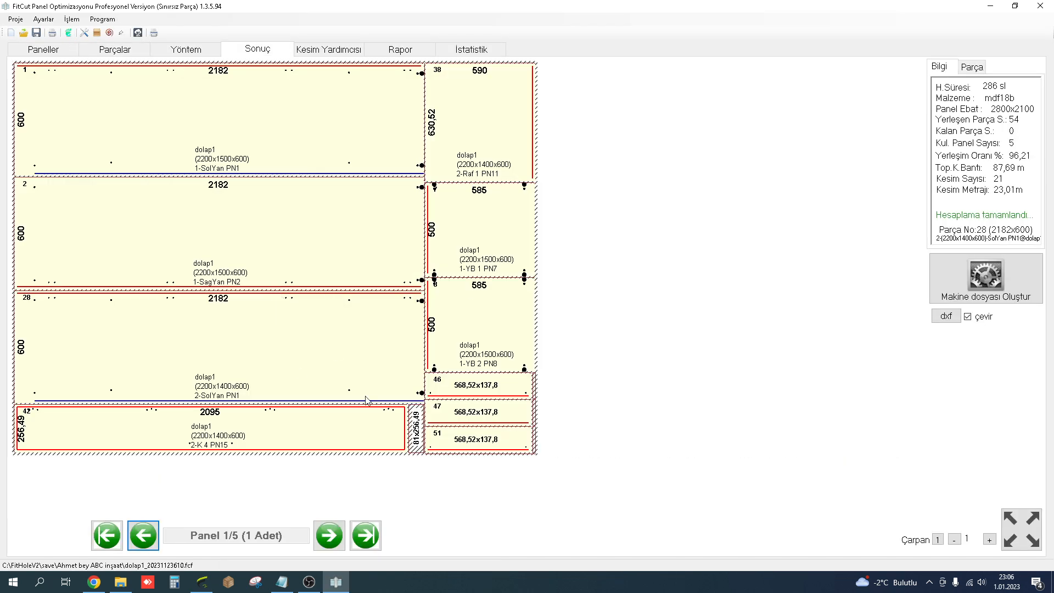
pyautogui.moveTo(347, 307); pyautogui.dragTo(344, 334)
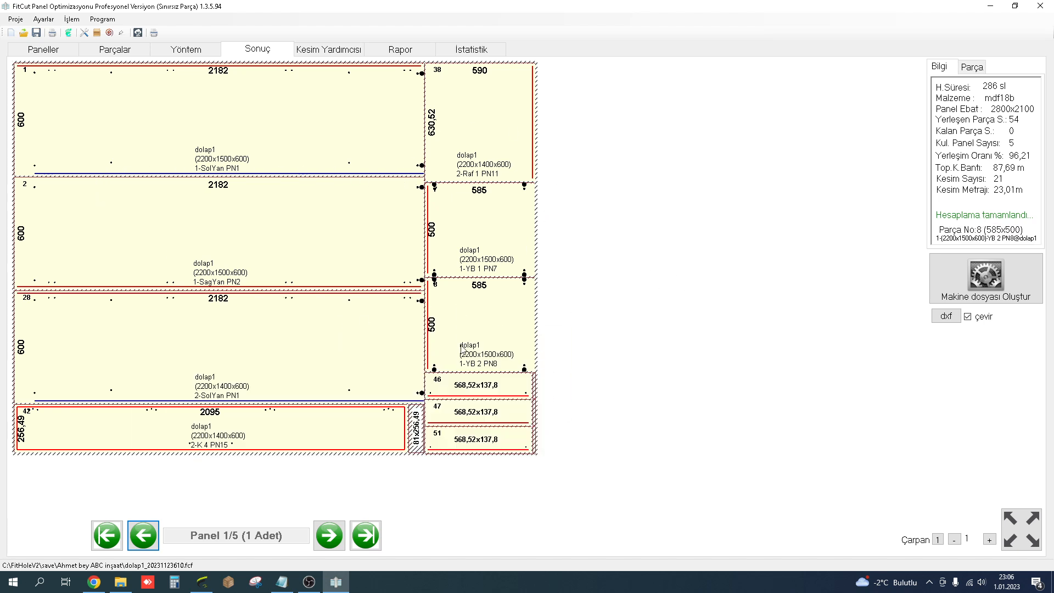
# Generate the machine files from the cutting layout, then close the output folder and the optimizer.
pyautogui.click(963, 297)
pyautogui.click(491, 379)
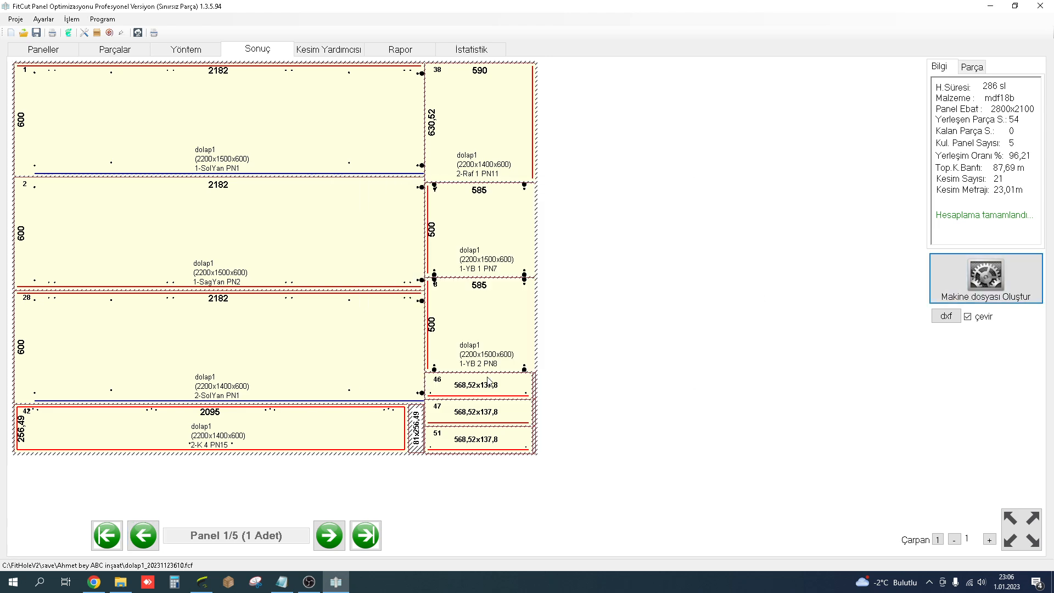
pyautogui.click(504, 332)
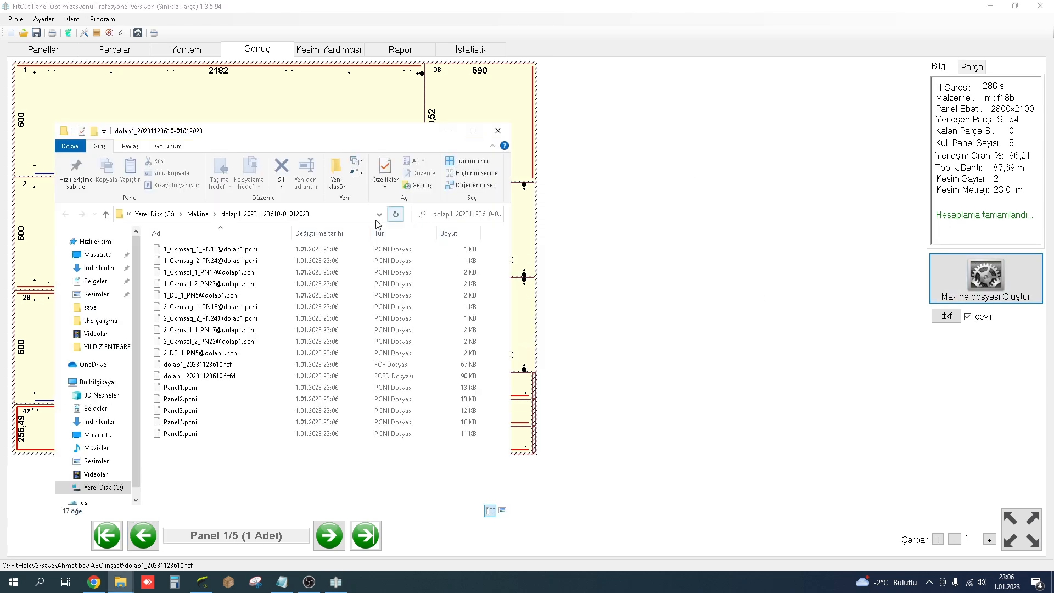
pyautogui.moveTo(215, 471); pyautogui.dragTo(184, 248)
pyautogui.click(285, 494)
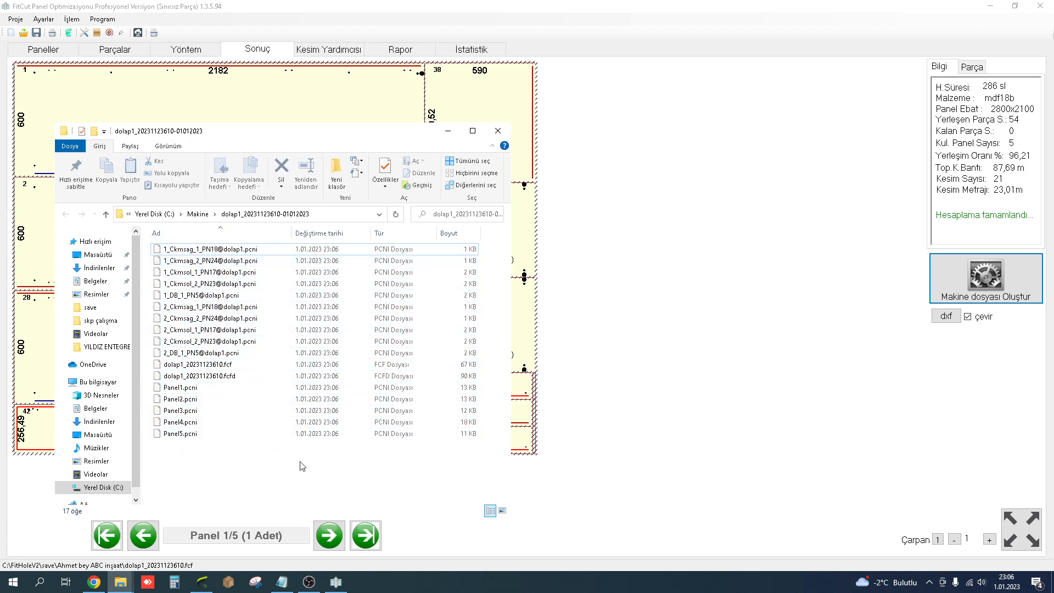
pyautogui.click(498, 131)
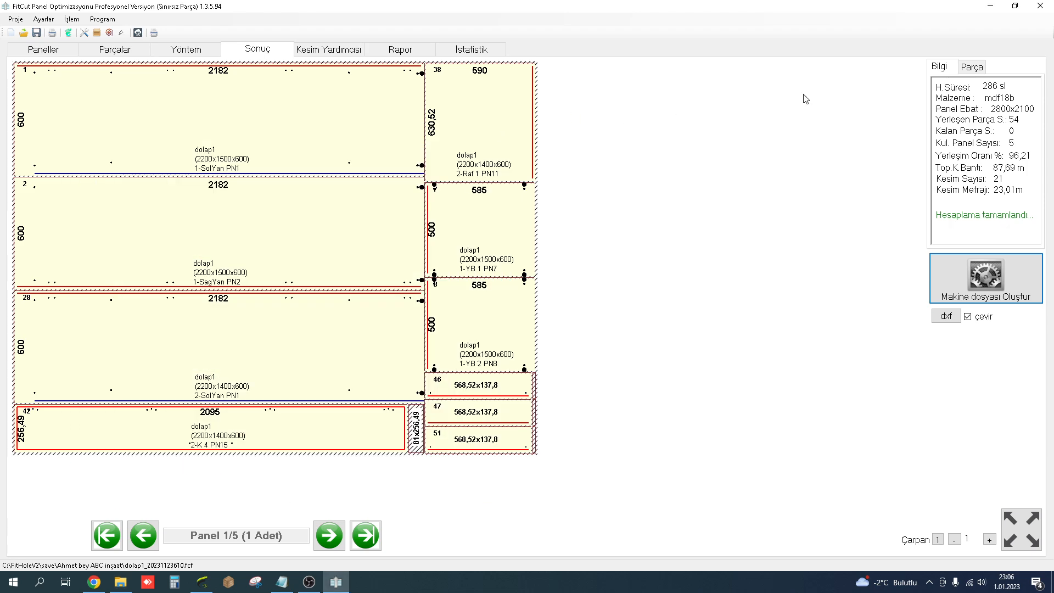
pyautogui.click(1042, 8)
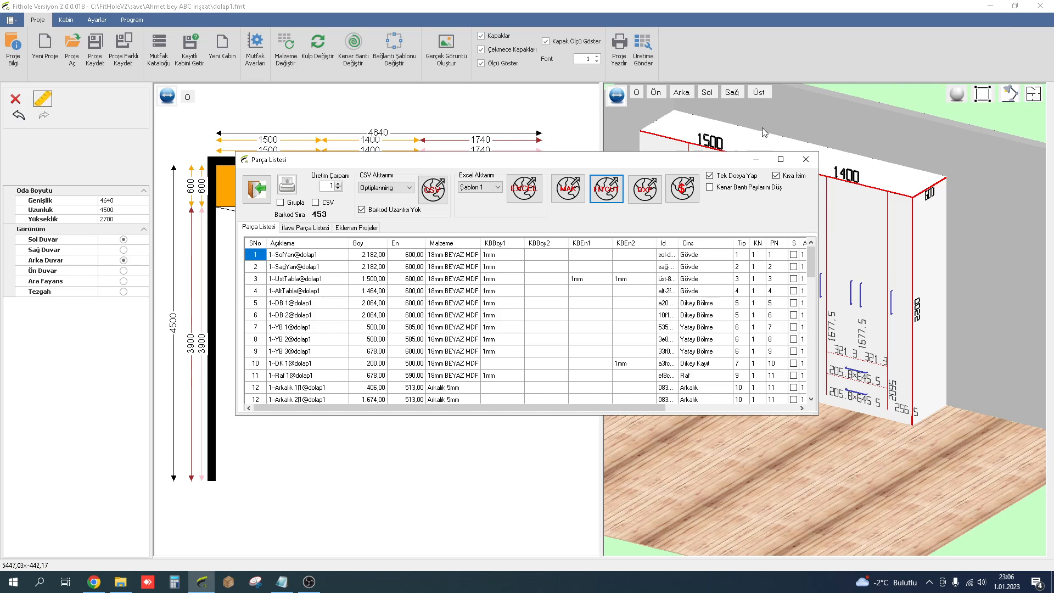
# Export the parts list as Optiplanning CSV files, open the output folder and close it.
pyautogui.click(567, 189)
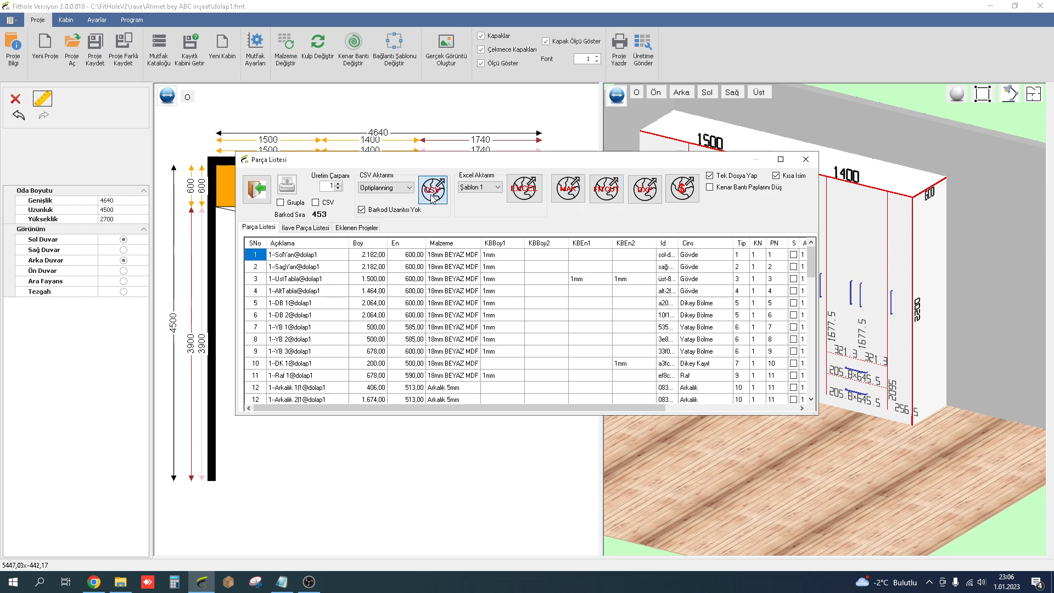
pyautogui.click(511, 400)
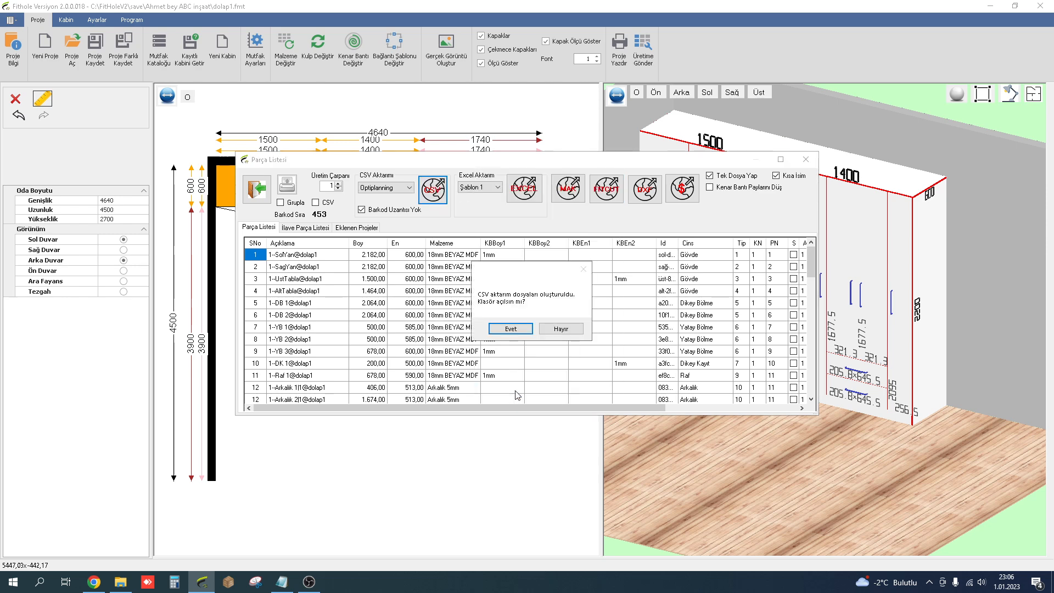
pyautogui.click(513, 332)
pyautogui.click(238, 276)
pyautogui.keyDown('shift'); pyautogui.click(250, 285); pyautogui.keyUp('shift')
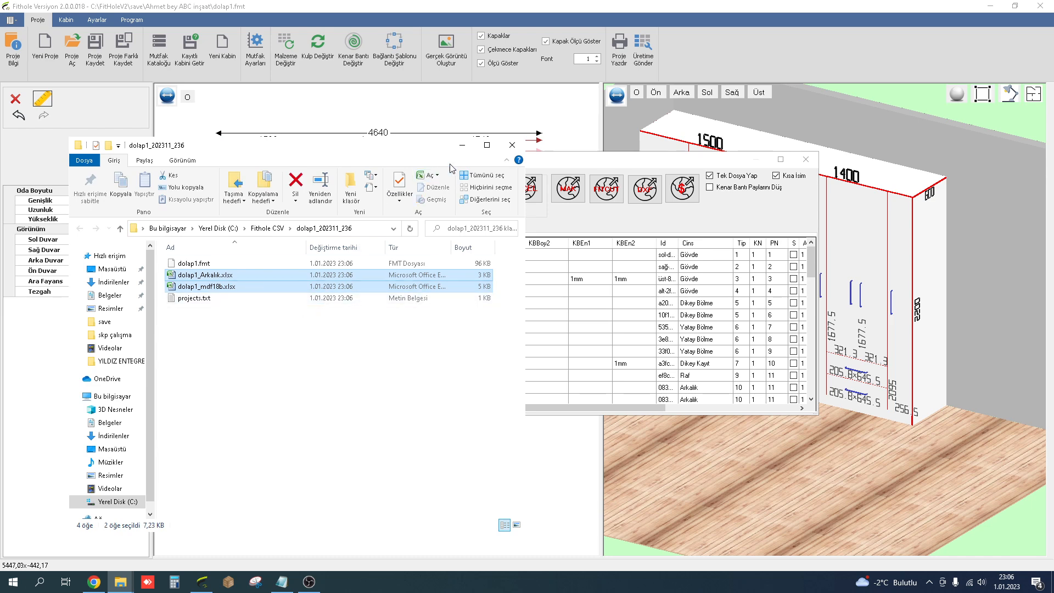
pyautogui.click(516, 146)
pyautogui.click(404, 188)
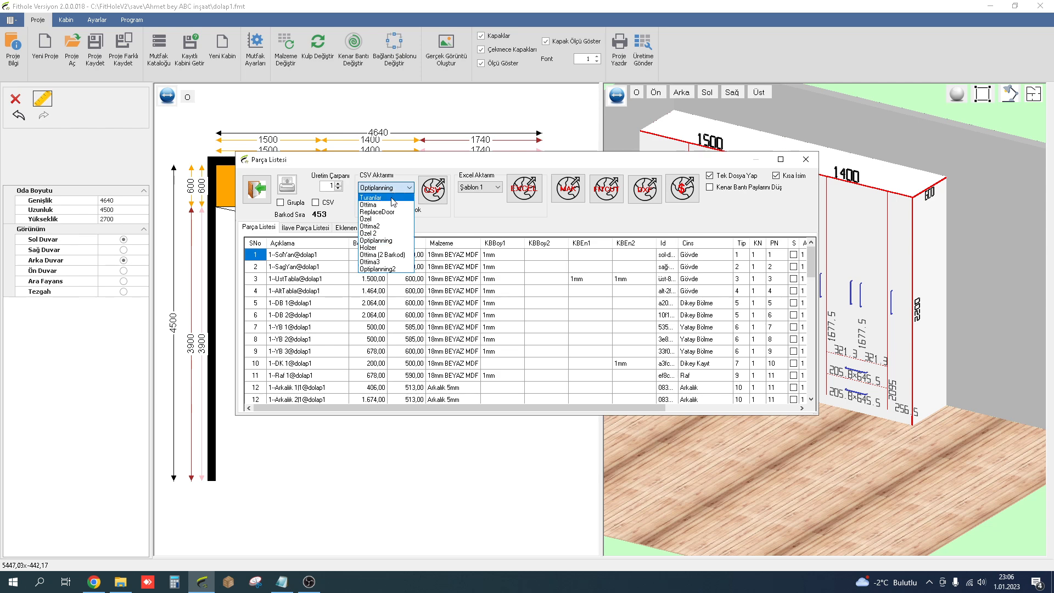
pyautogui.click(437, 233)
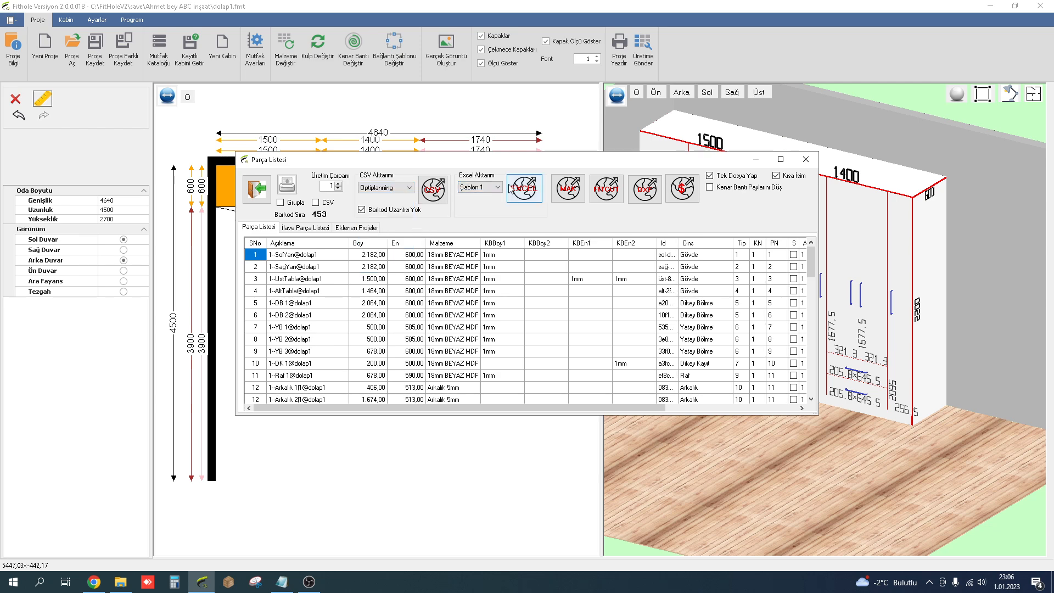
# Export machine files for the OMAKSAN 4000 machine with all part and drilling options enabled.
pyautogui.click(567, 190)
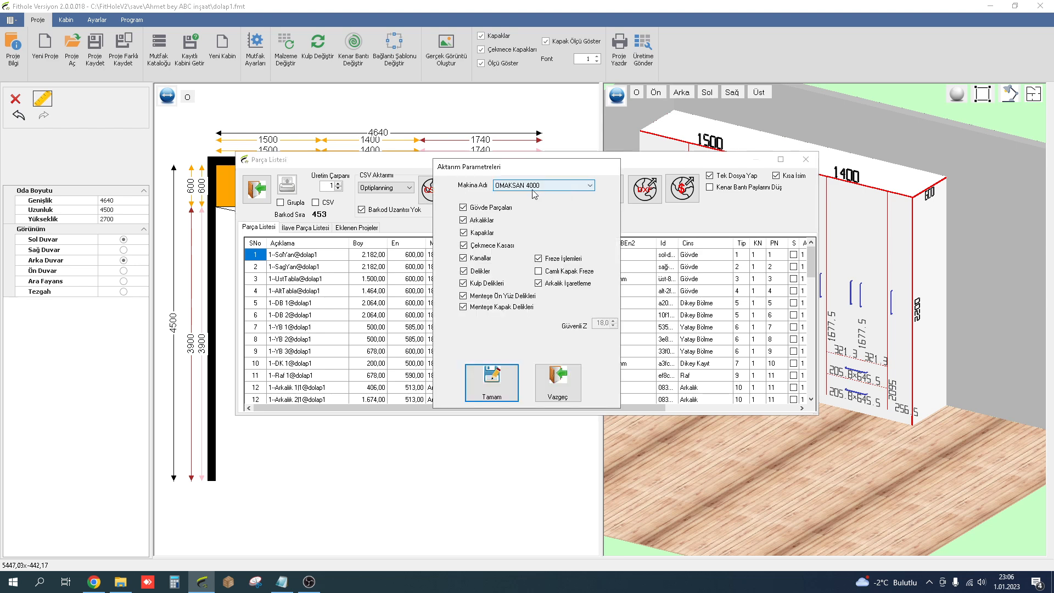
pyautogui.click(541, 185)
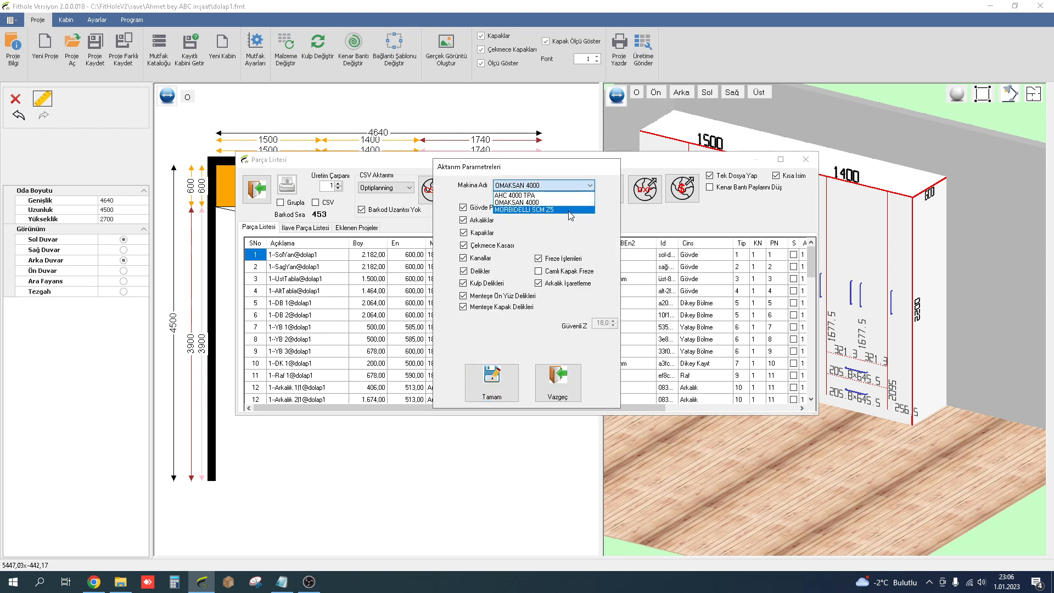
pyautogui.click(537, 205)
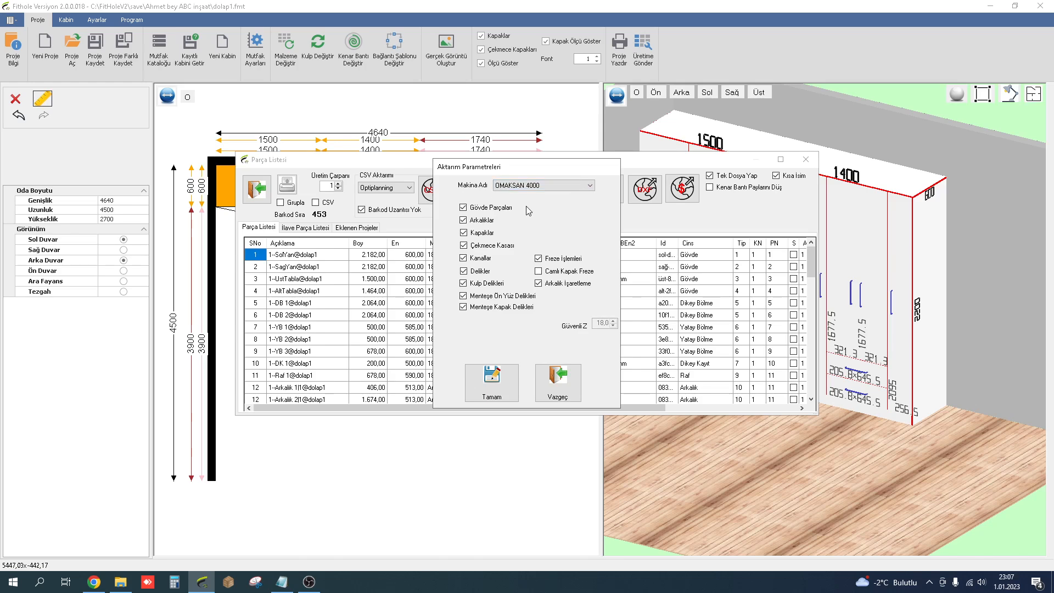
pyautogui.click(496, 384)
# Confirm the machine export and go through the part rotation proposals, rotating some door panels before accepting them.
pyautogui.click(692, 418)
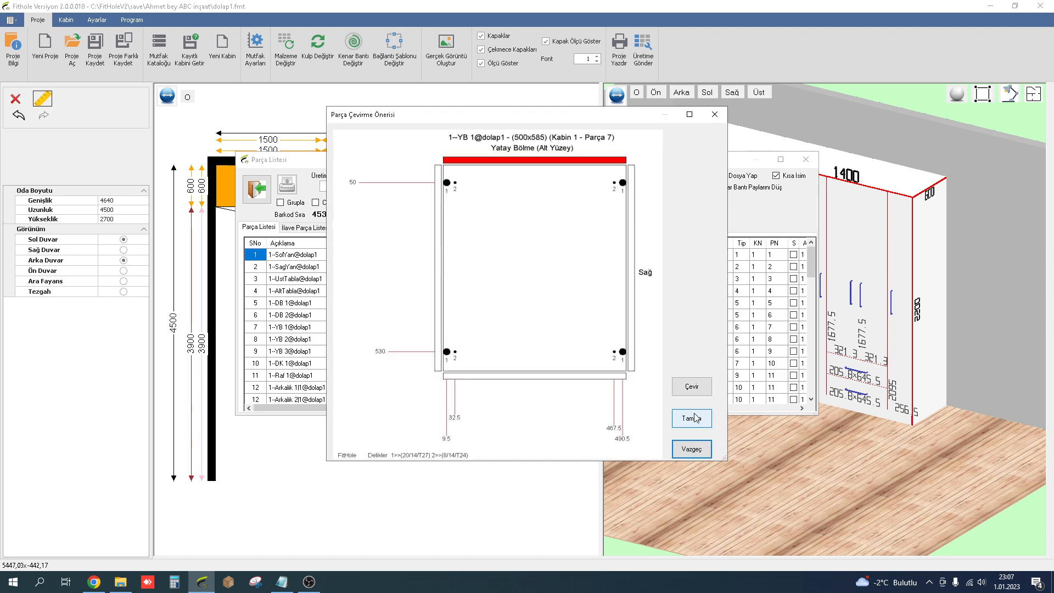
pyautogui.click(695, 419)
pyautogui.click(692, 418)
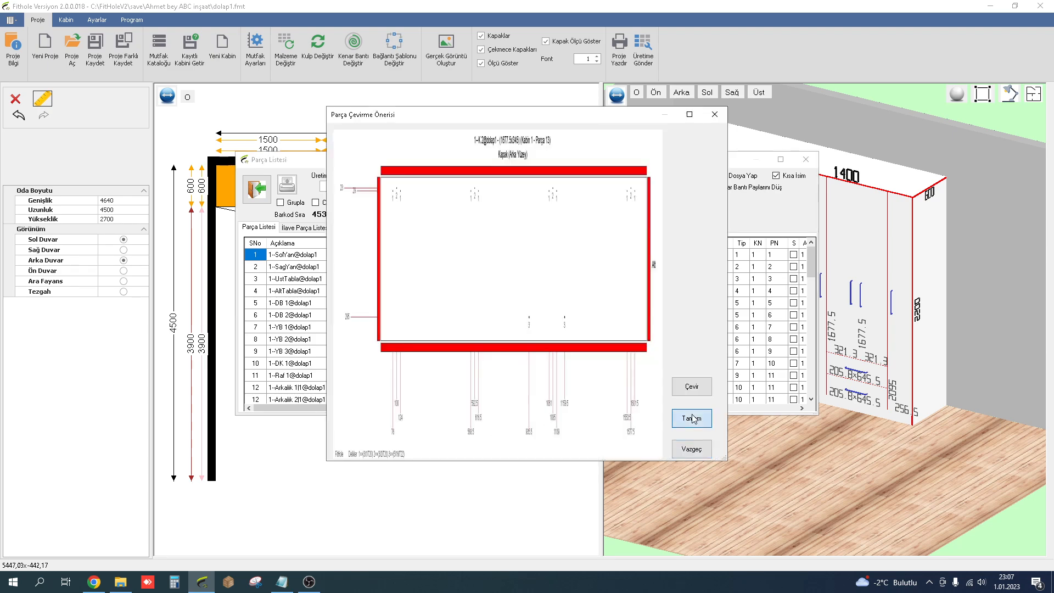
pyautogui.click(692, 418)
pyautogui.click(692, 419)
pyautogui.click(692, 418)
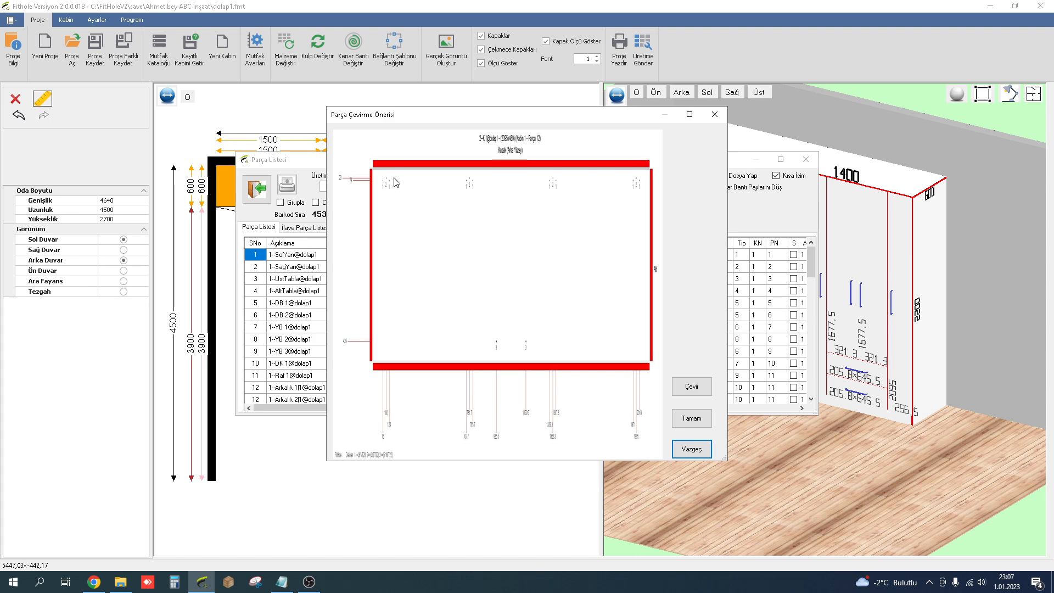
pyautogui.click(691, 386)
pyautogui.click(691, 386)
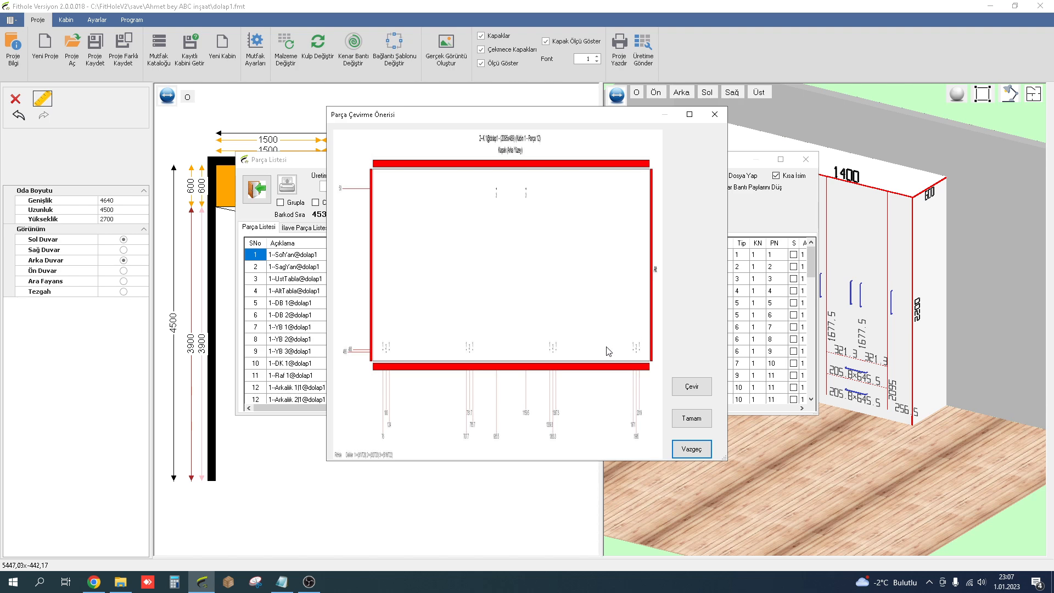
pyautogui.click(691, 419)
pyautogui.click(690, 387)
pyautogui.click(690, 387)
pyautogui.click(681, 417)
pyautogui.click(516, 330)
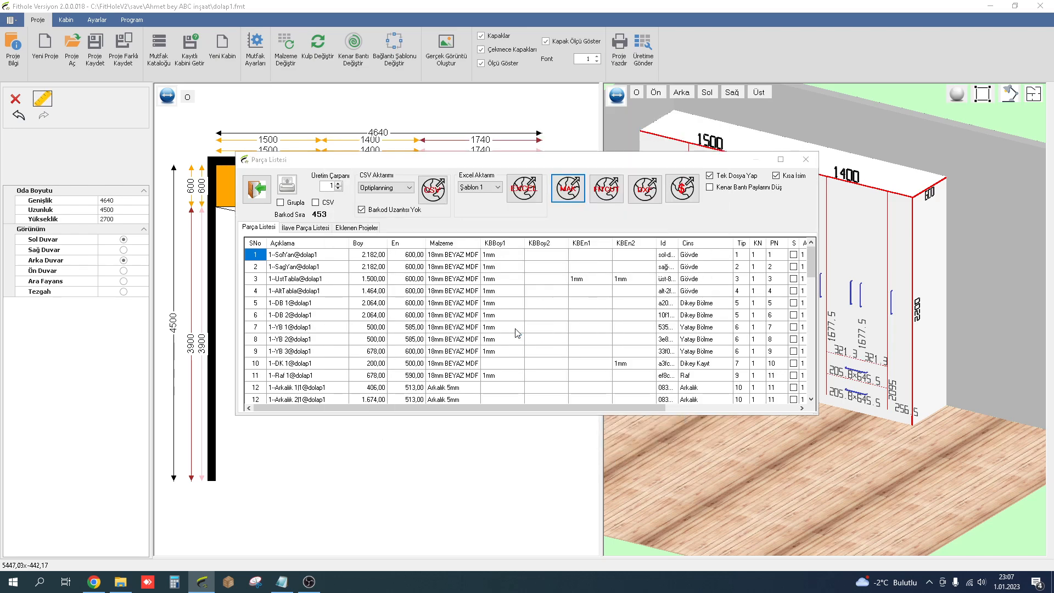
# Open the generated part drawing images, browse through several, then close the viewer and the output folder.
pyautogui.doubleClick(227, 282)
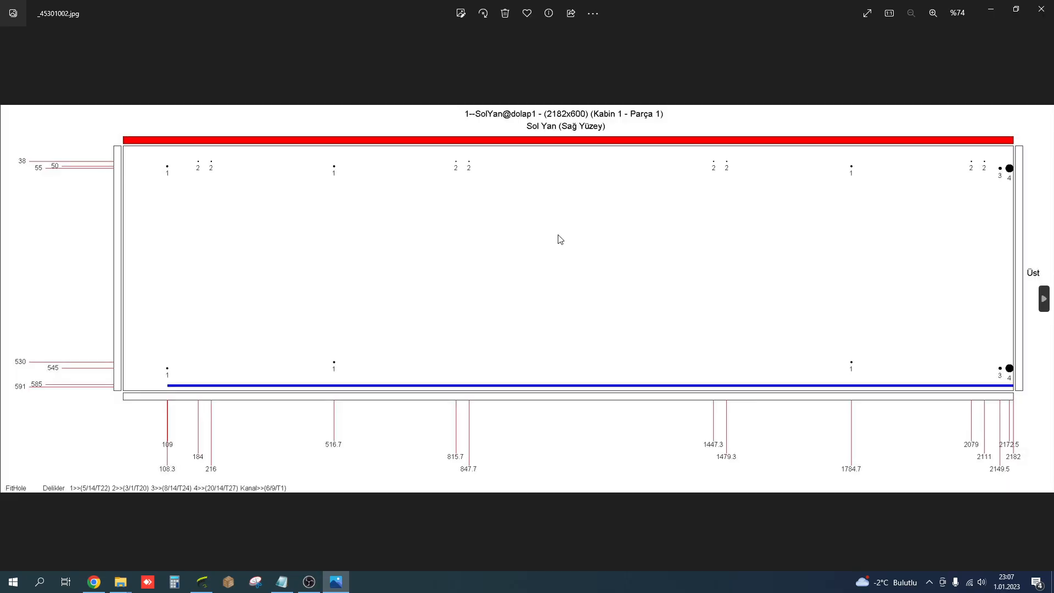
pyautogui.press('Right')
pyautogui.press('Right')
pyautogui.press('Right')
pyautogui.click(1039, 12)
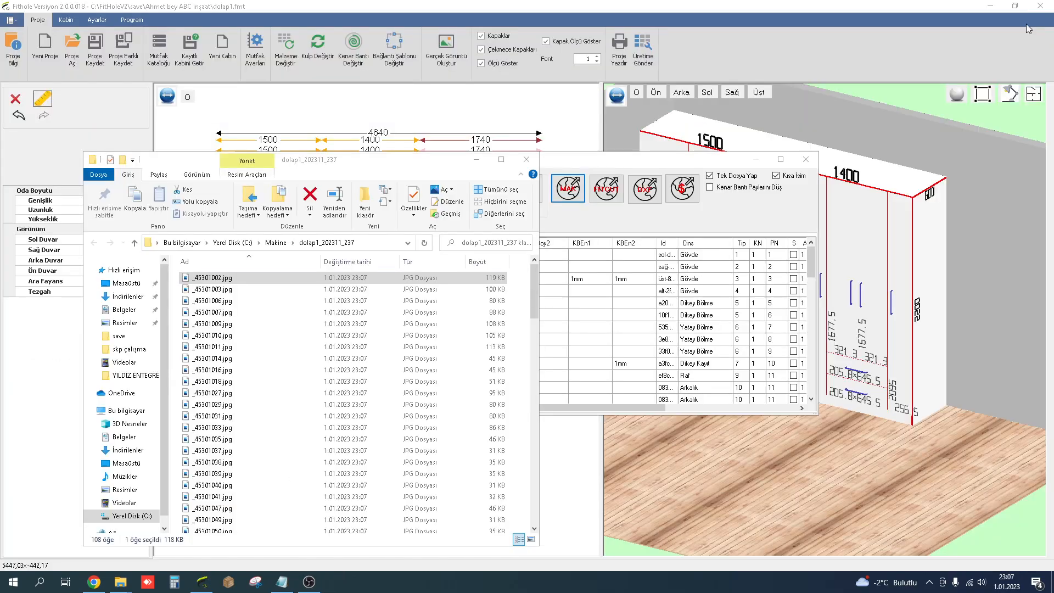
pyautogui.click(526, 159)
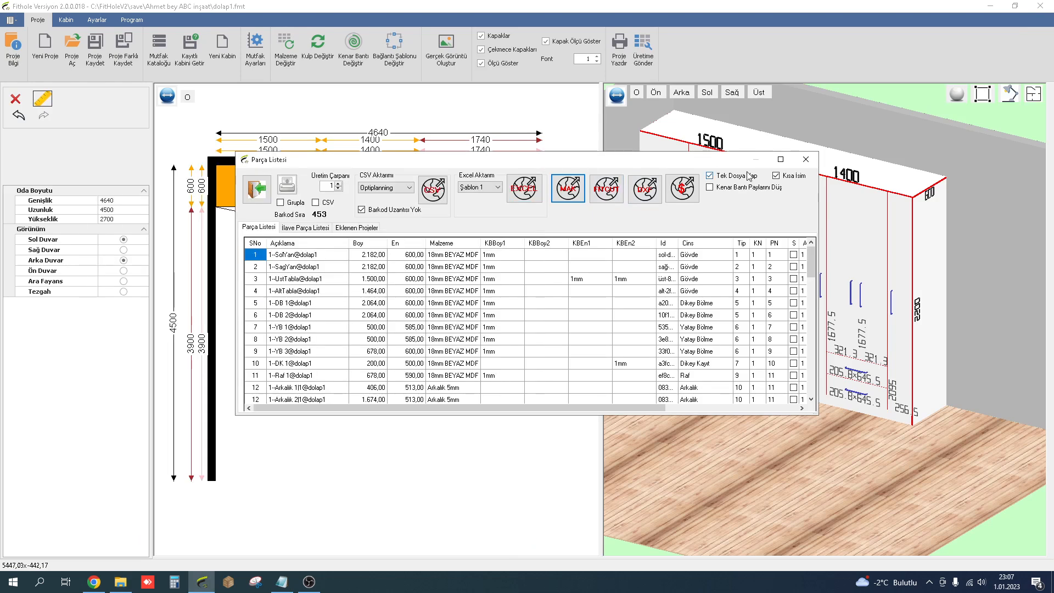
# Close the parts list window to return to the room plan.
pyautogui.click(809, 164)
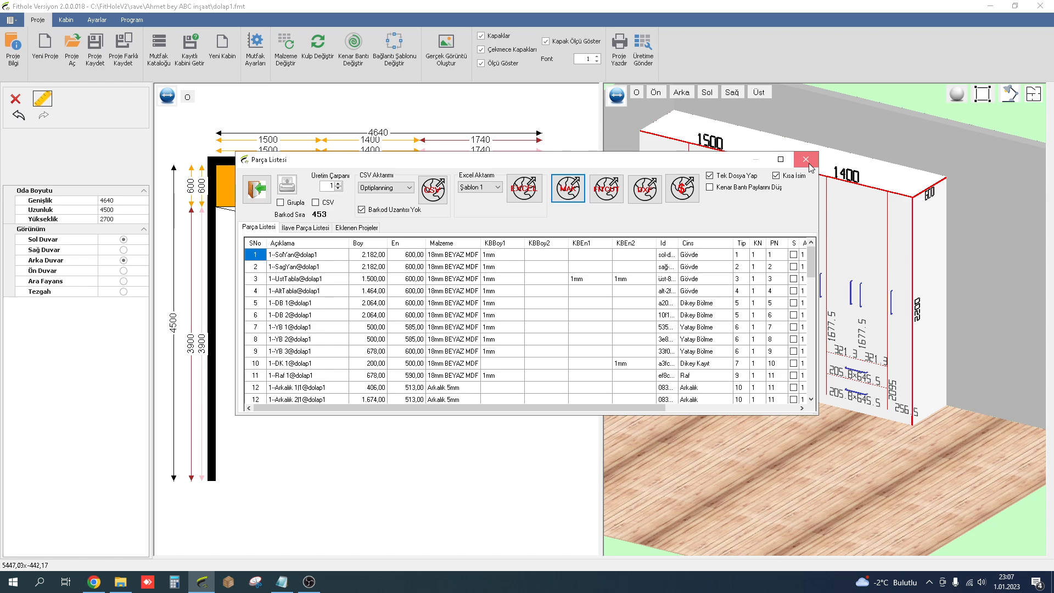
pyautogui.click(807, 159)
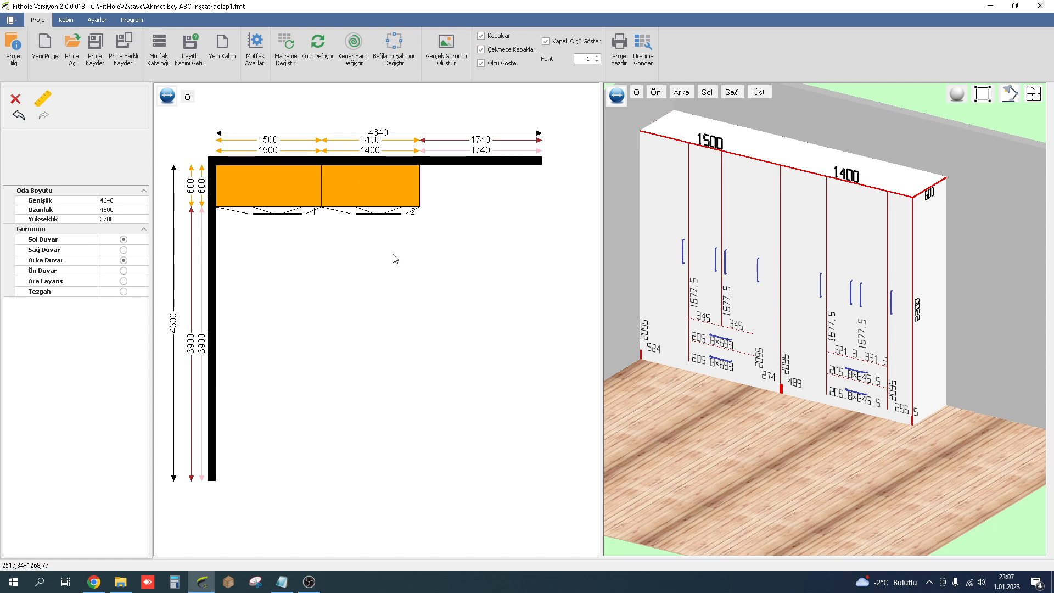
pyautogui.moveTo(393, 257); pyautogui.dragTo(404, 264, button='middle')
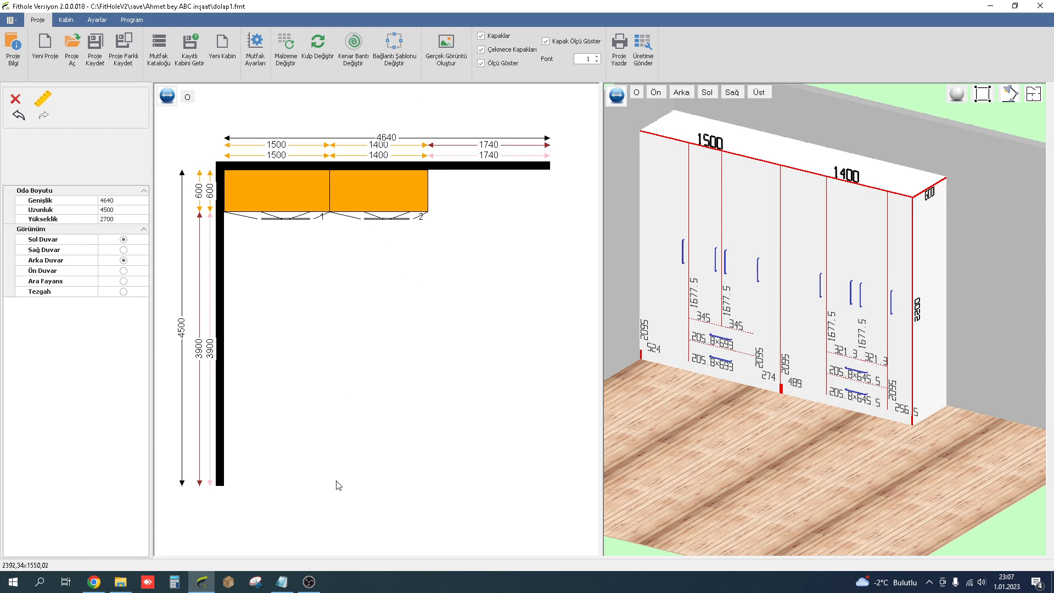
pyautogui.click(309, 582)
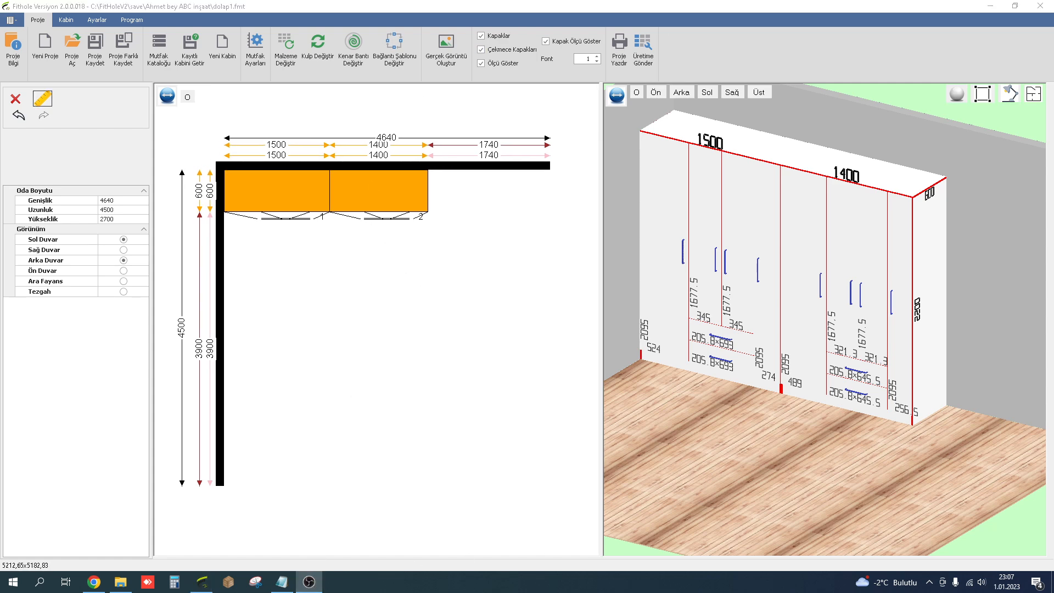